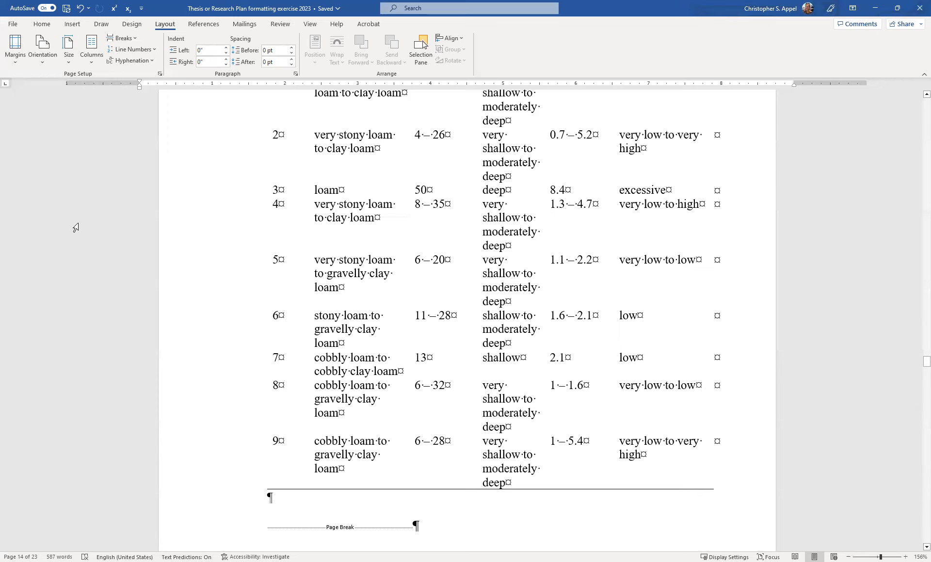
Review the Chapter 2 figure and table layout and the Chapter 3 page, checking the captions and spacing
scroll(375, 426, "up", 15)
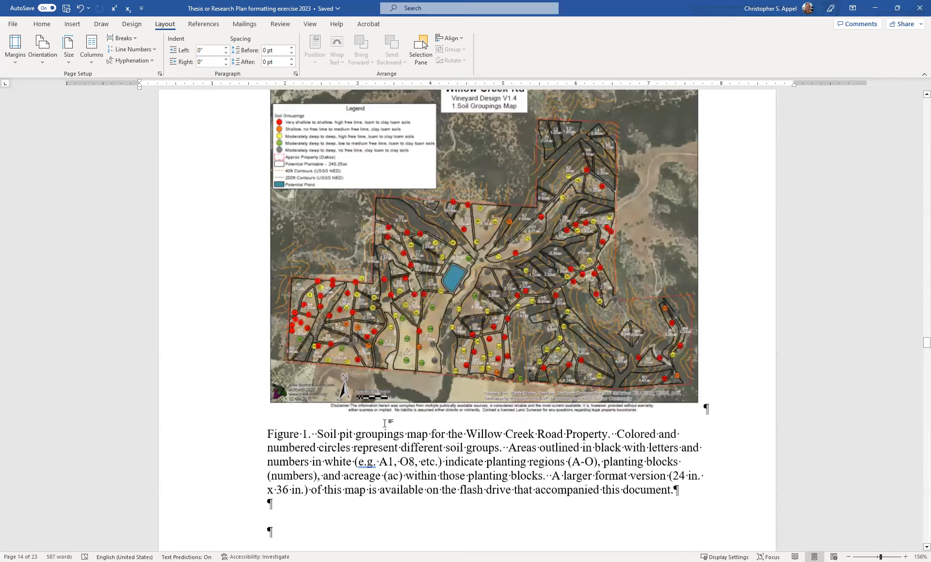
scroll(383, 427, "down", 5)
scroll(390, 426, "down", 20)
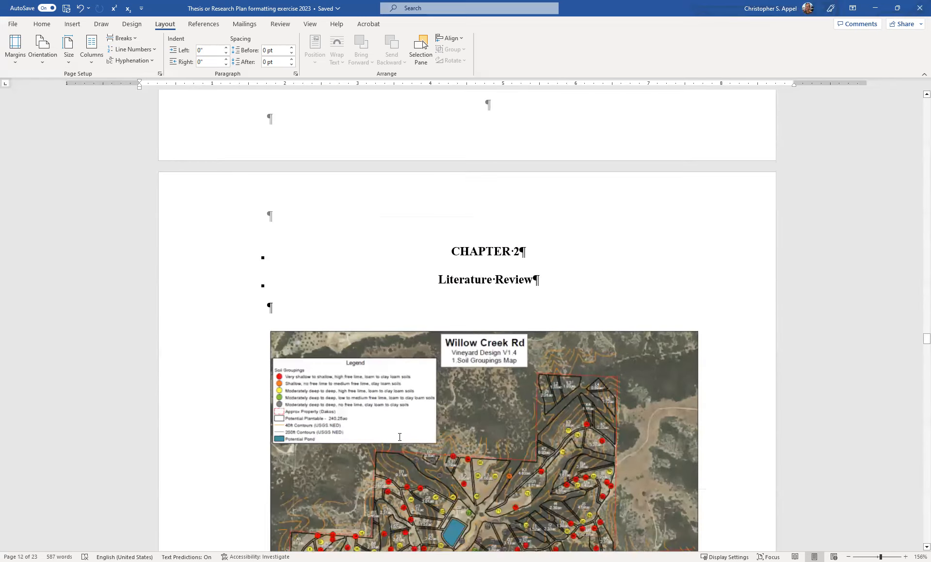
scroll(396, 434, "down", 5)
scroll(418, 371, "down", 10)
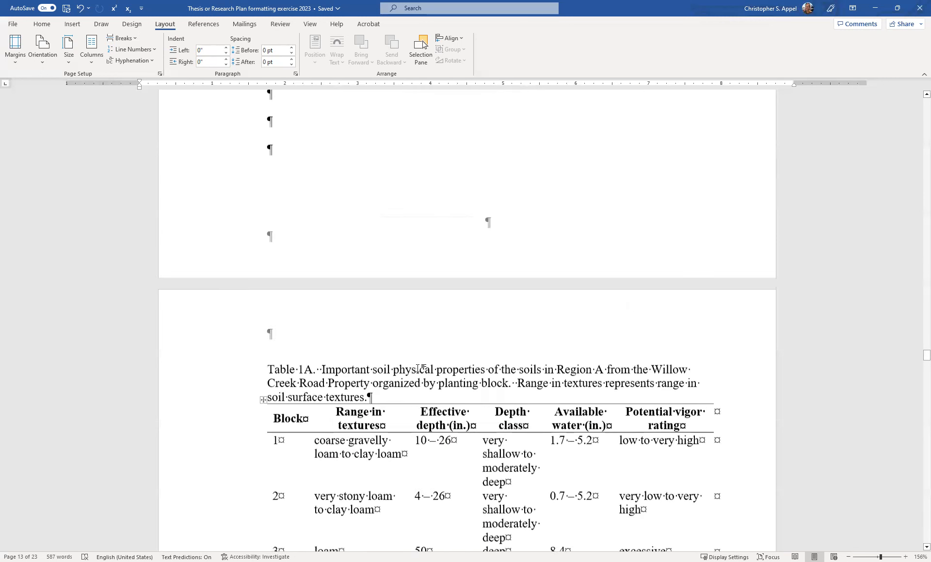
scroll(418, 369, "down", 12)
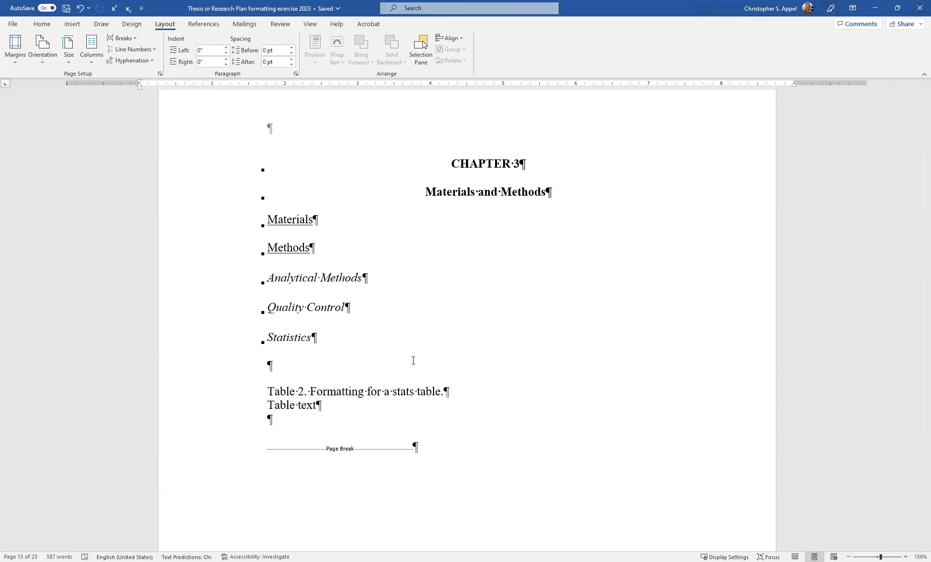
scroll(504, 349, "up", 15)
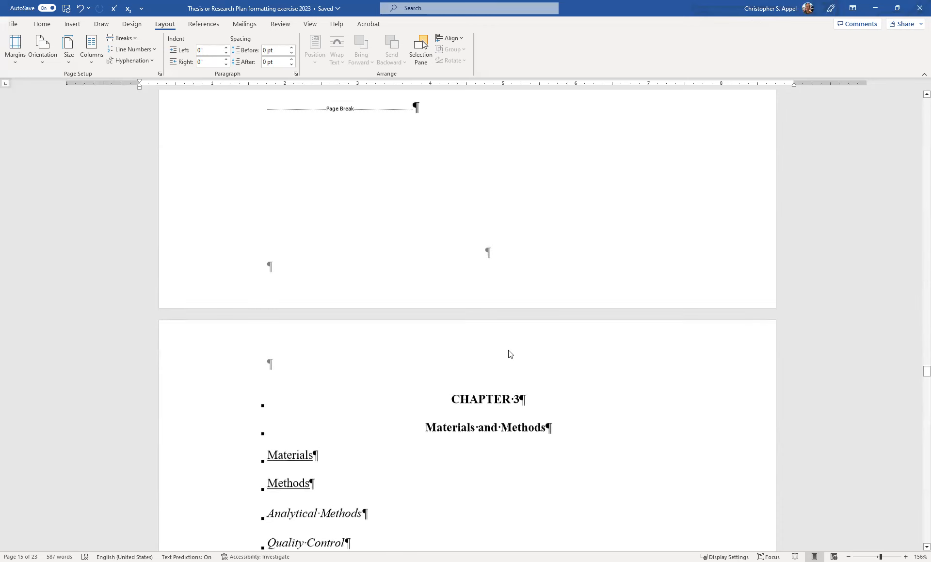
scroll(507, 350, "up", 20)
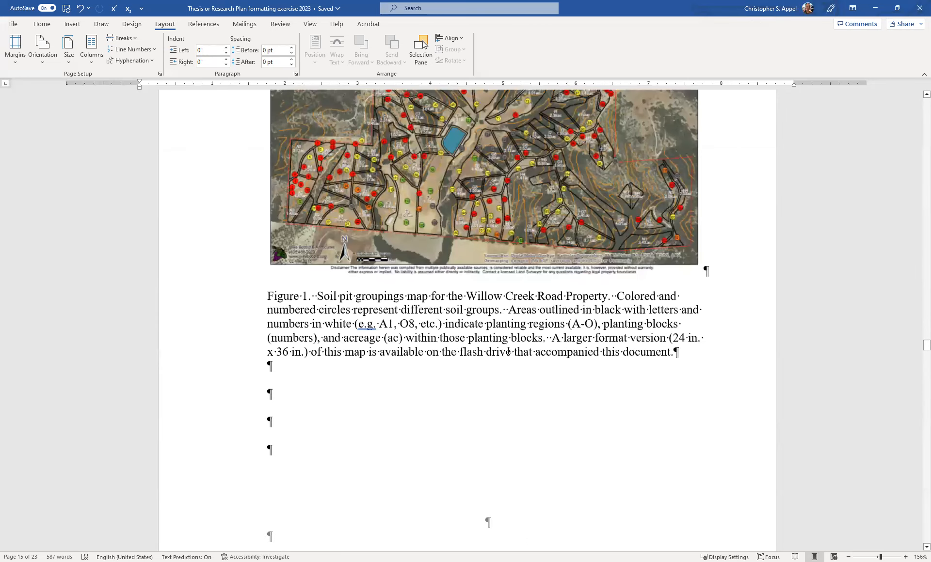
scroll(507, 353, "down", 4)
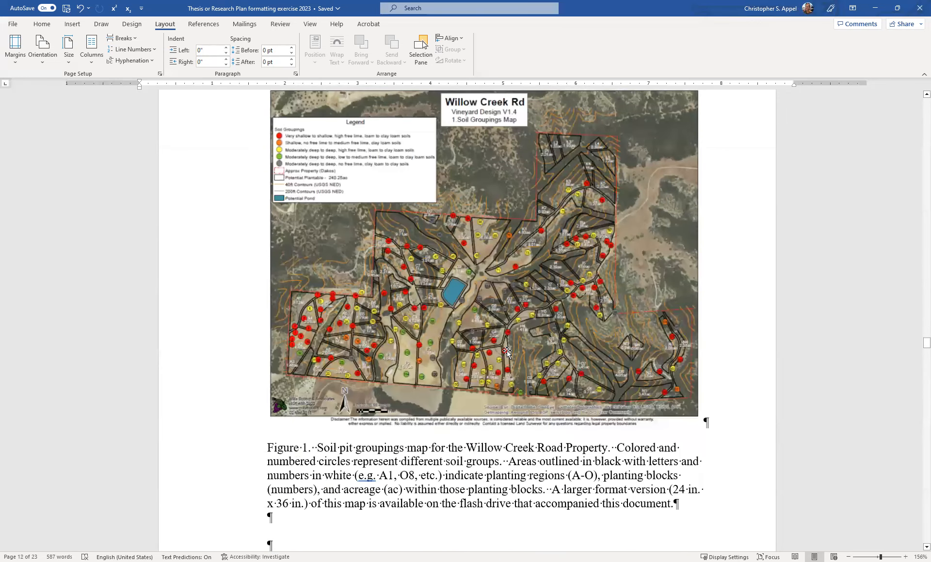
scroll(507, 352, "up", 4)
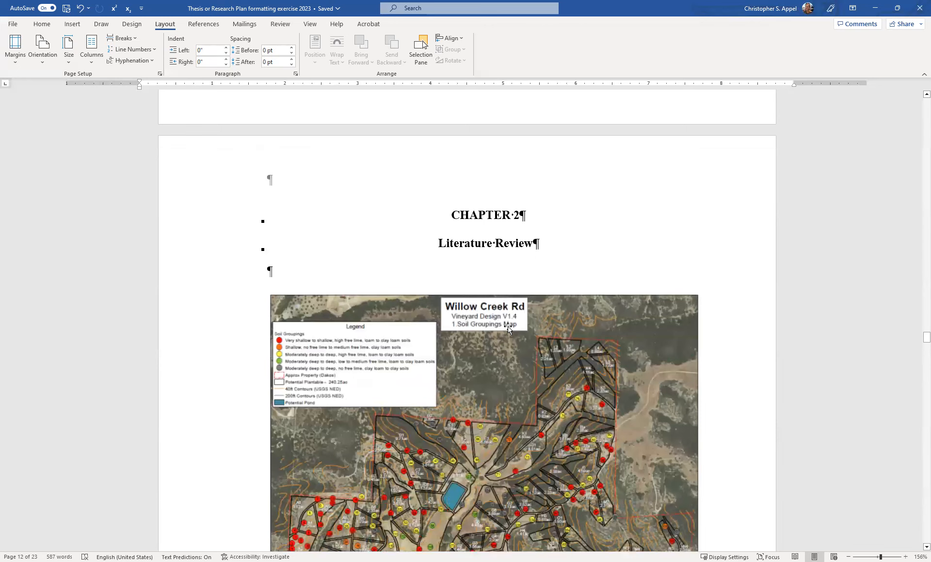
Add blank paragraphs below the Figure 1 caption until an empty line starts the next page above Table 1A
scroll(507, 329, "down", 1)
scroll(507, 329, "down", 4)
scroll(308, 421, "down", 5)
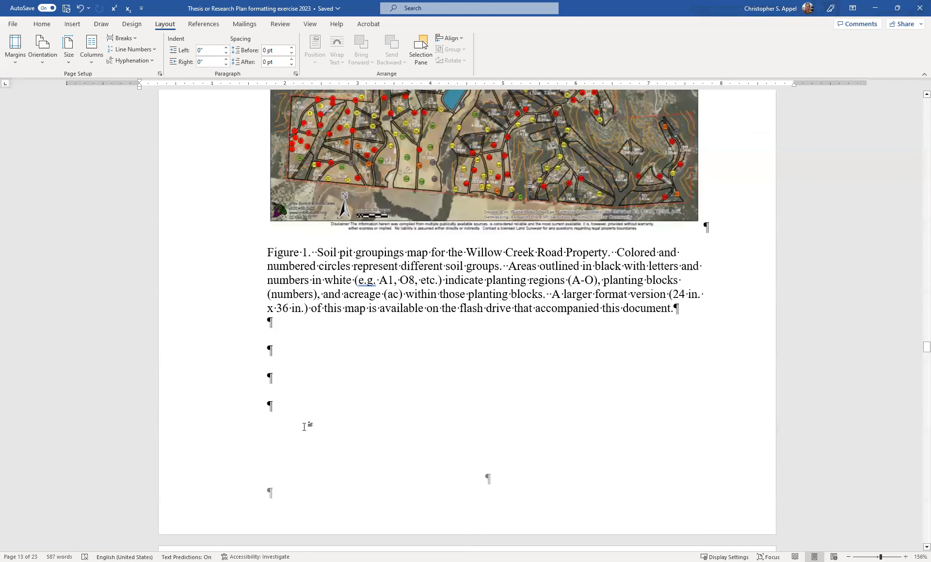
left_click(292, 407)
key("Return")
scroll(433, 379, "down", 2)
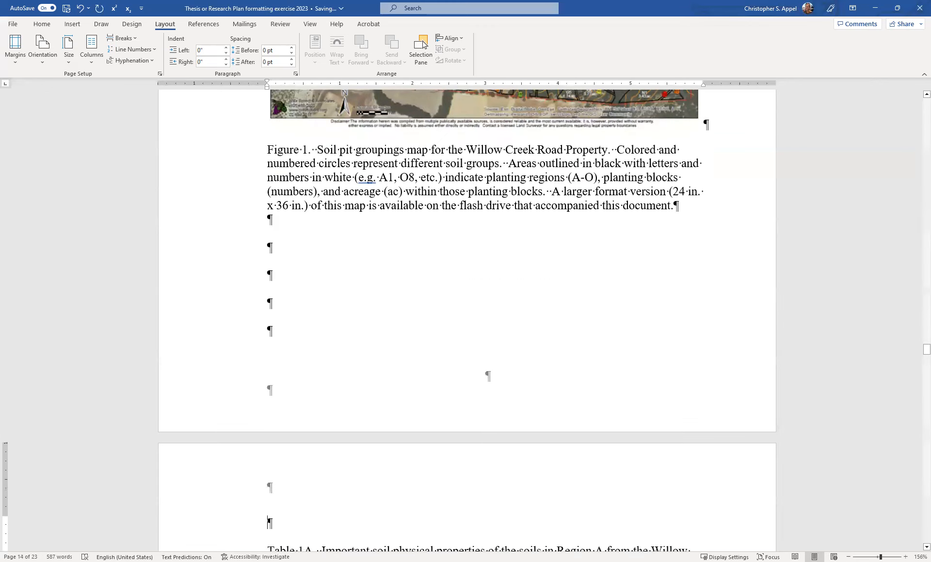
scroll(512, 483, "up", 1)
scroll(512, 482, "down", 3)
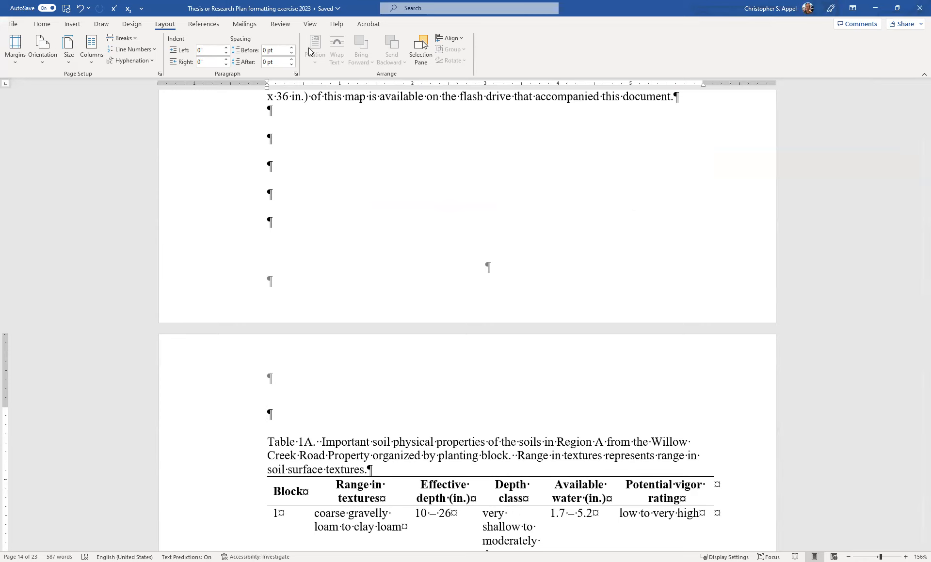
Start inserting a picture from this device and open the Saved Pictures folder within the OneDrive Pictures folder
left_click(76, 29)
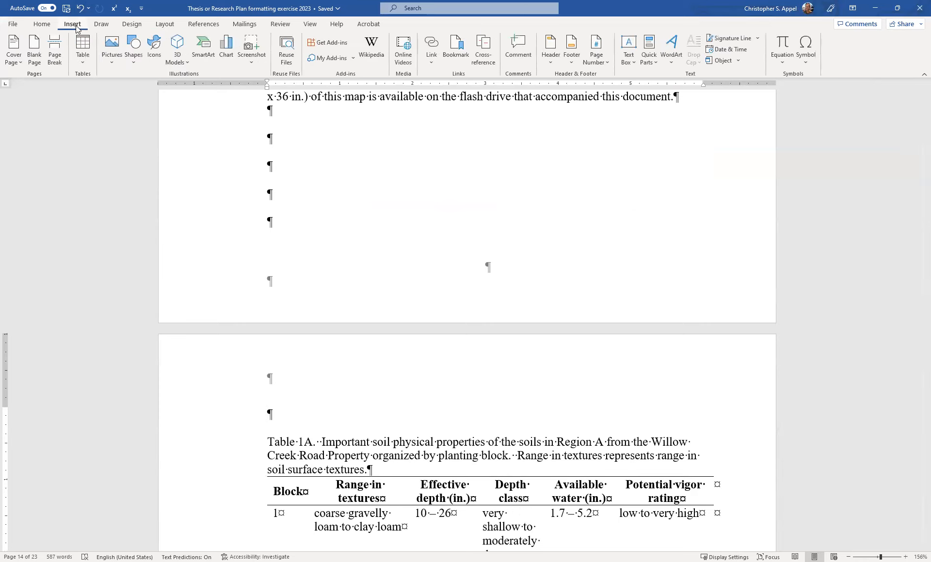
left_click(118, 58)
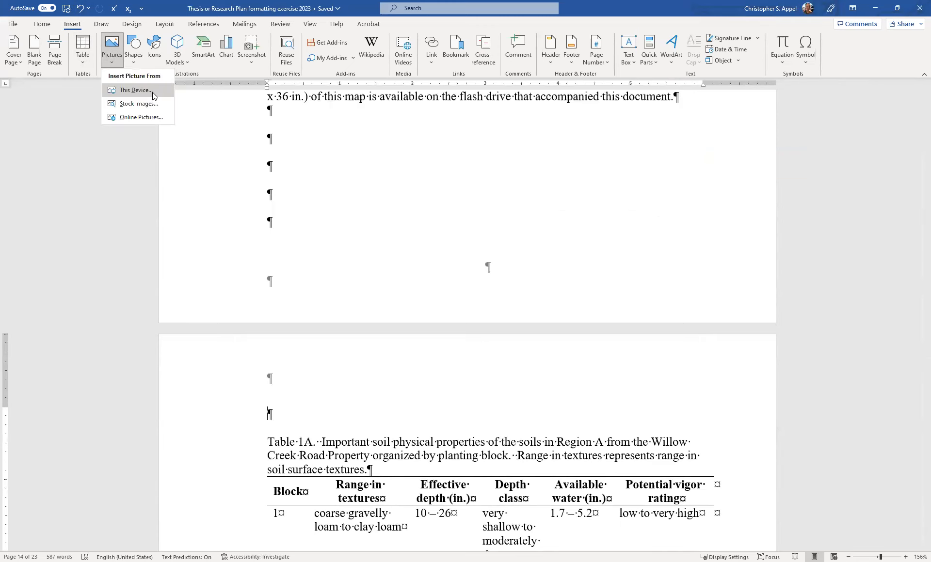
left_click(152, 92)
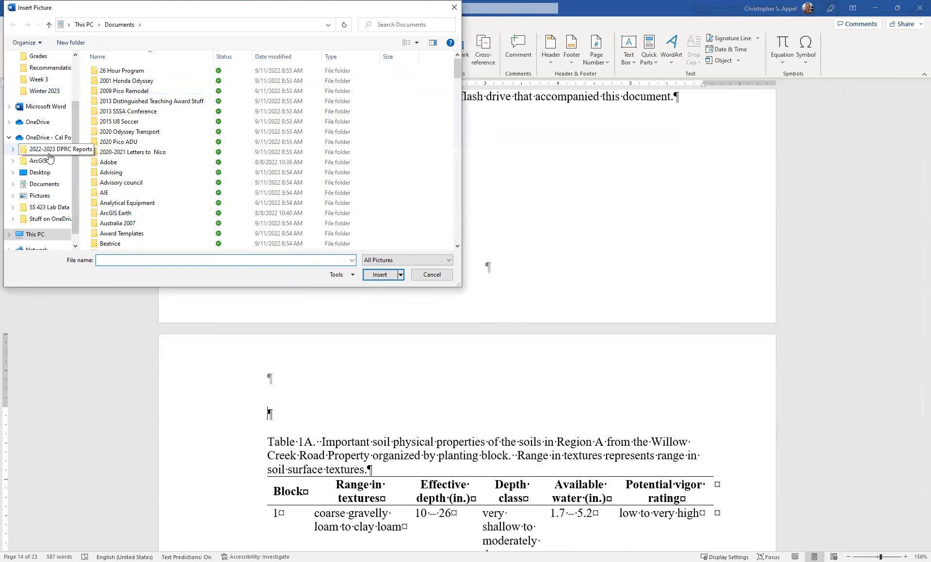
left_click(43, 195)
left_click(124, 112)
double_click(124, 111)
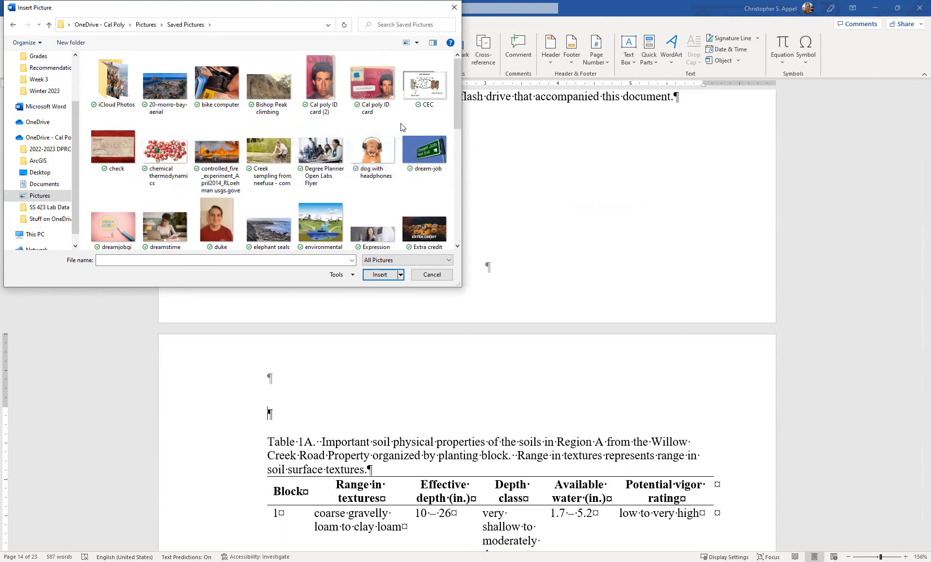
Find the picture named sorption and insert it on the empty line above Table 1A
scroll(403, 123, "down", 2)
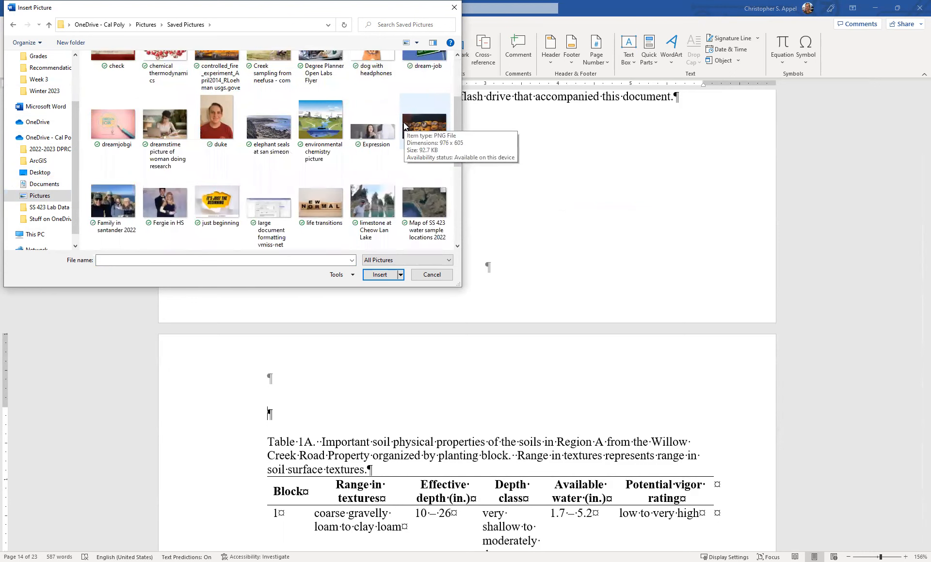
scroll(404, 126, "down", 2)
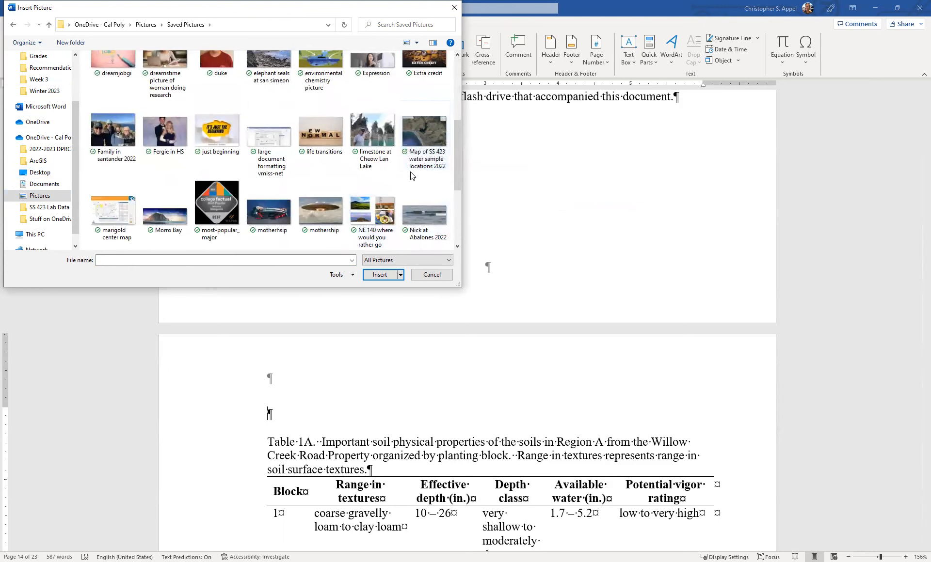
scroll(412, 172, "down", 2)
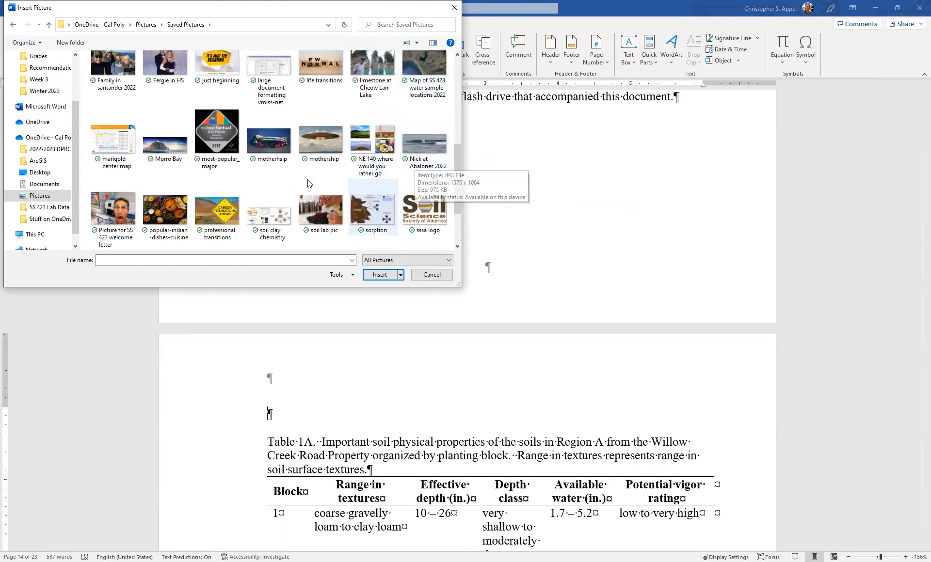
scroll(301, 177, "down", 2)
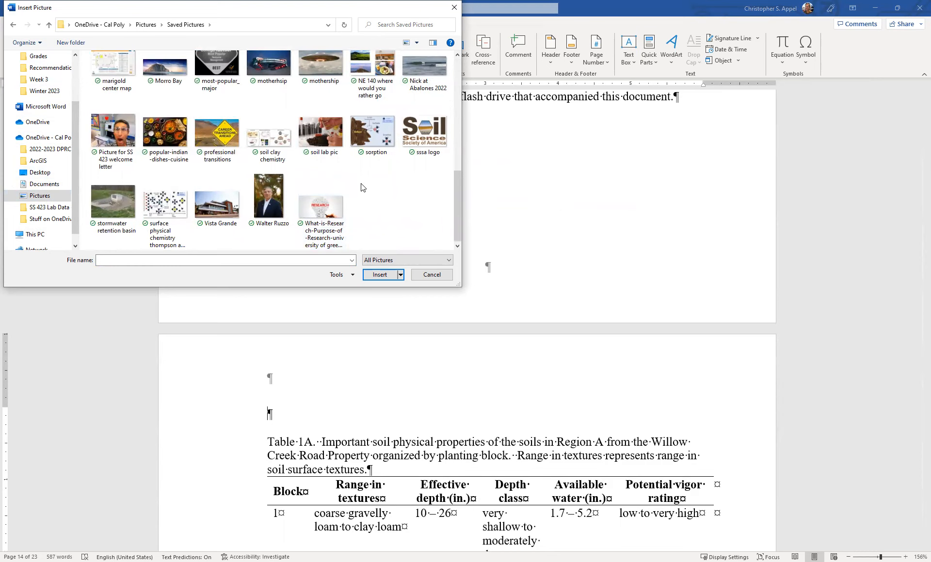
scroll(363, 184, "up", 1)
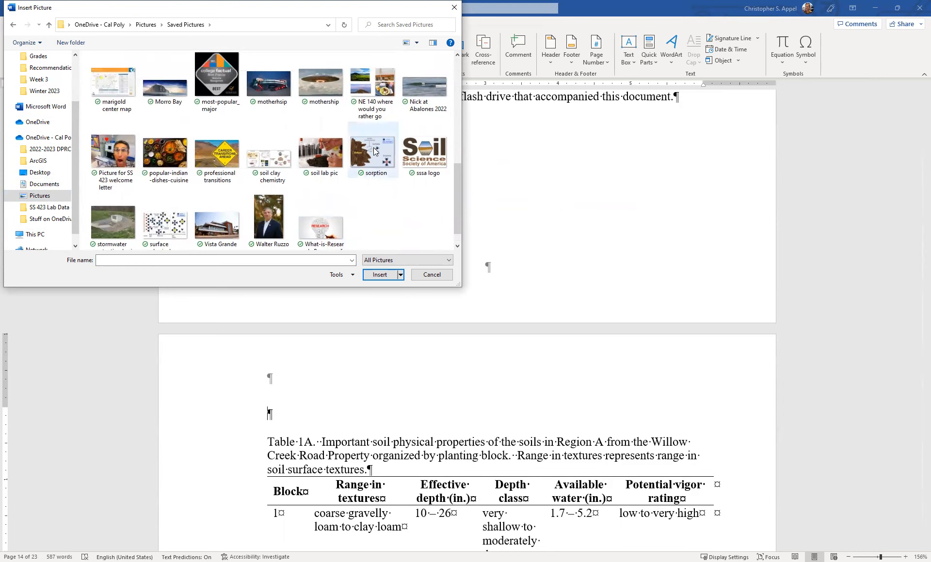
left_click(372, 153)
double_click(372, 154)
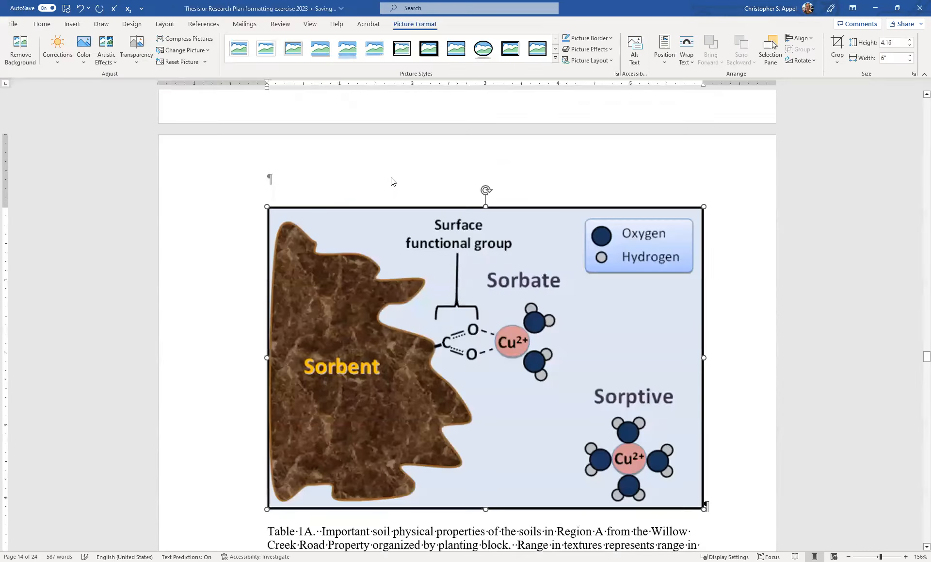
Add a new paragraph beneath the sorption picture and apply the Figure Caption style to it
scroll(631, 315, "down", 2)
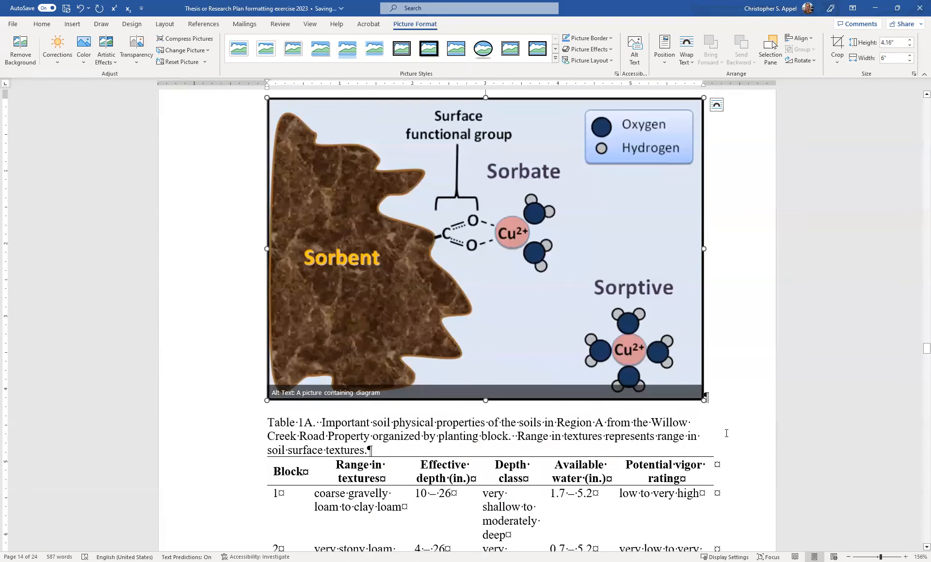
left_click(715, 394)
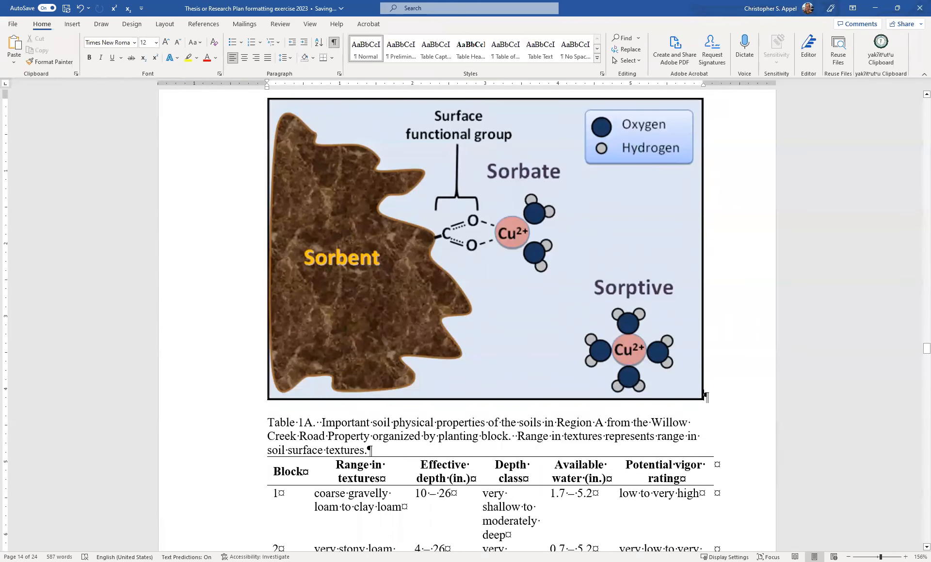
key("Return")
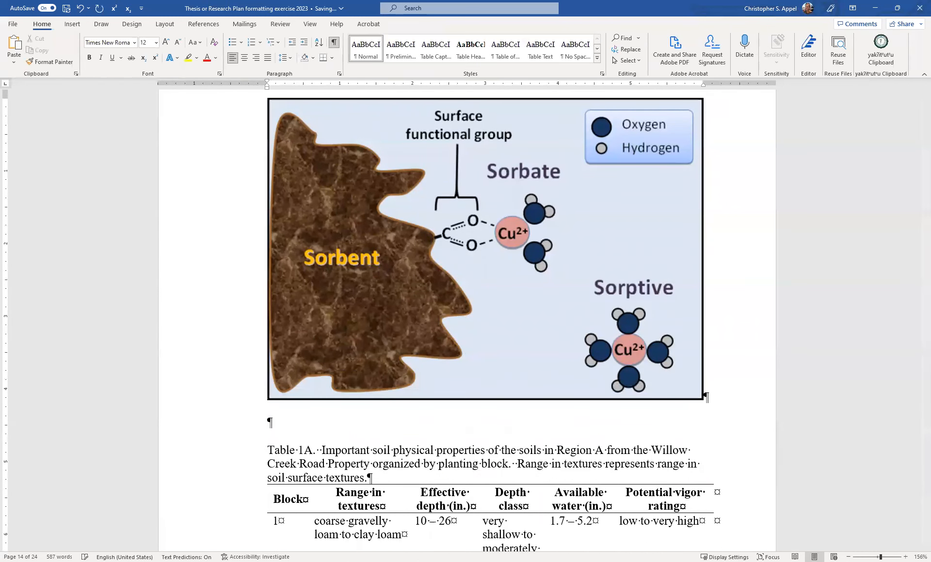
left_click(597, 58)
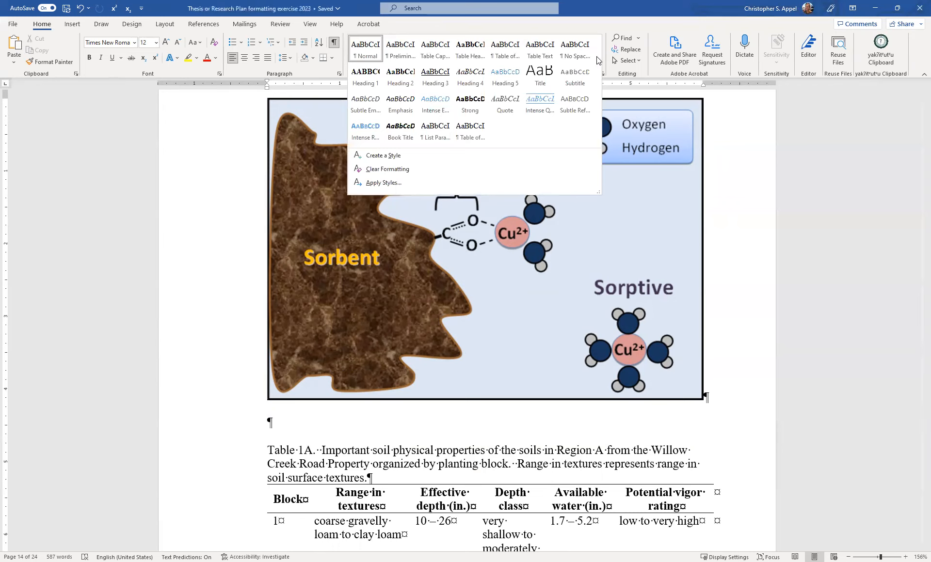
left_click(393, 192)
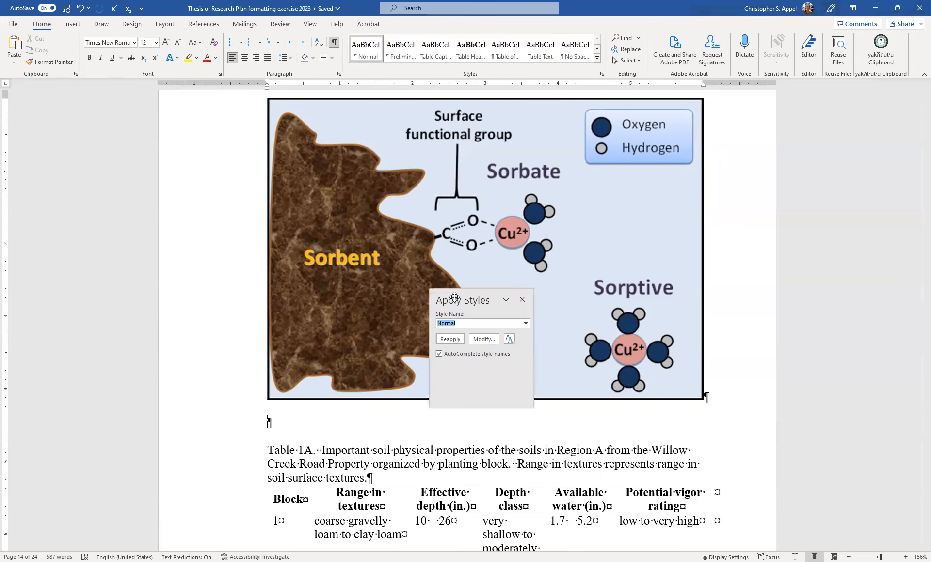
left_click_drag(26, 66, 27, 69)
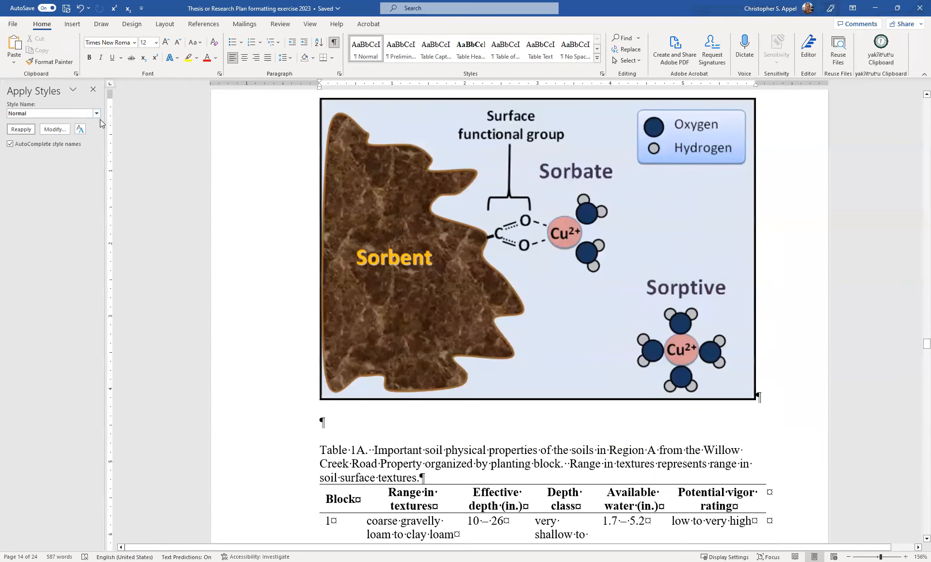
left_click(99, 113)
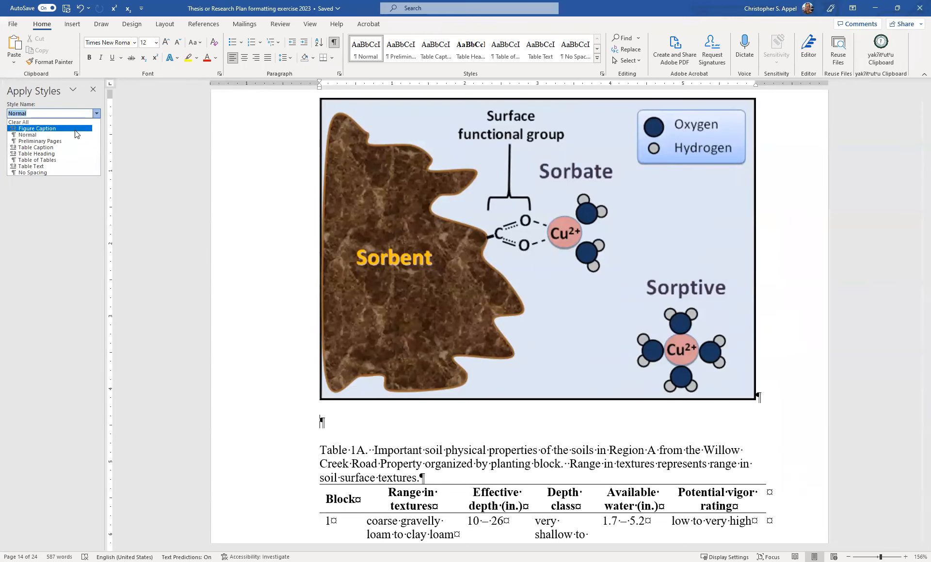
left_click(58, 129)
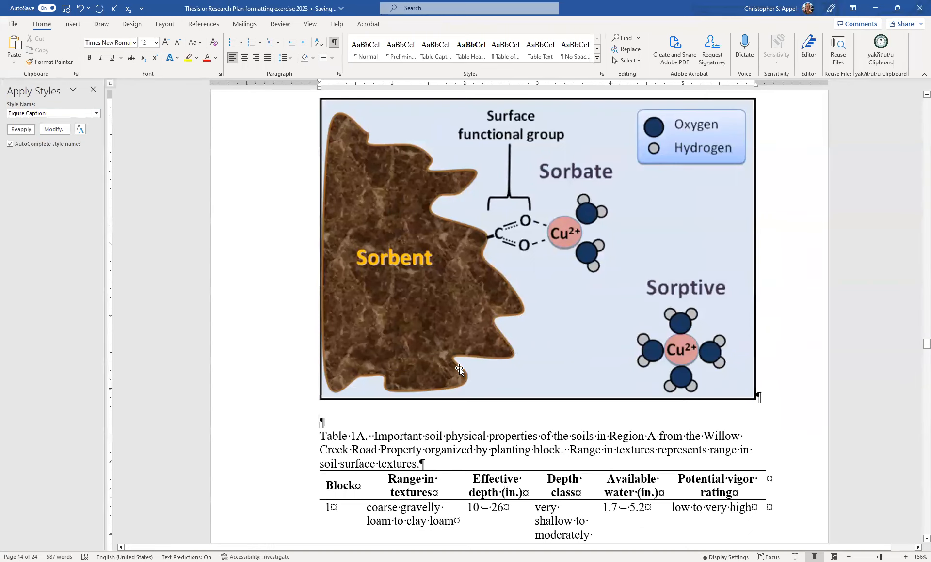
Start the caption under the sorption picture with "Figure 2."
type("Figure")
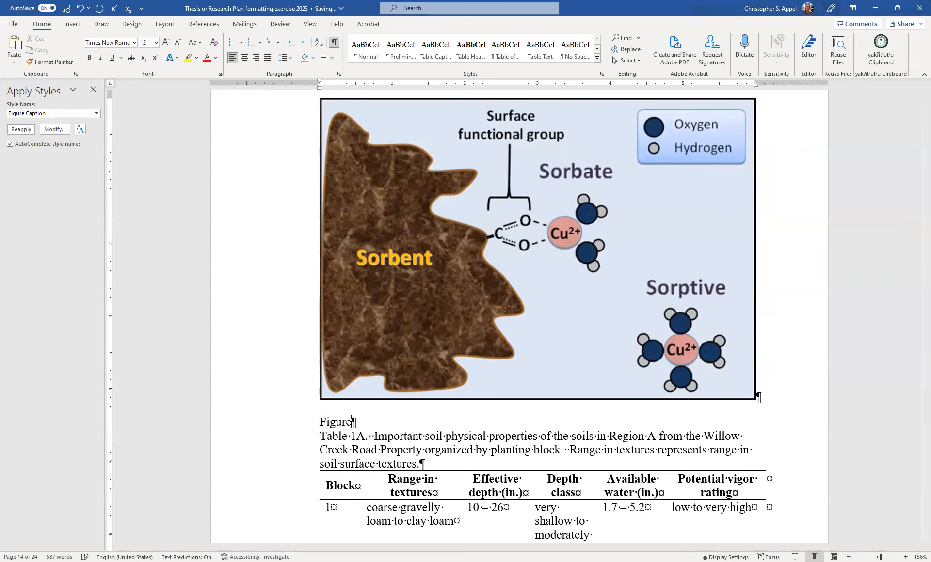
type(" 2. ")
type("Sorptoin")
type("ion ")
type("retent")
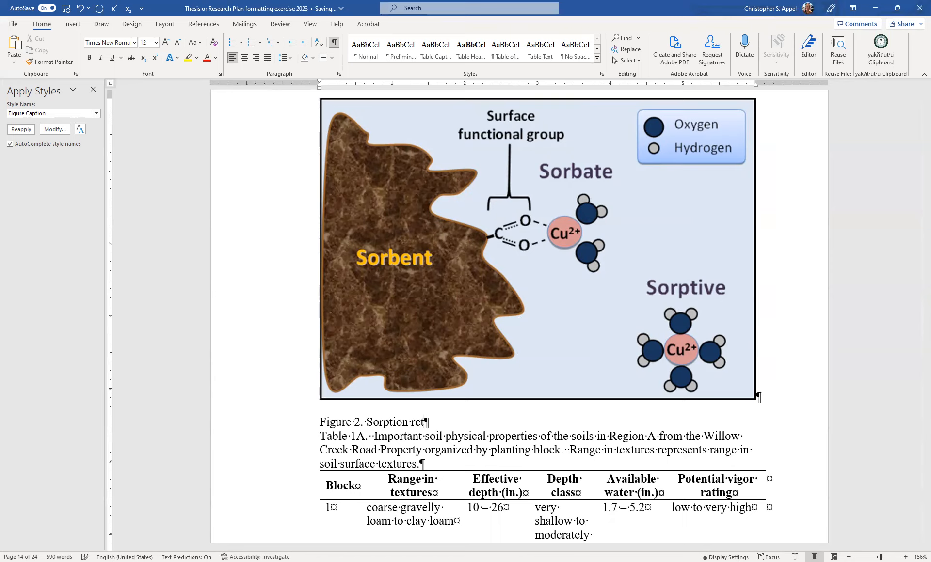
key("BackSpace")
key("BackSpace")
key("BackSpace")
key("BackSpace")
key("BackSpace")
key("BackSpace")
key("BackSpace")
key("BackSpace")
key("BackSpace")
key("BackSpace")
key("BackSpace")
key("BackSpace")
key("BackSpace")
key("BackSpace")
key("BackSpace")
Continue the Figure 2 caption with "Diagram of" and end it with a period after the inserted citation
type("Diagram of")
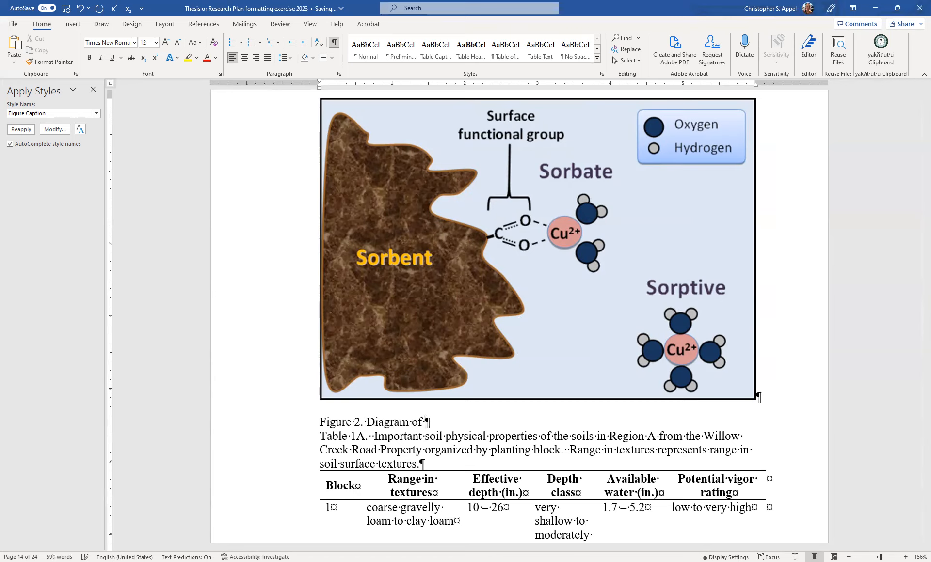
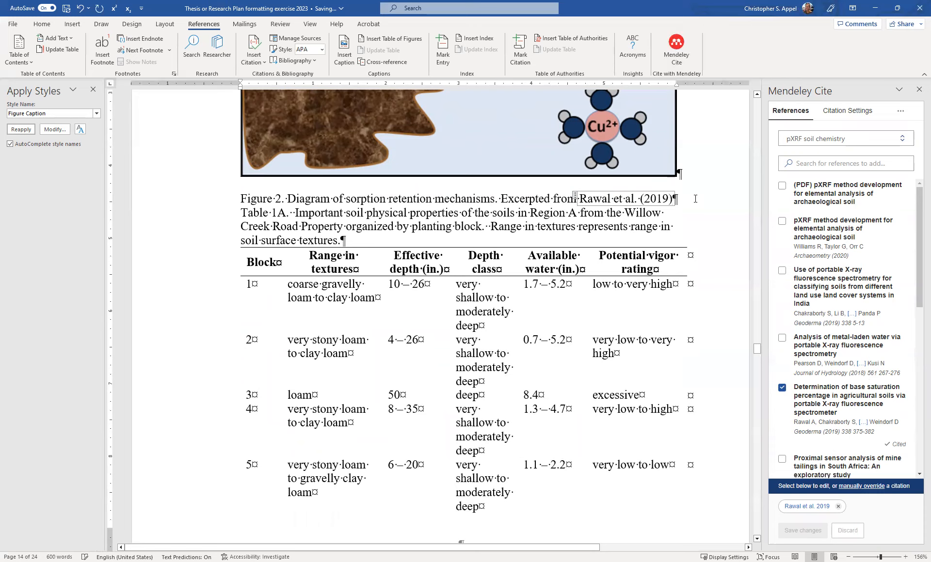
type(".")
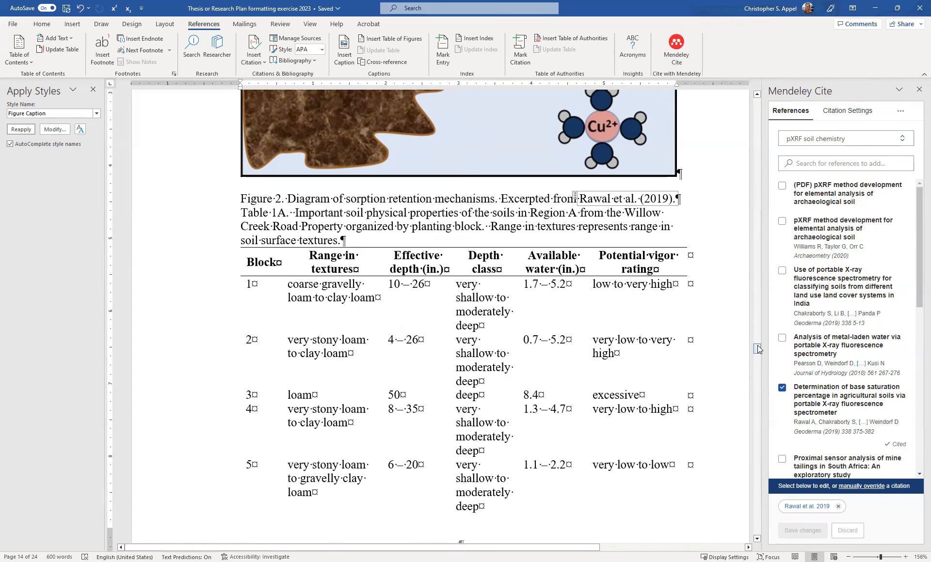
Insert the Mendeley bibliography on the empty line beneath the REFERENCES heading
left_click_drag(757, 345, 744, 463)
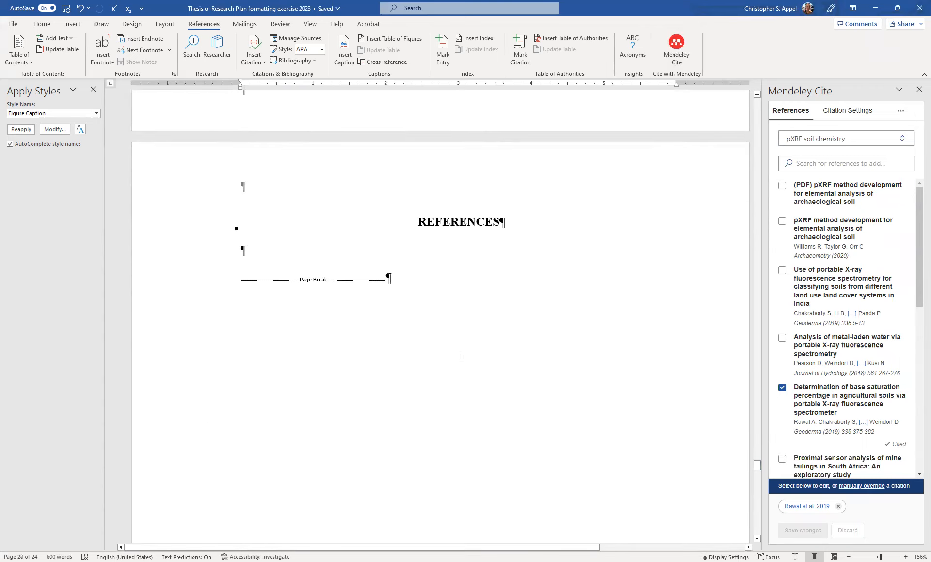
scroll(461, 356, "up", 2)
left_click(259, 324)
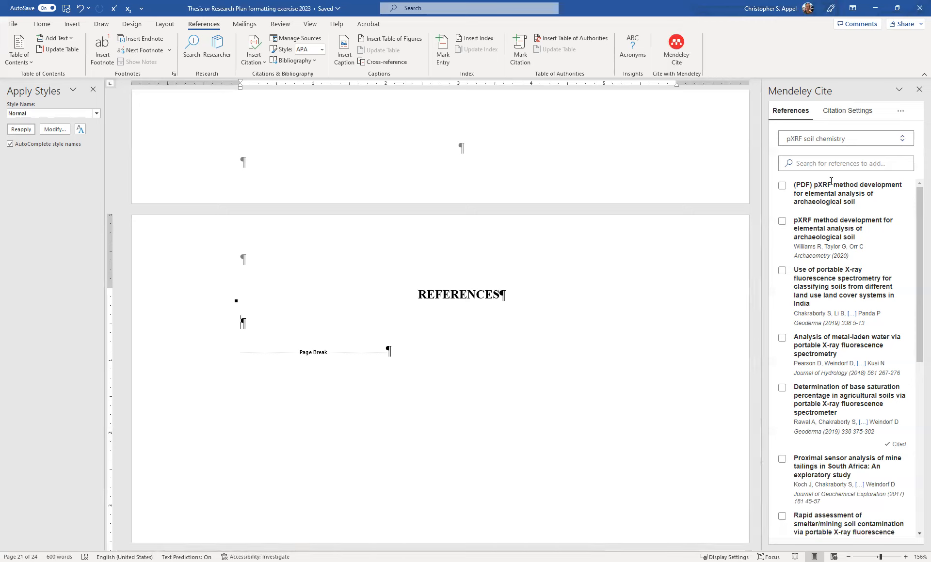
left_click(902, 115)
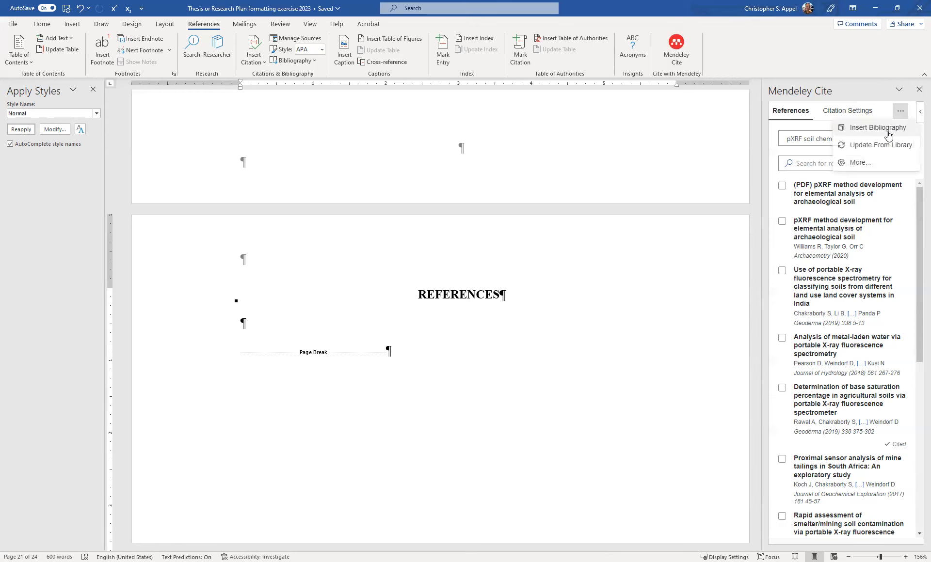
left_click(888, 134)
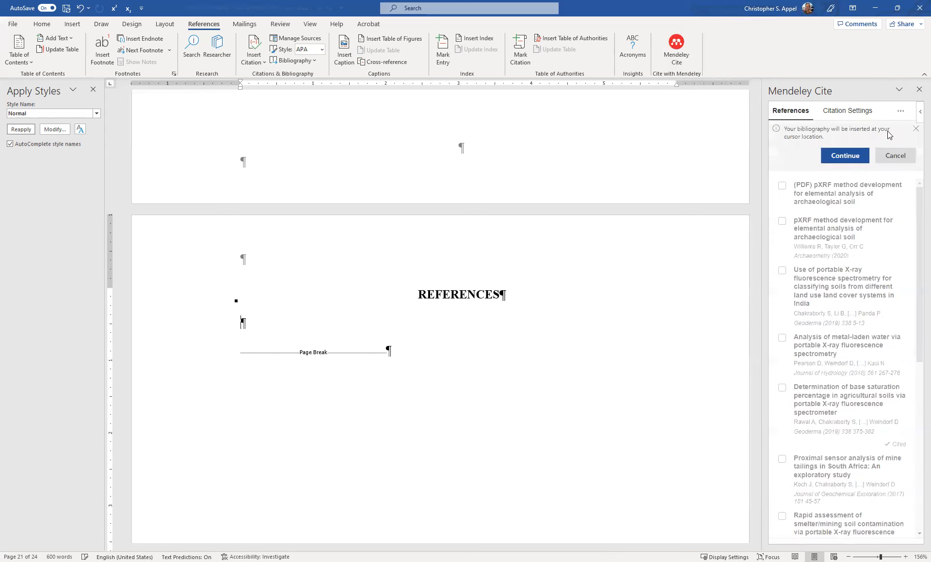
left_click(853, 156)
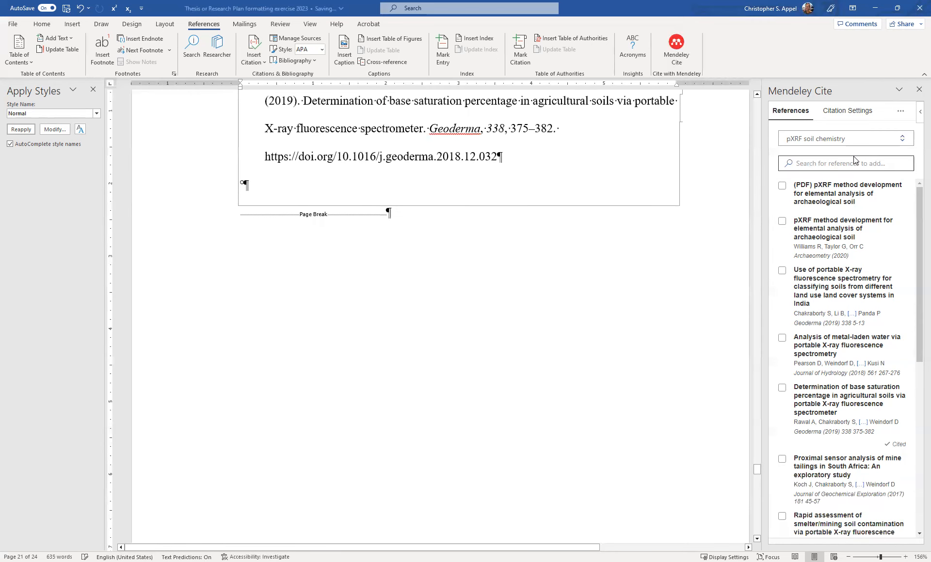
Apply the Preliminary Pages style to the whole inserted bibliography under REFERENCES
scroll(619, 347, "up", 2)
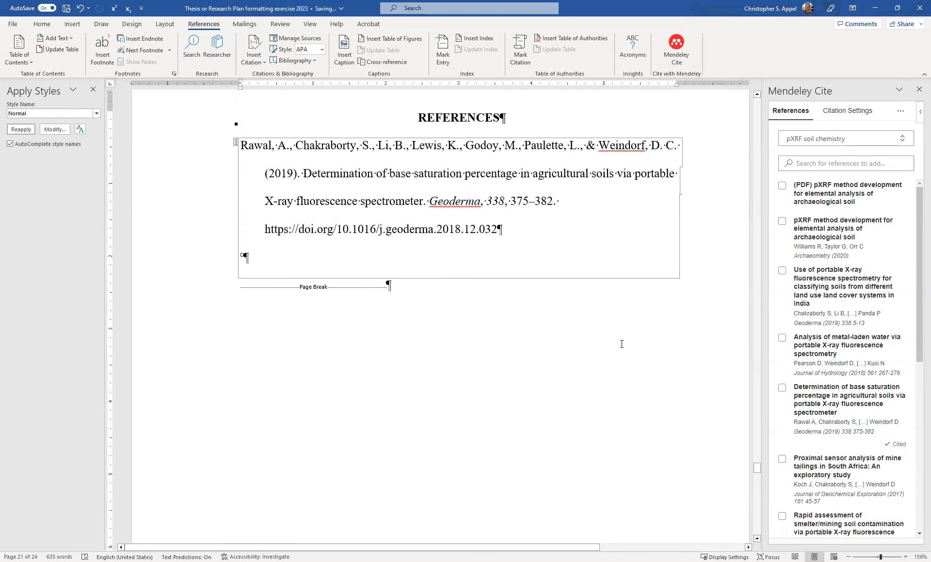
scroll(620, 347, "up", 3)
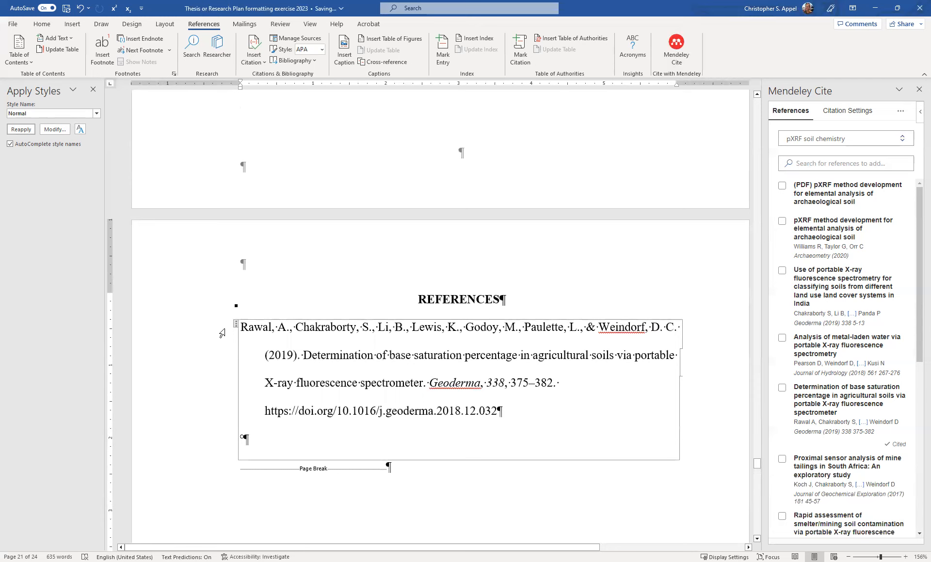
left_click(235, 324)
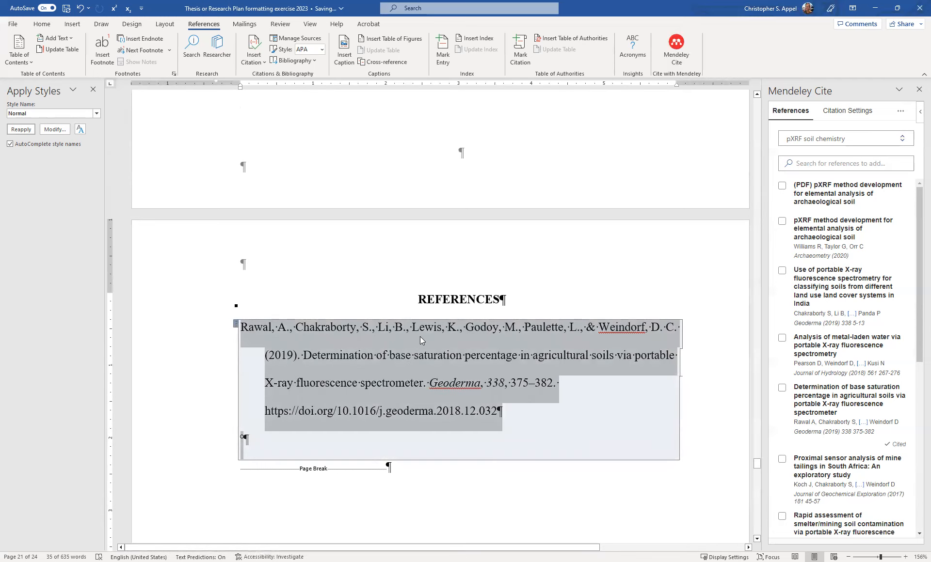
left_click(43, 26)
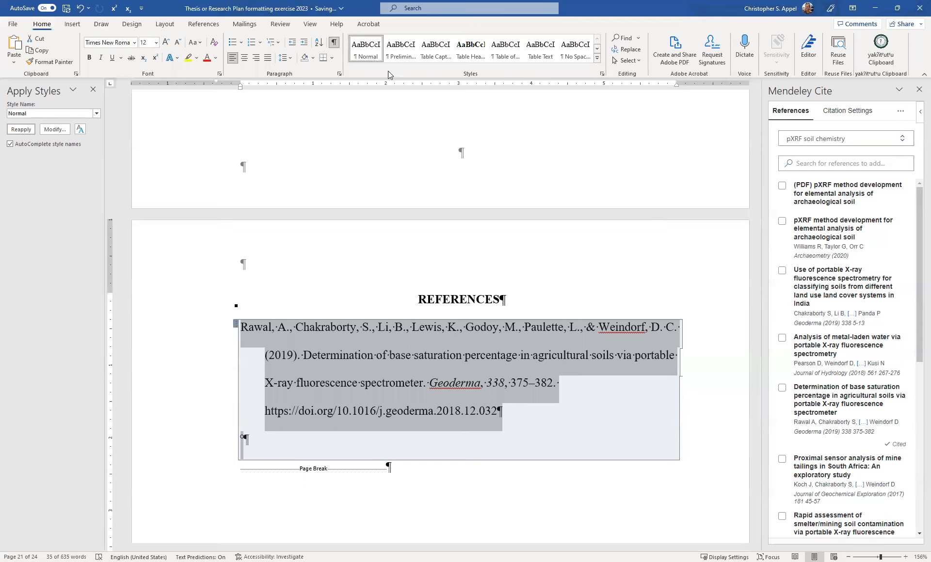
left_click(402, 51)
left_click(401, 51)
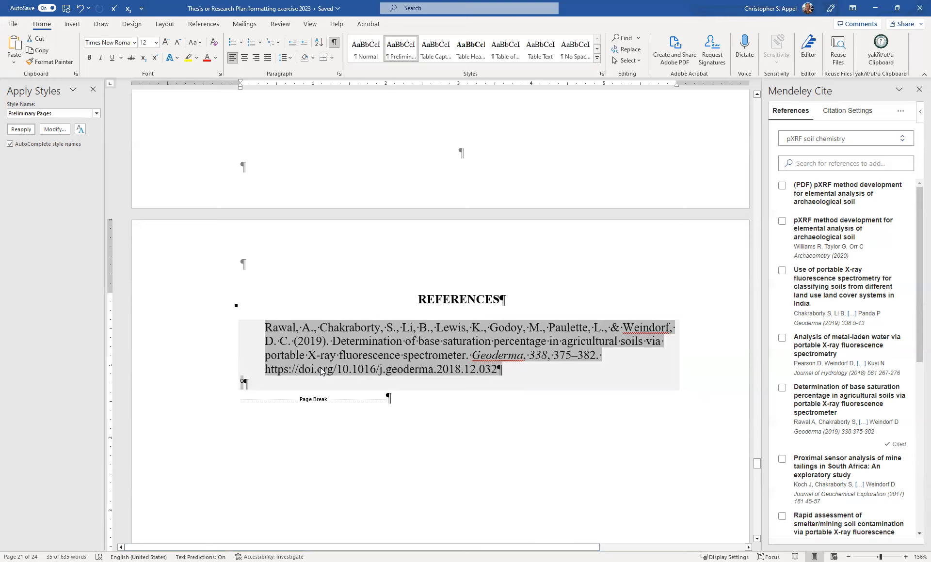
Give the reference entry a hanging indent of about 0.25 inch on the ruler
left_click(280, 339)
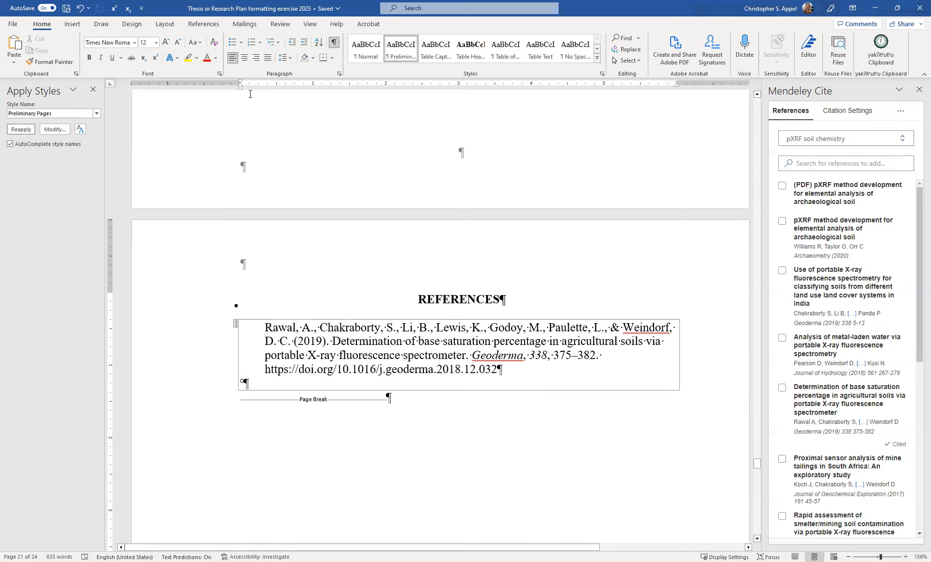
left_click_drag(240, 89, 244, 90)
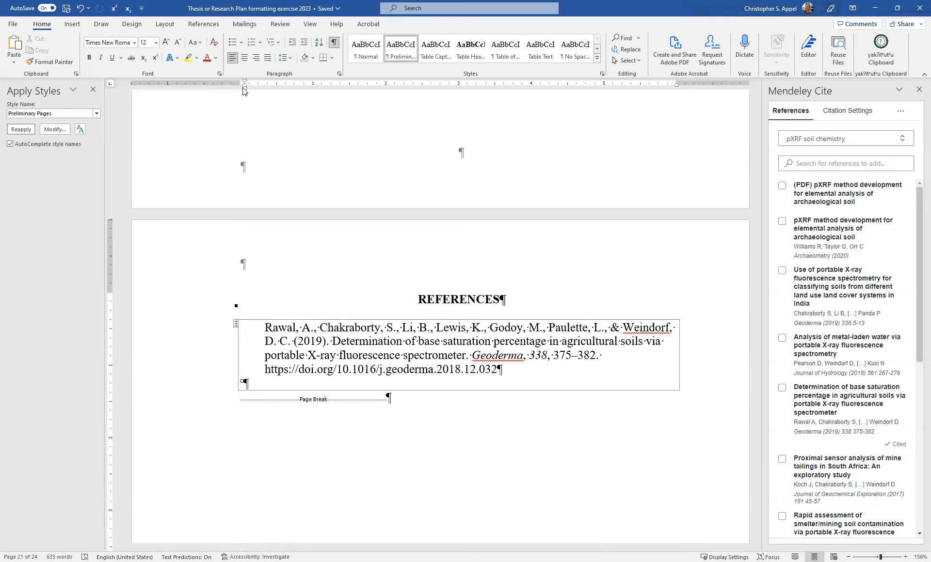
key("ctrl+z")
left_click_drag(240, 83, 261, 92)
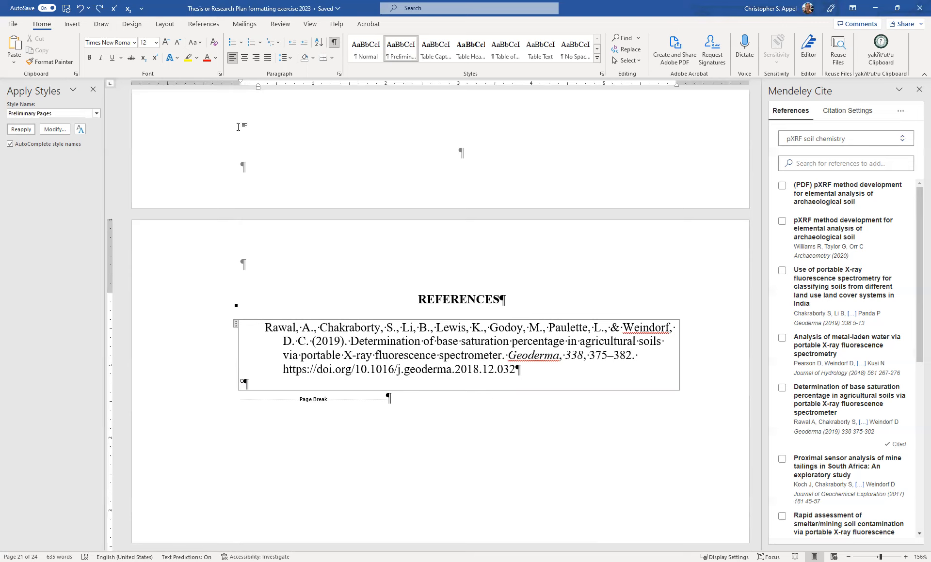
key("ctrl+z")
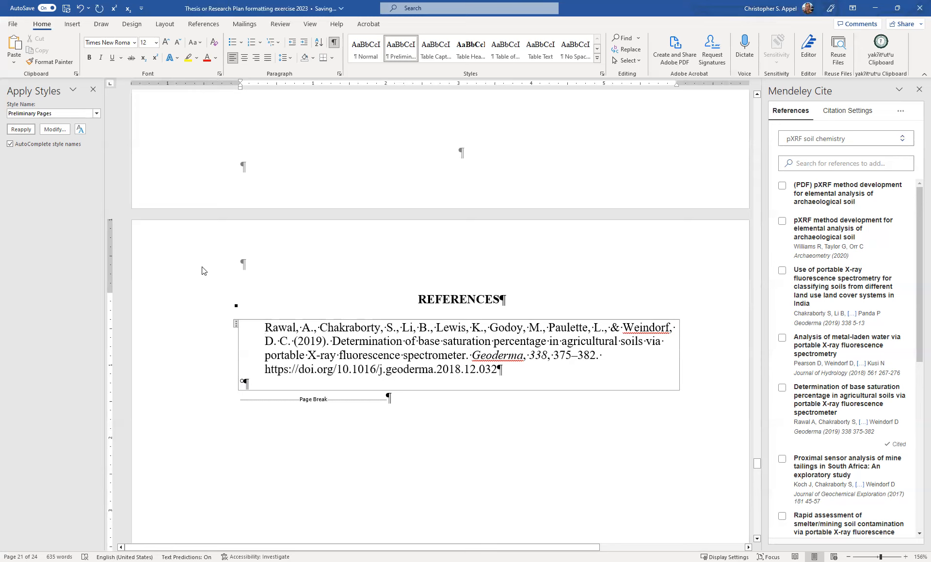
key("ctrl+y")
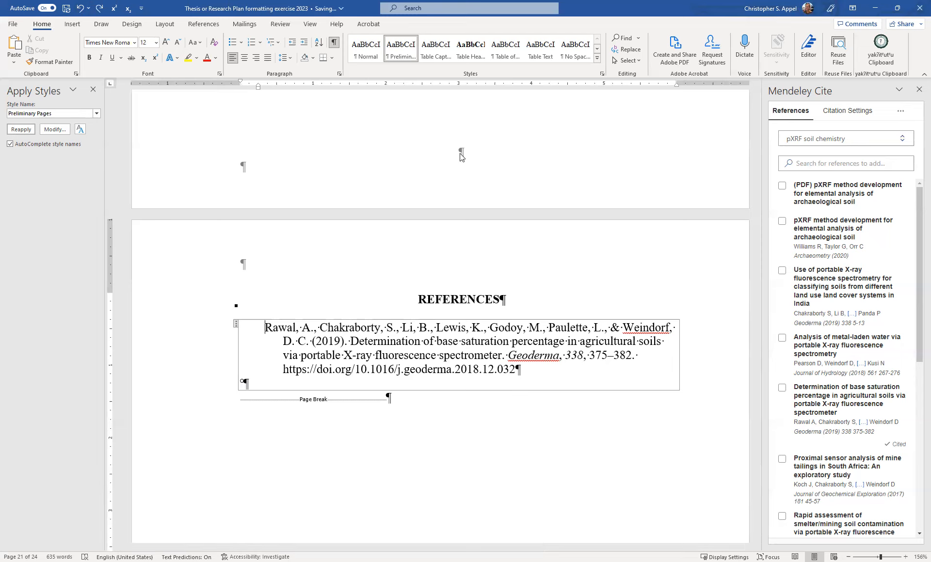
Review the paragraph indentation and spacing settings of the Preliminary Pages style and close its settings without edits
right_click(396, 55)
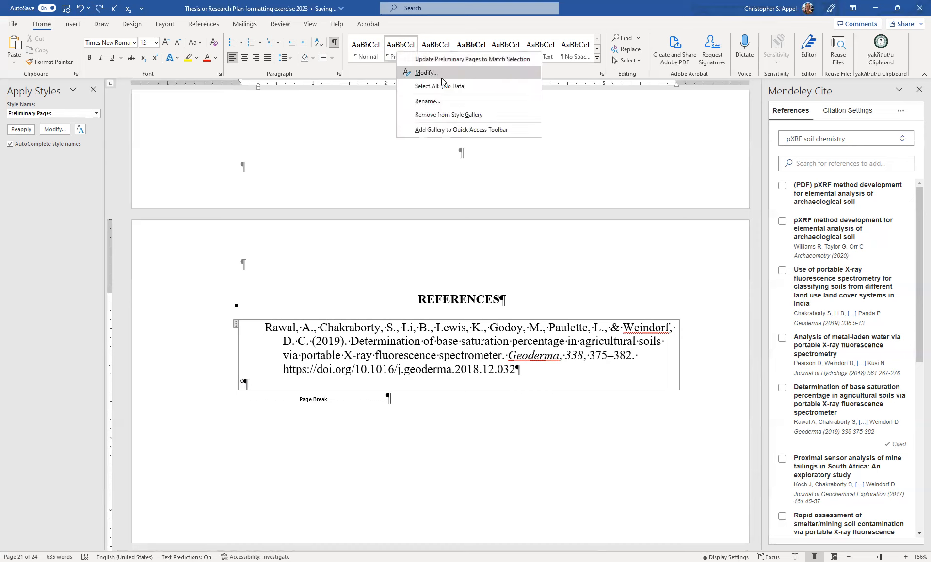
left_click(443, 75)
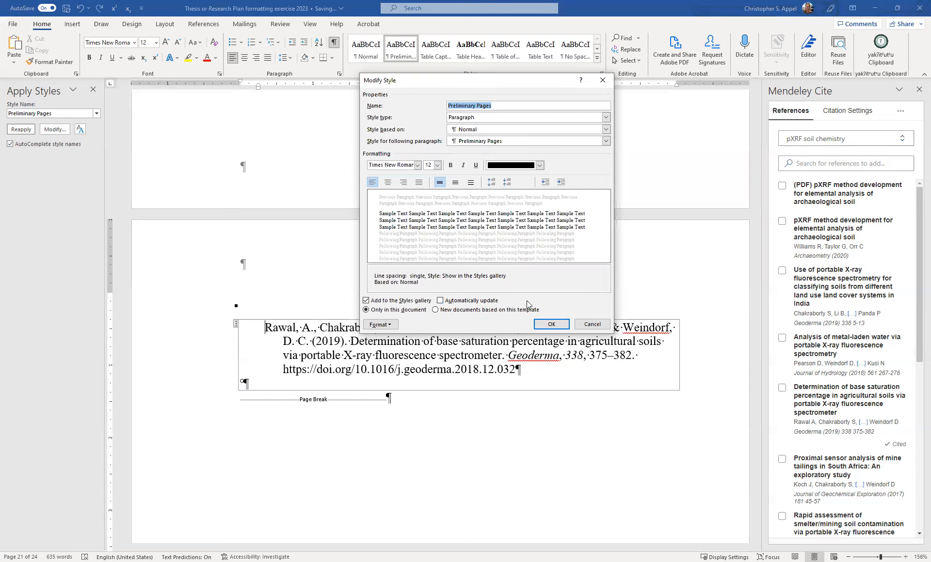
left_click(380, 324)
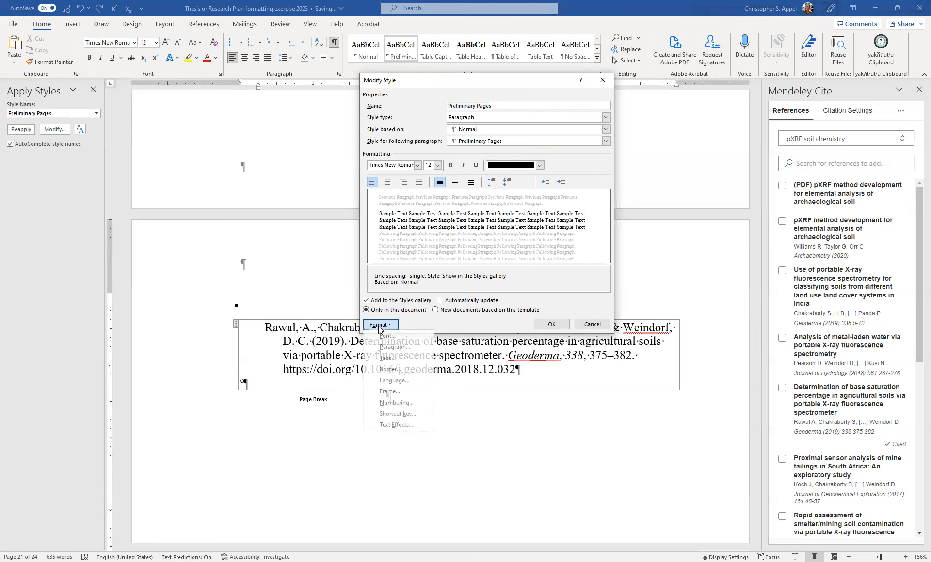
left_click(396, 347)
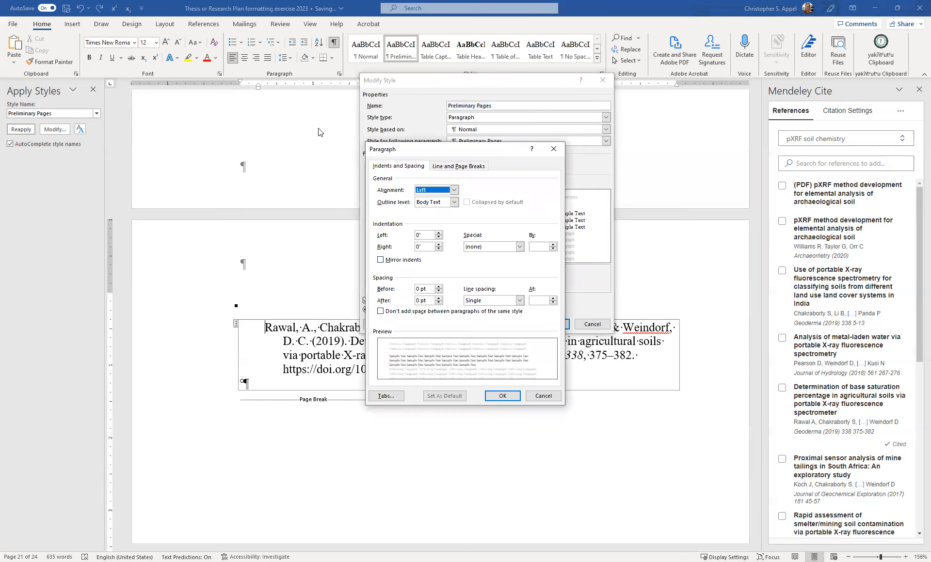
left_click(503, 396)
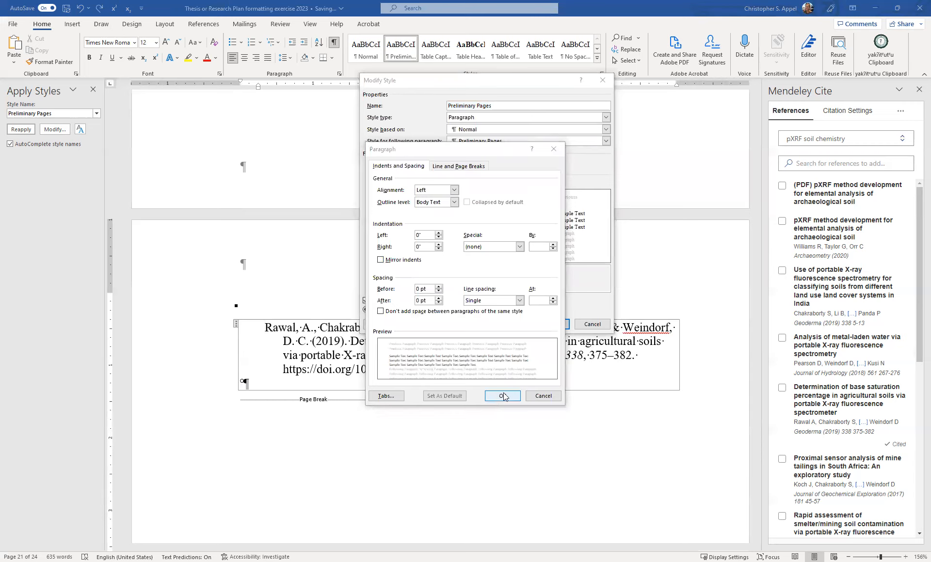
left_click(502, 395)
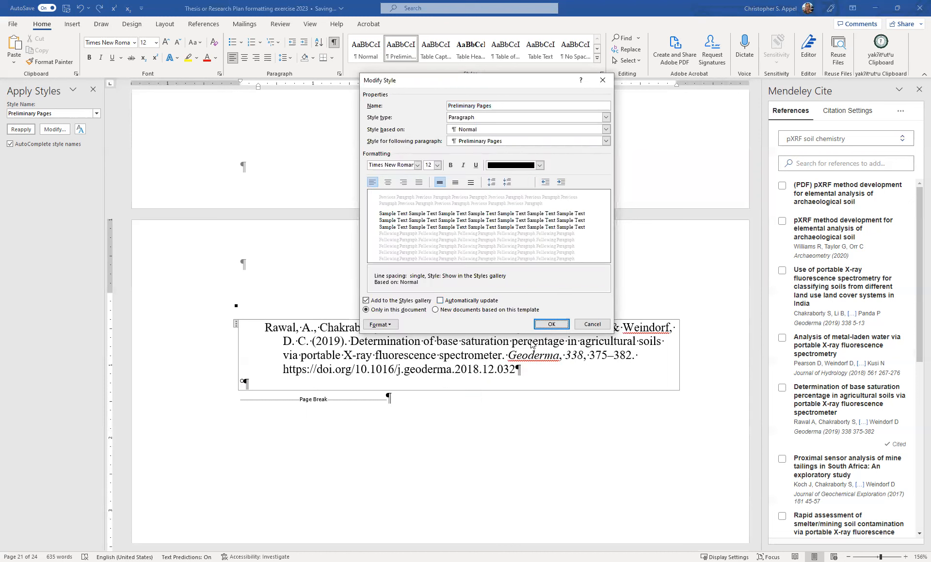
left_click(553, 326)
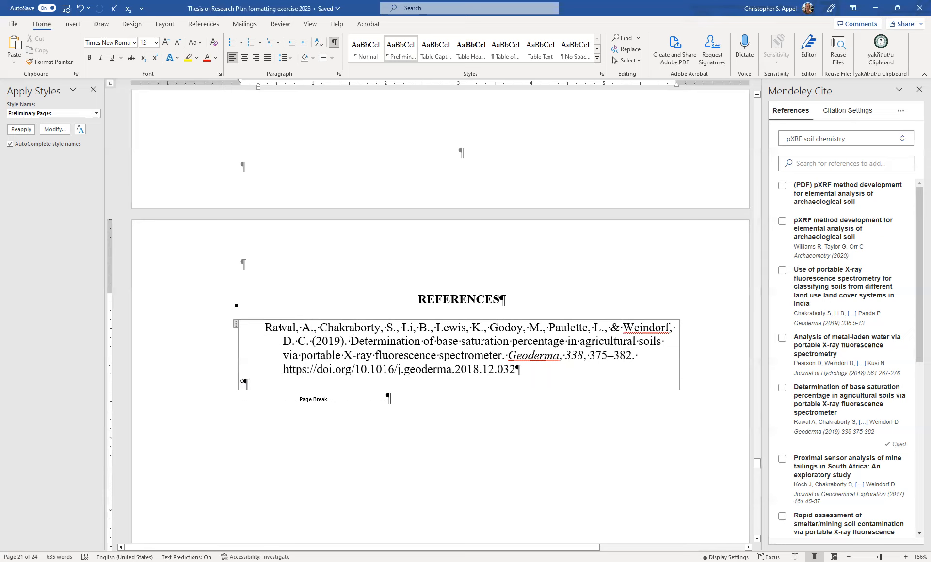
Undo the last change and shift the reference entry's left indent back to the 0-inch mark on the ruler
left_click(255, 380)
key("ctrl+z")
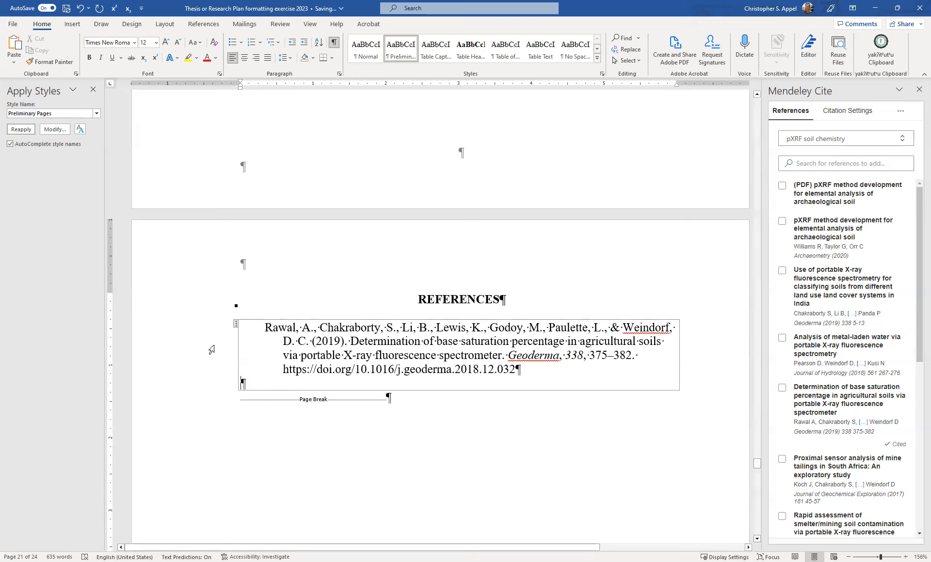
left_click(265, 327)
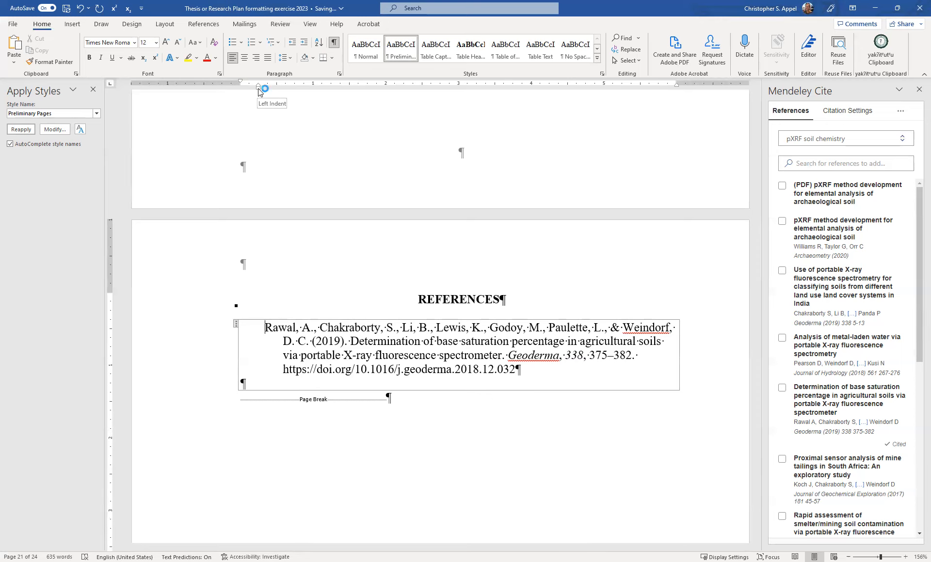
left_click_drag(258, 88, 241, 88)
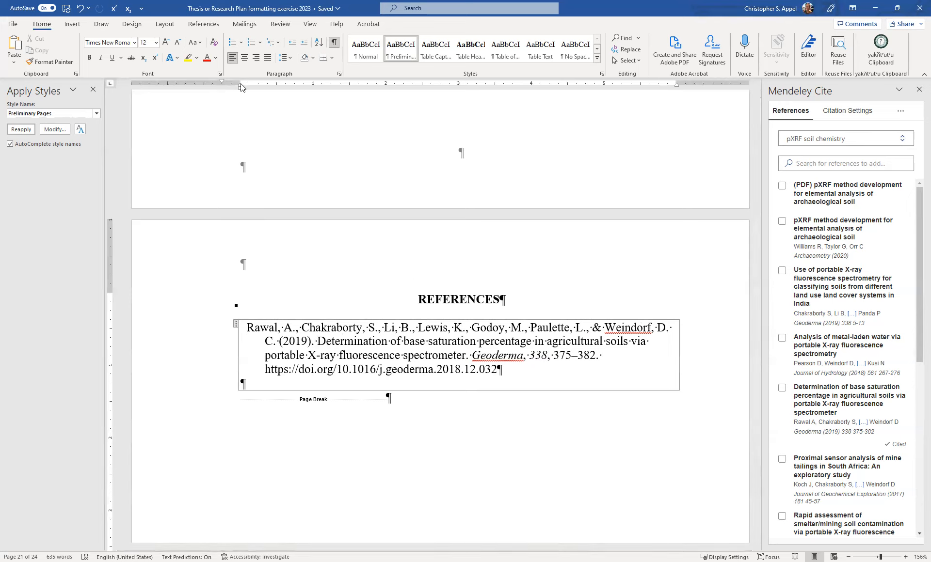
Look through the thesis from the title page to the closing pages, checking the Chapter 5, References and Publication Plans sections
scroll(272, 109, "up", 10)
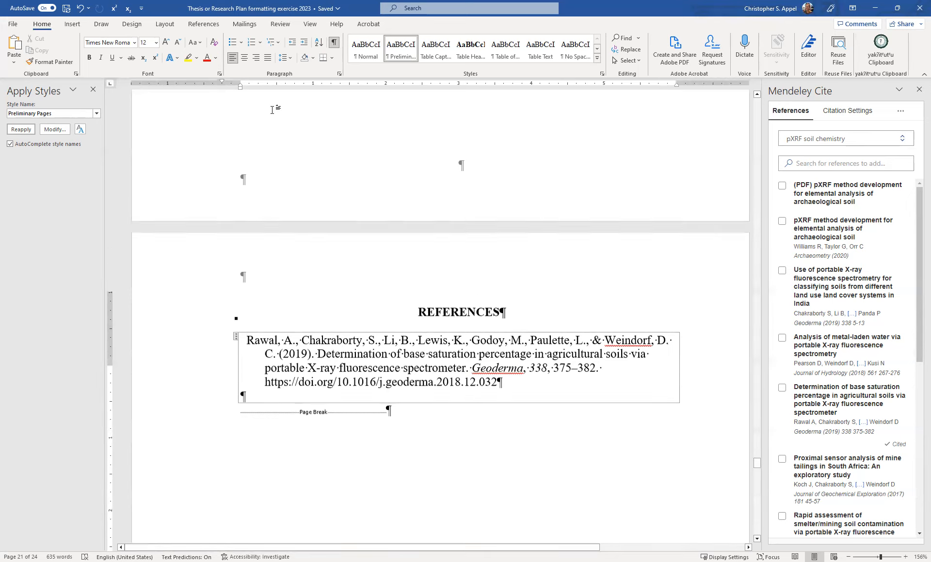
scroll(272, 109, "up", 5)
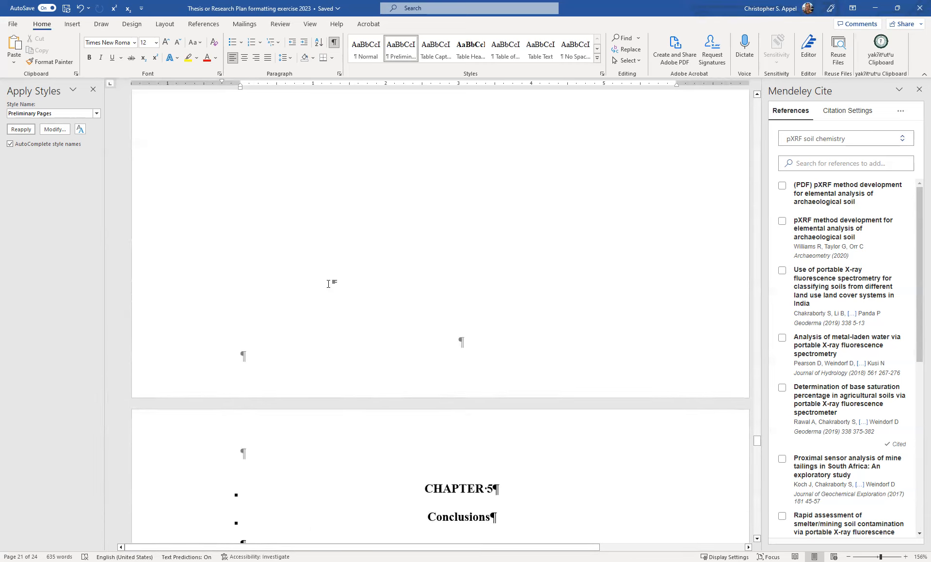
left_click(262, 485)
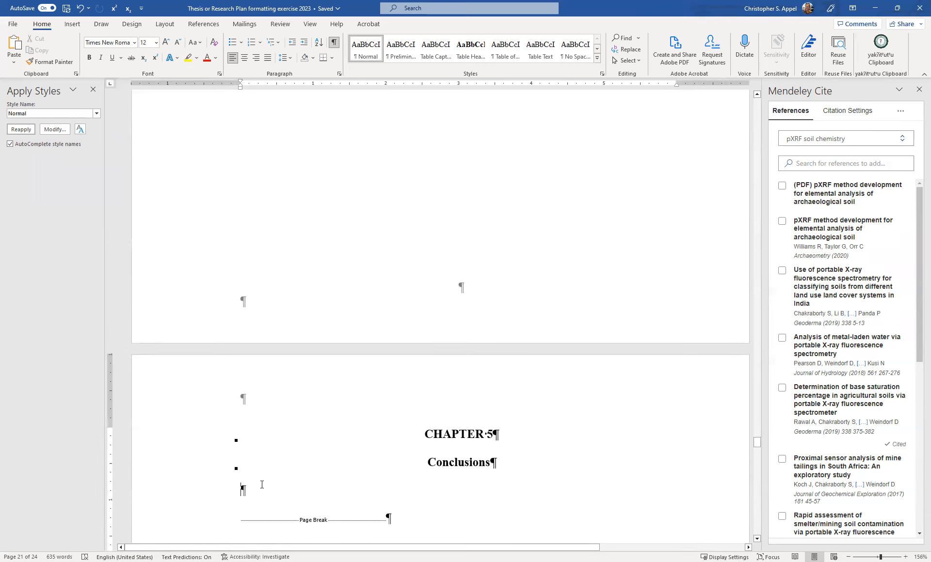
scroll(332, 480, "down", 15)
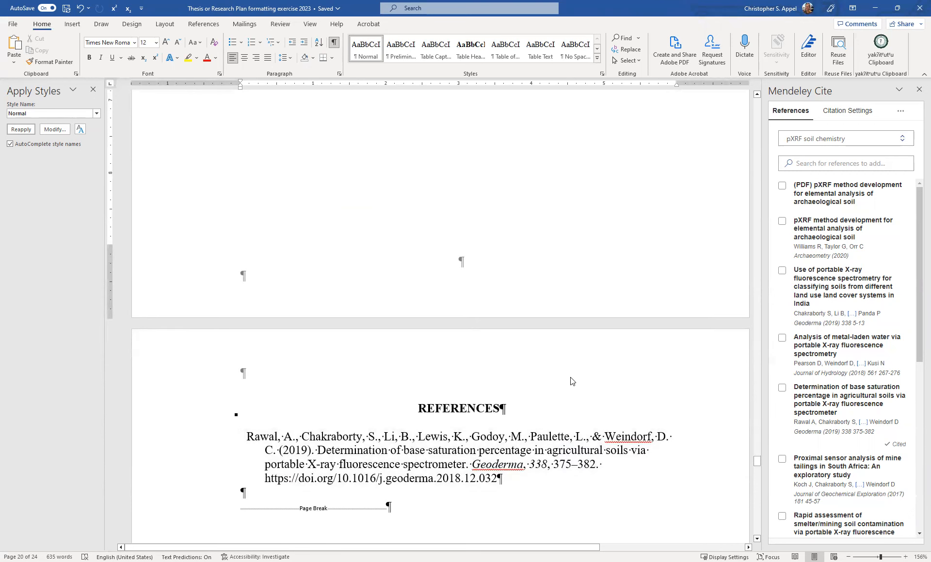
scroll(570, 379, "down", 5)
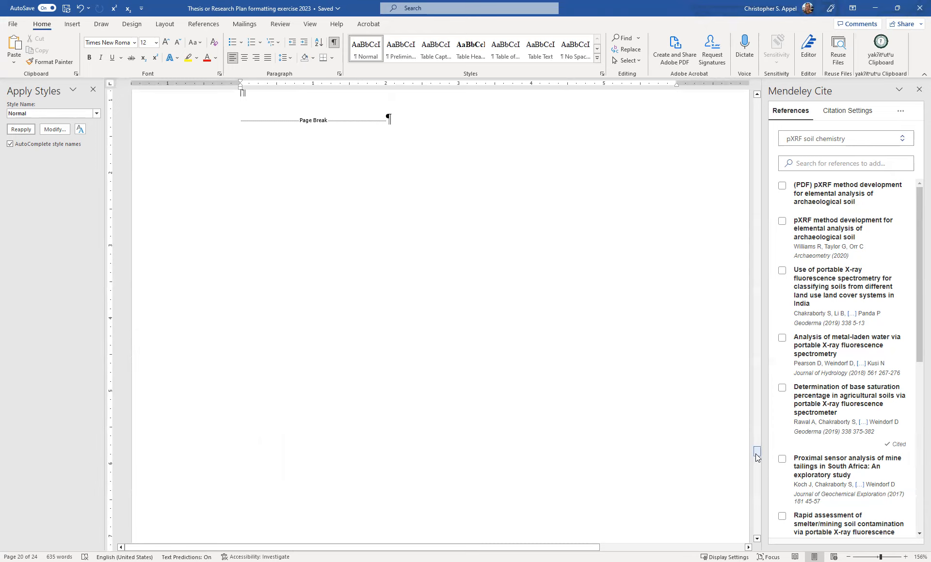
left_click_drag(757, 452, 734, 87)
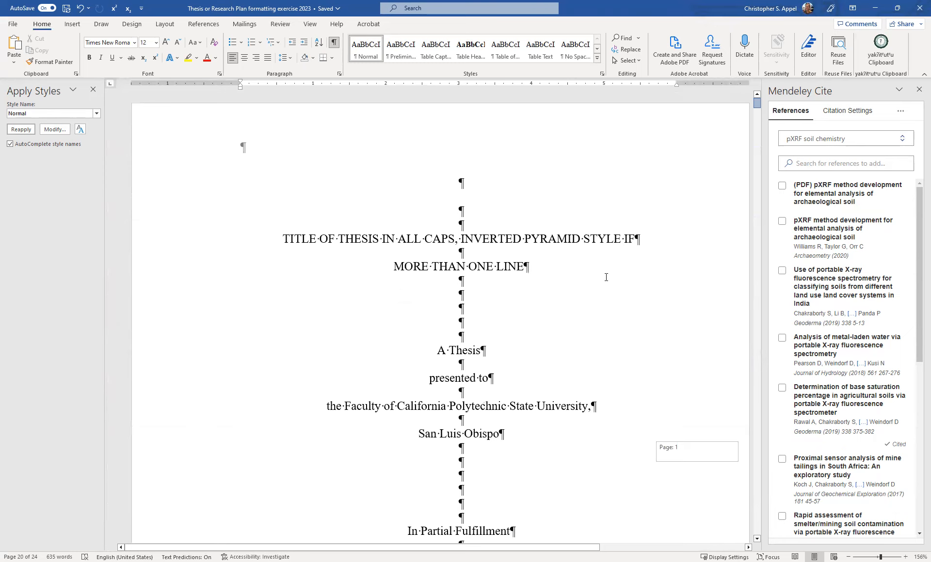
scroll(610, 281, "down", 5)
scroll(610, 281, "down", 5)
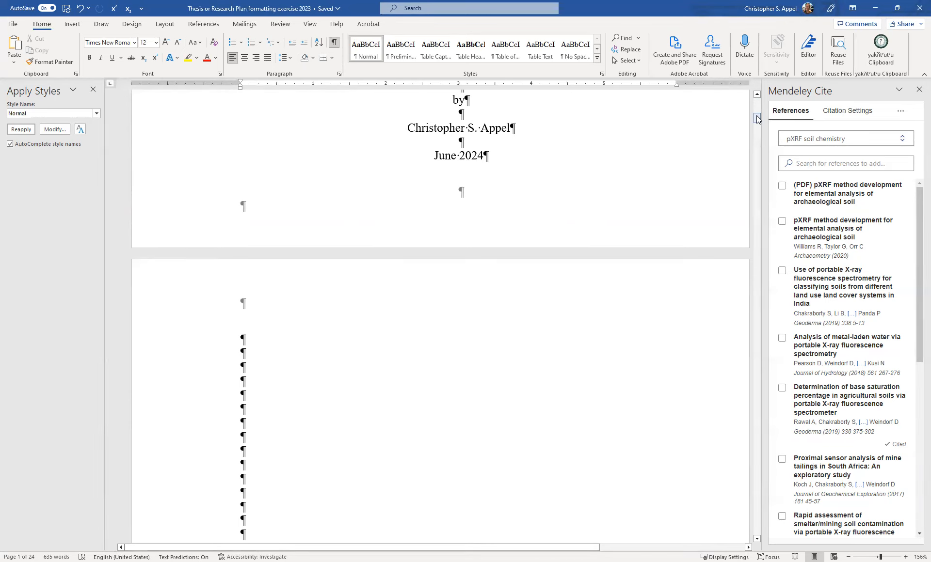
left_click_drag(758, 119, 746, 543)
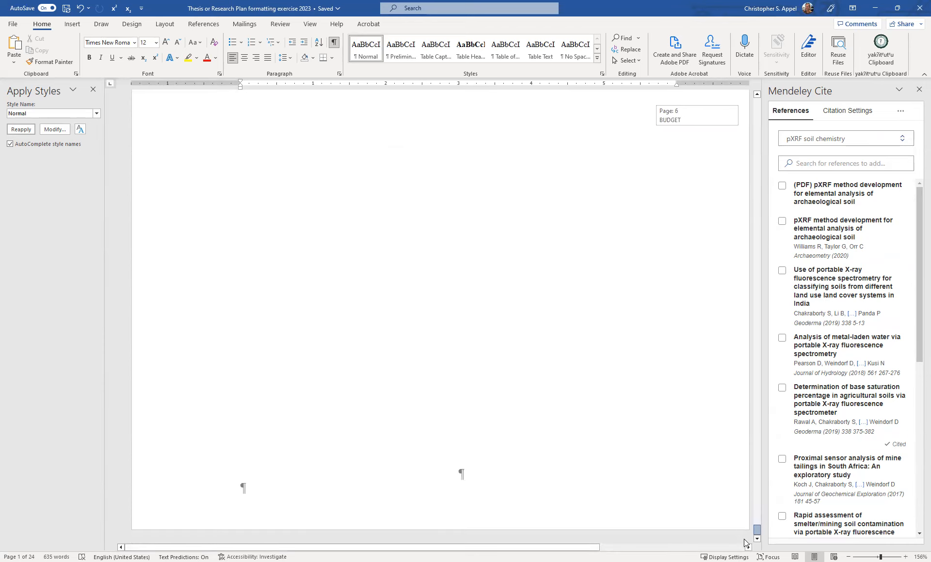
scroll(577, 367, "up", 10)
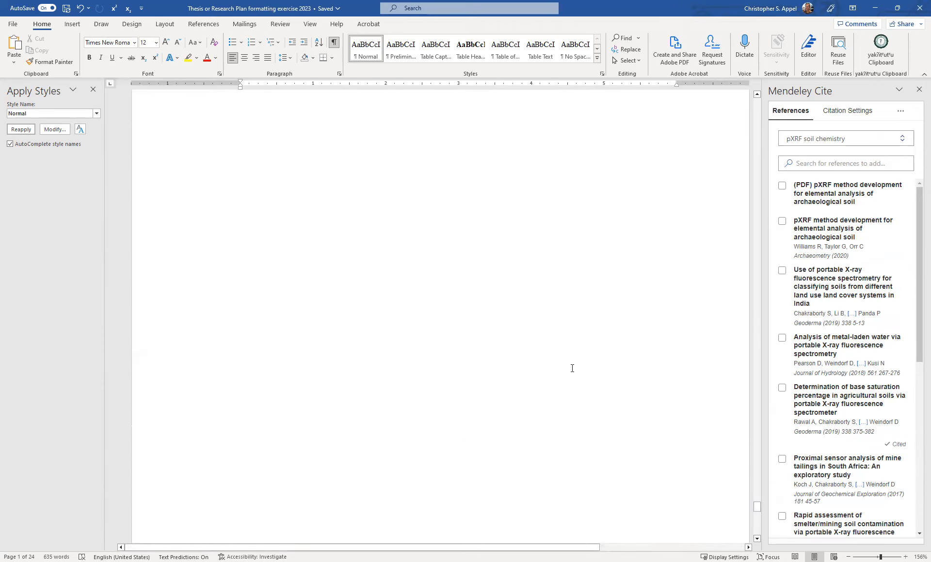
scroll(583, 366, "up", 15)
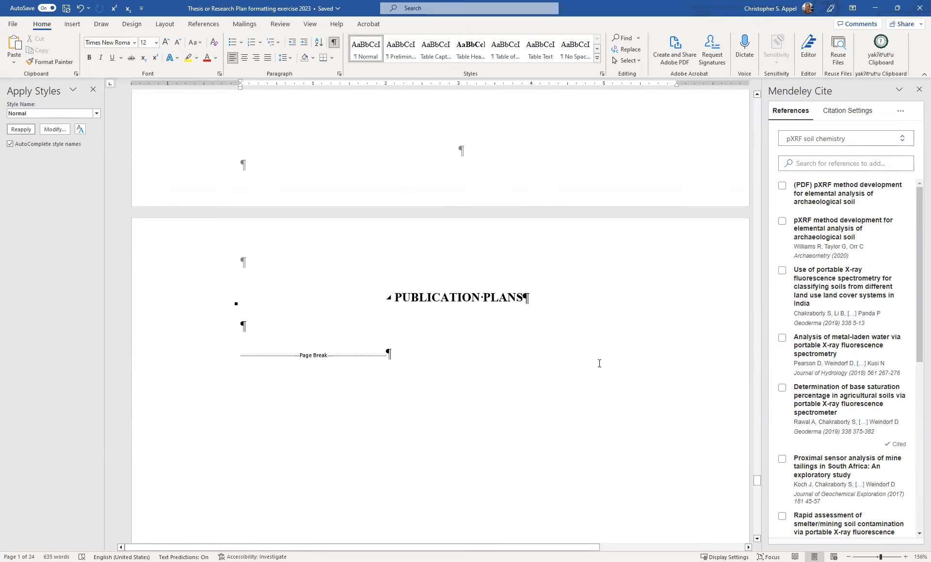
Check the reference entry and the empty paragraph below it under the REFERENCES heading
scroll(607, 362, "up", 10)
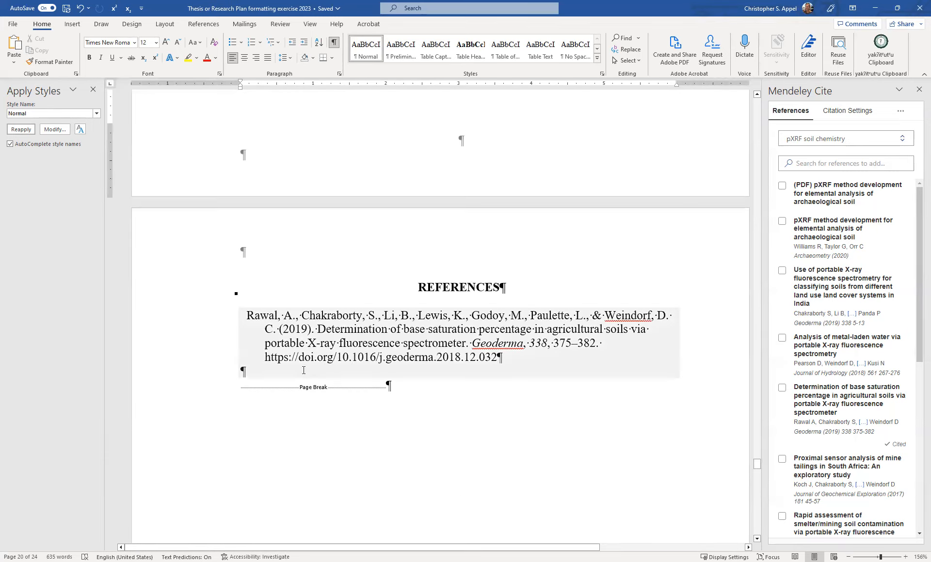
left_click(248, 372)
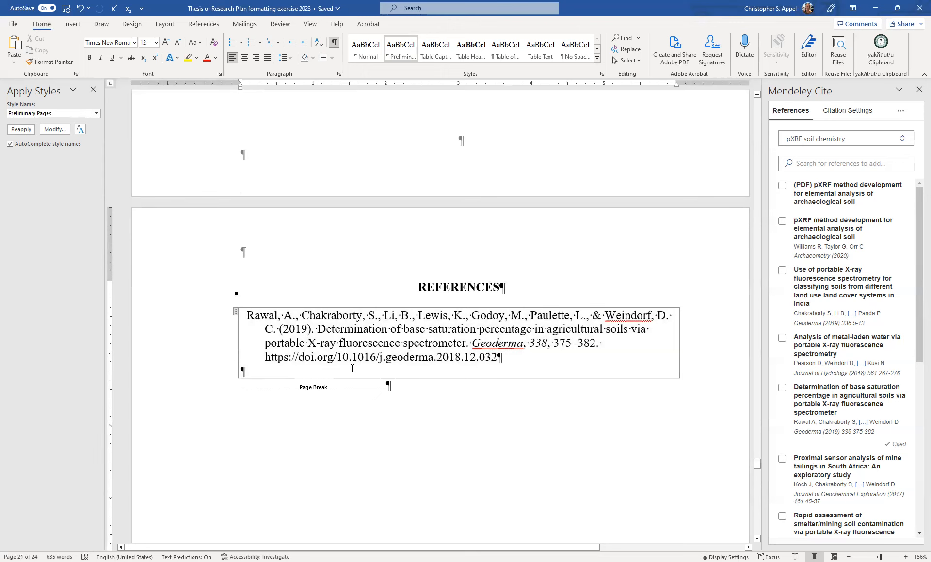
left_click(515, 283)
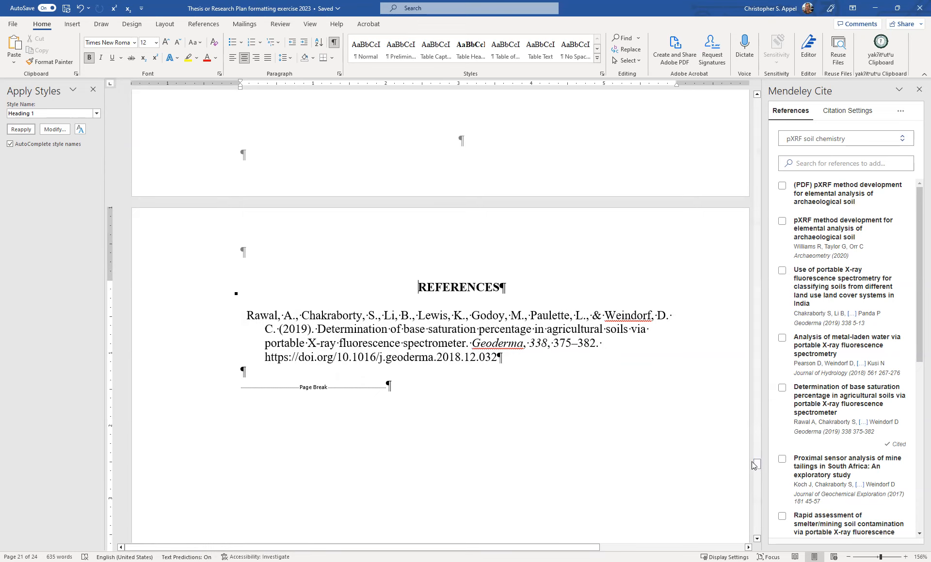
Look through the preliminary pages from the title page to the RESUME page
left_click_drag(757, 465, 785, 110)
scroll(492, 331, "down", 14)
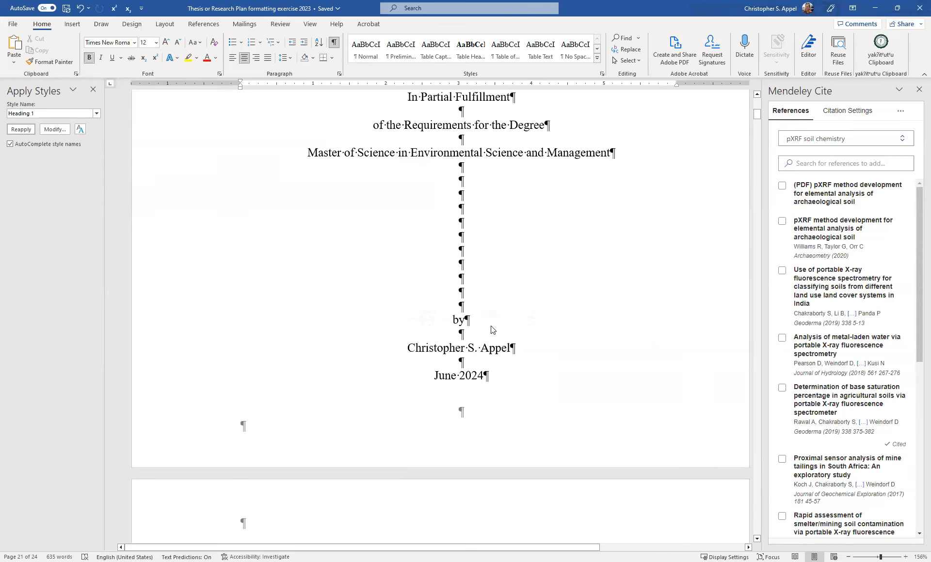
scroll(493, 335, "down", 10)
scroll(494, 333, "up", 5)
scroll(494, 332, "down", 8)
scroll(494, 331, "down", 20)
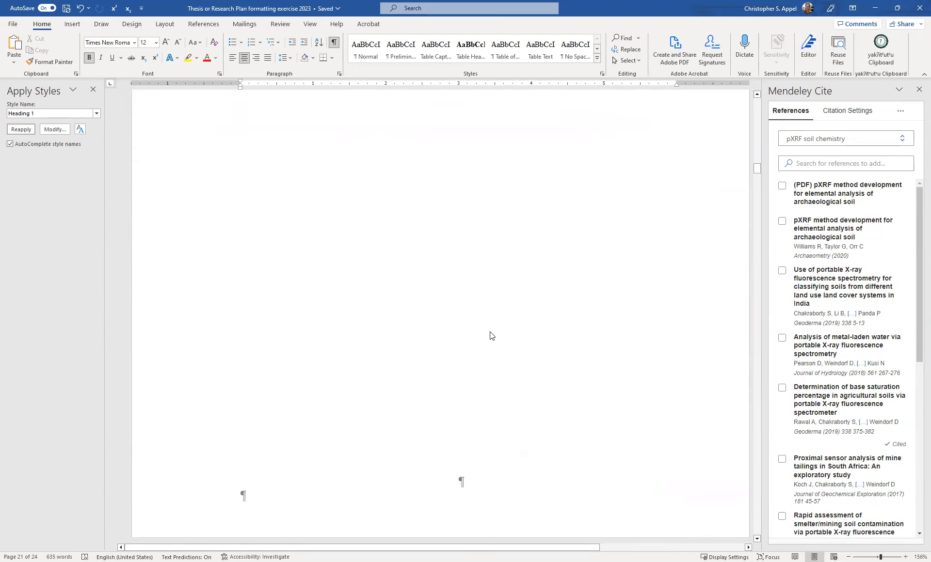
scroll(492, 332, "down", 20)
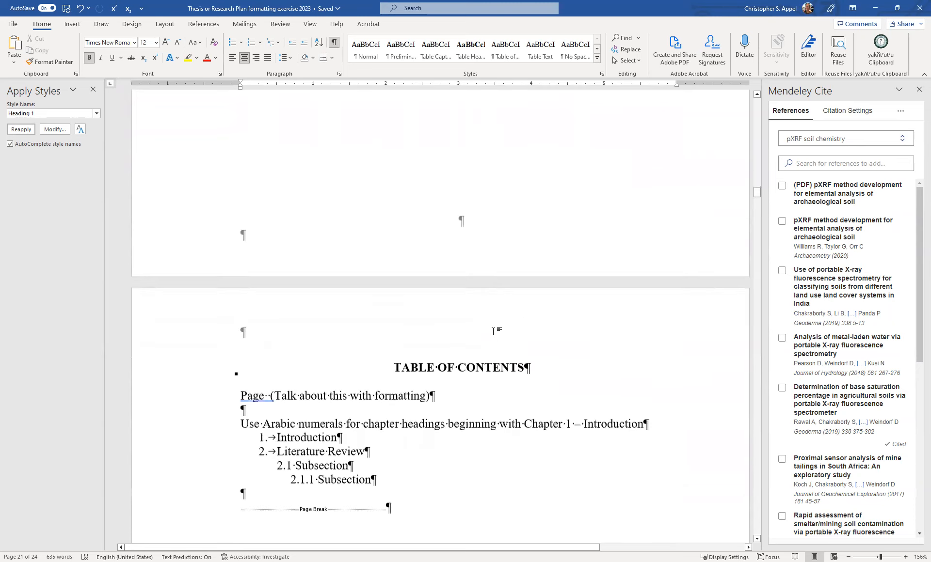
scroll(493, 332, "down", 15)
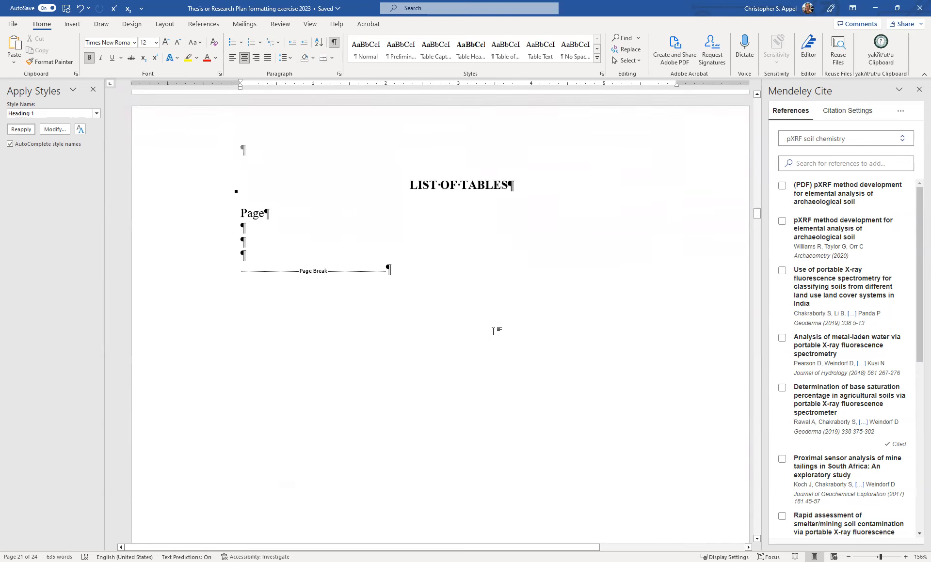
scroll(493, 332, "down", 10)
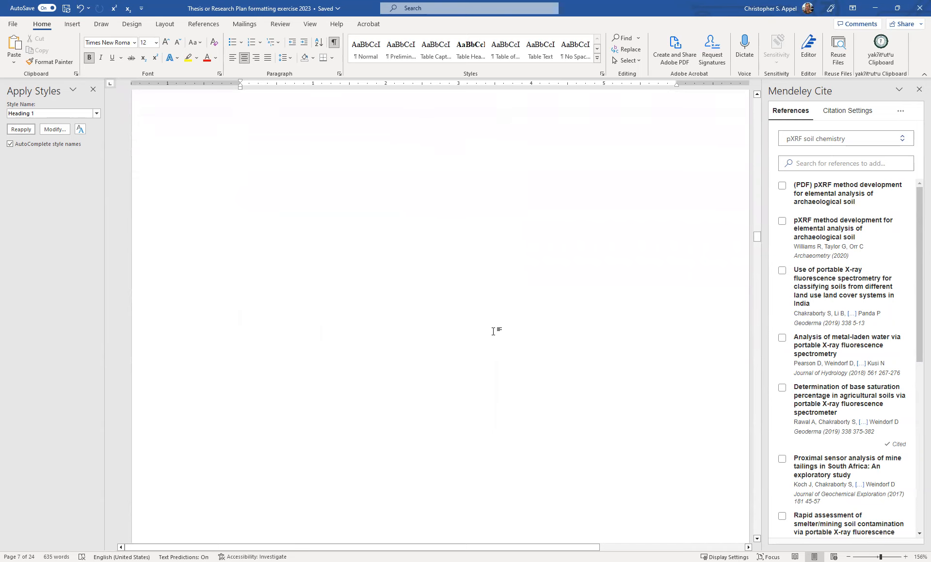
scroll(493, 335, "down", 5)
scroll(493, 331, "down", 13)
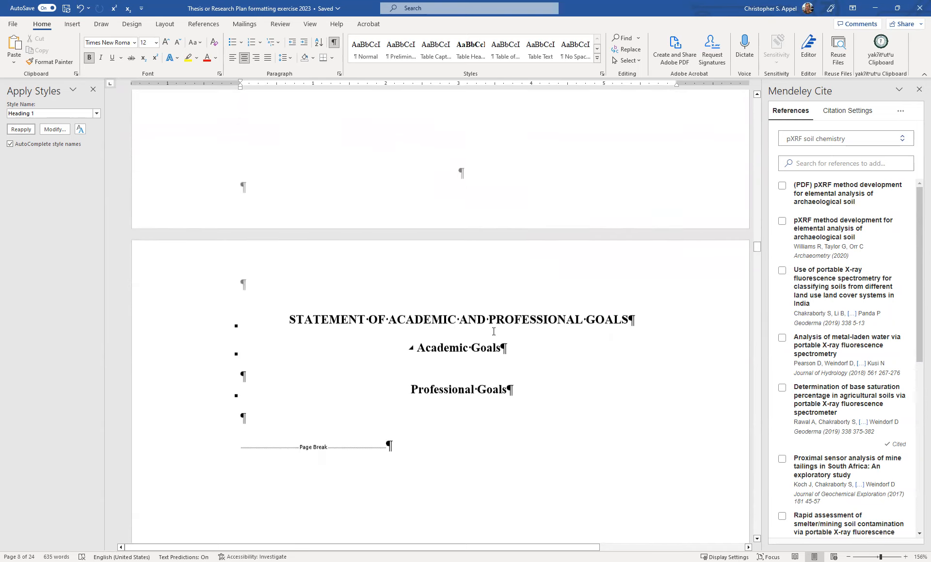
scroll(493, 331, "down", 10)
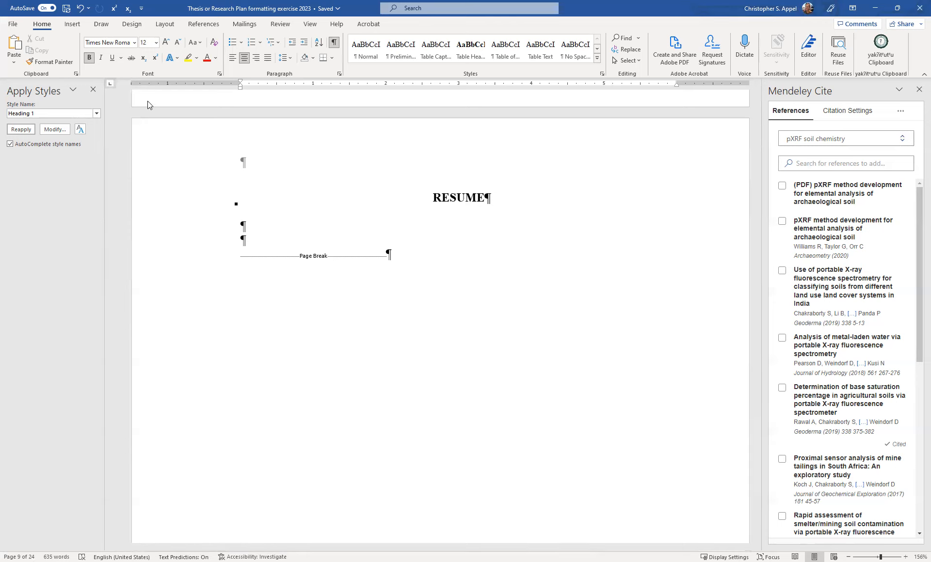
Replace the page break at the end of the RESUME page with a Next Page section break before the CHAPTER 1A heading
left_click(216, 256)
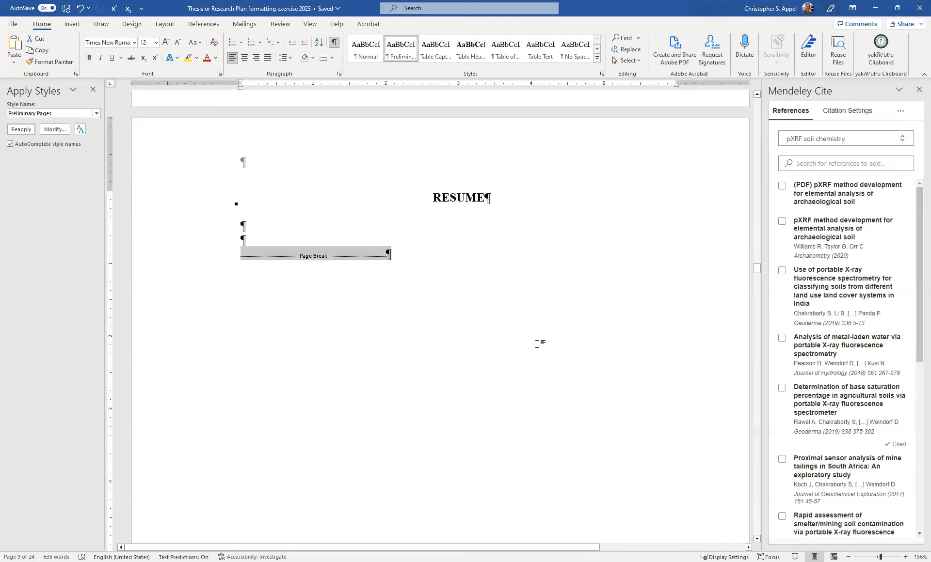
type("CHAPTER 1A Research Plan Introduction Statement of Overall Research Goal The")
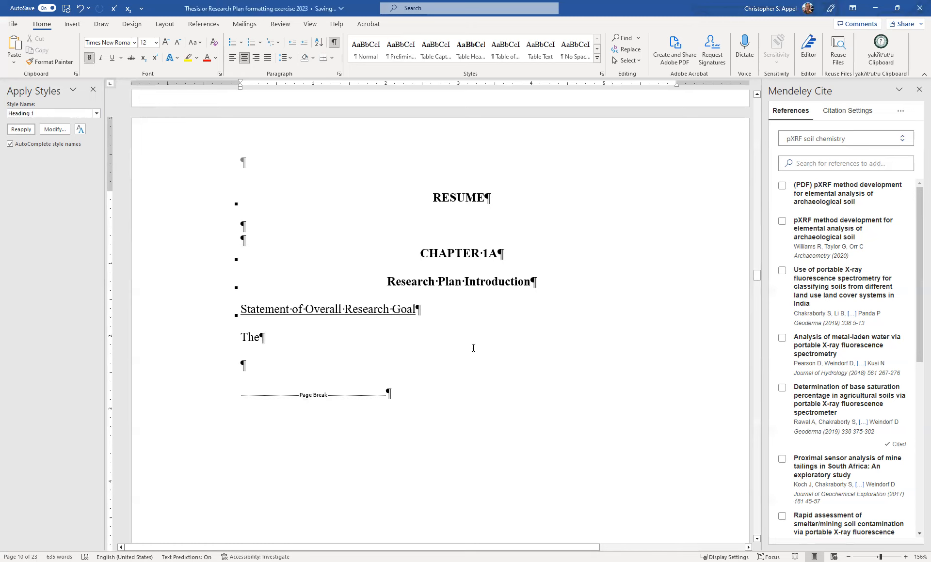
left_click(165, 25)
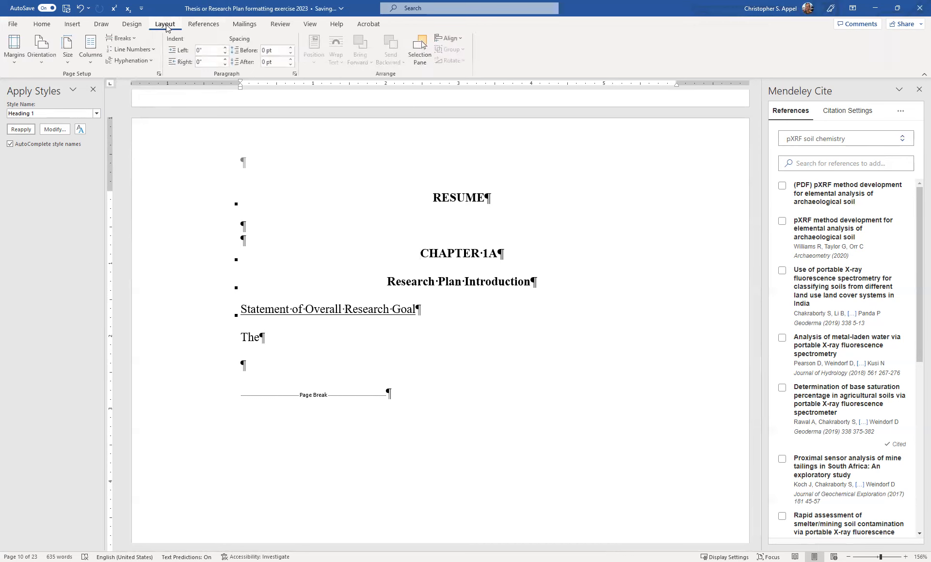
left_click(135, 39)
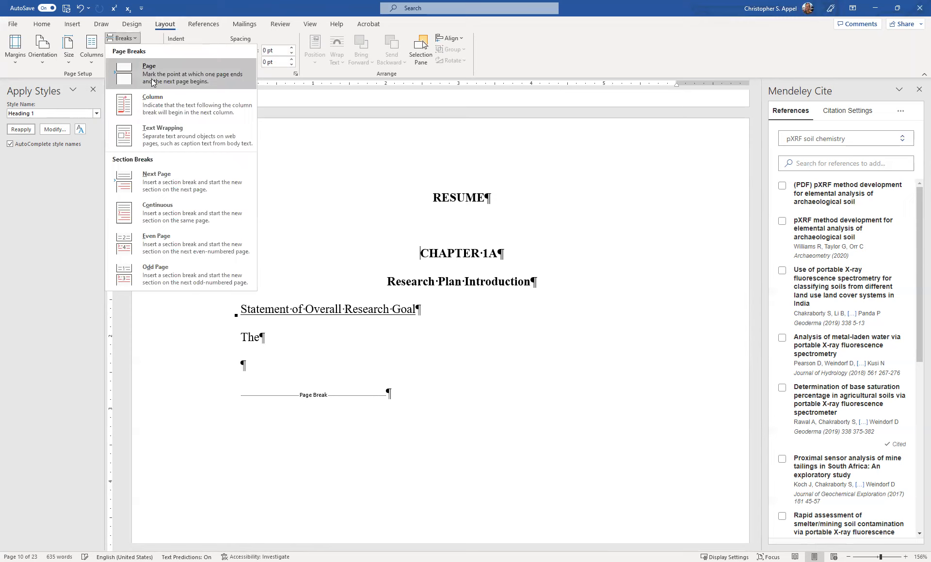
left_click(154, 186)
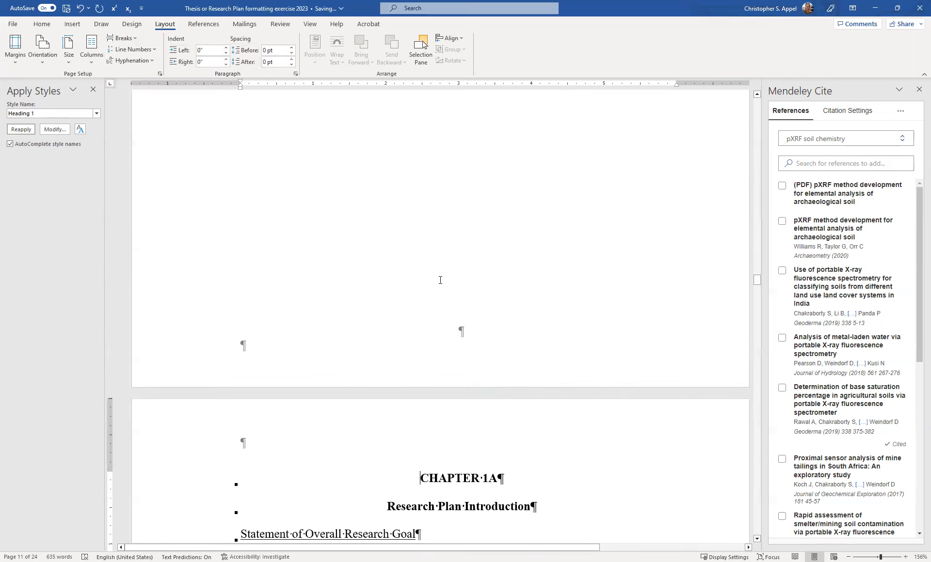
scroll(439, 278, "up", 15)
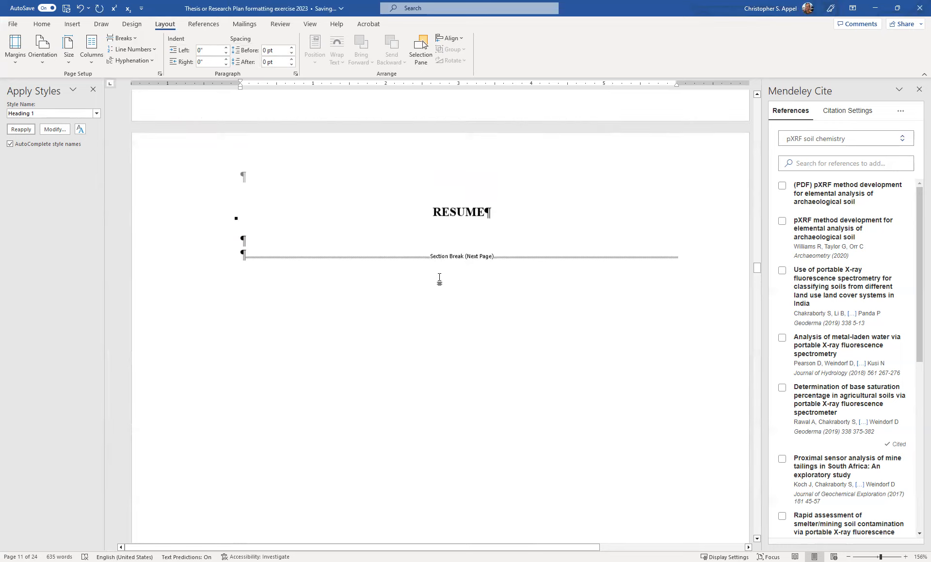
left_click(276, 241)
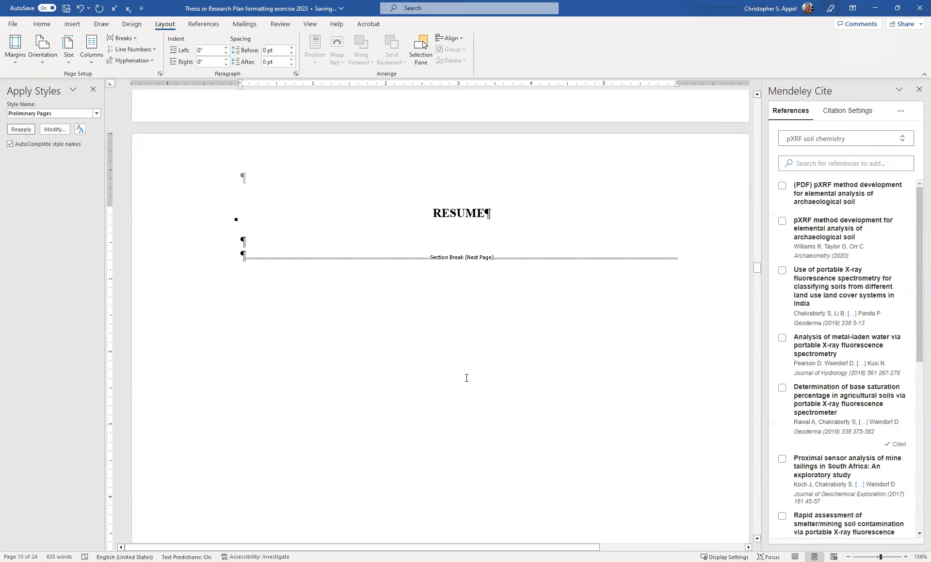
scroll(468, 383, "up", 5)
scroll(468, 378, "down", 20)
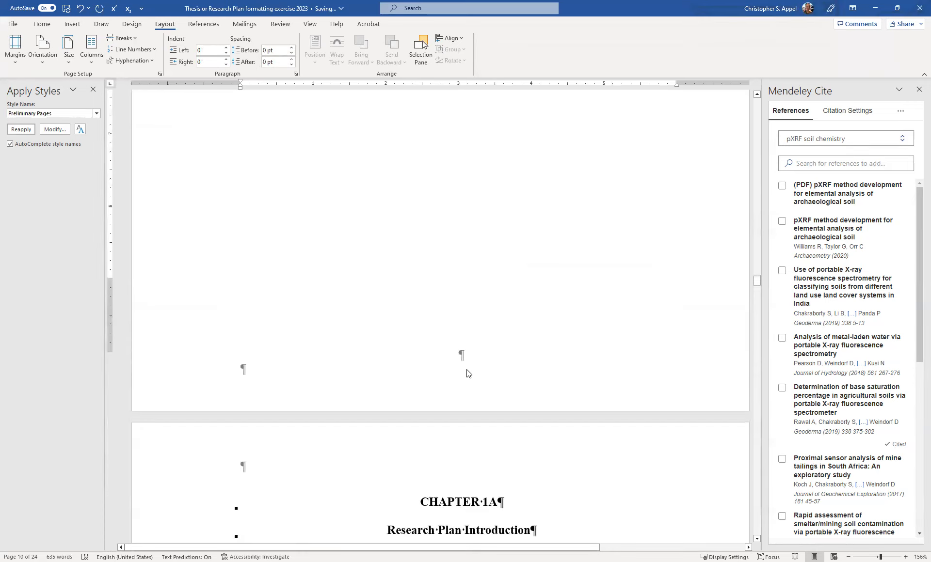
left_click(528, 294)
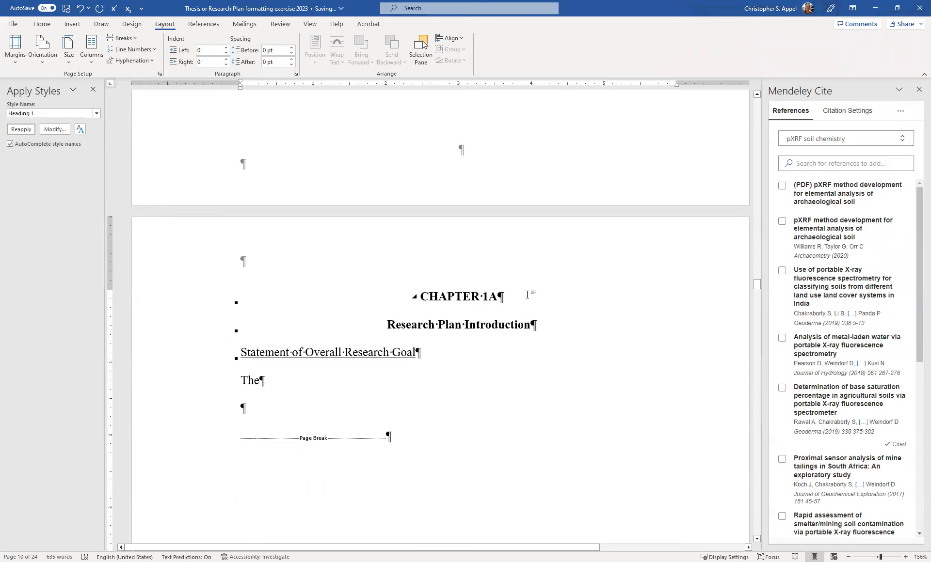
Insert a centered page number in the title page's footer using the Plain Number 2 bottom-of-page format
scroll(528, 299, "up", 15)
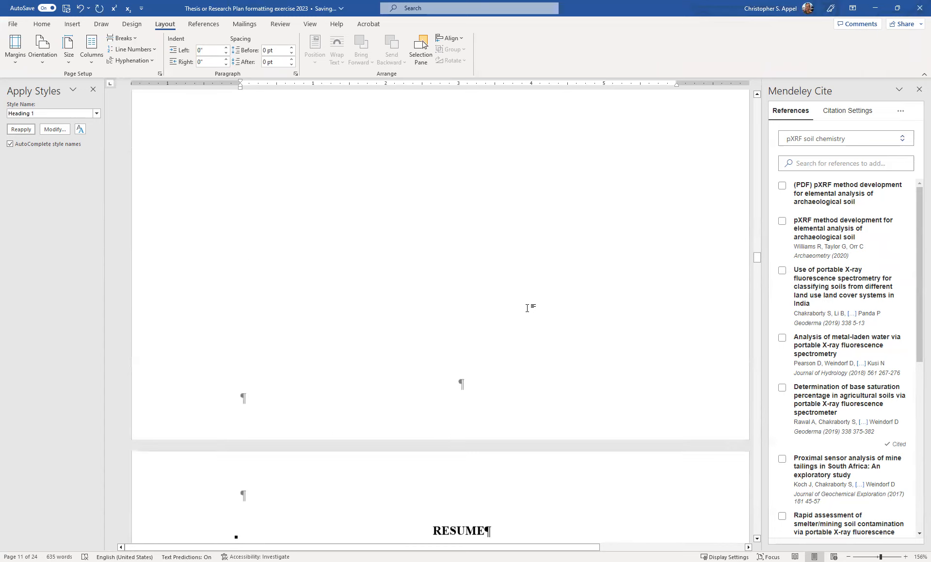
scroll(527, 309, "up", 5)
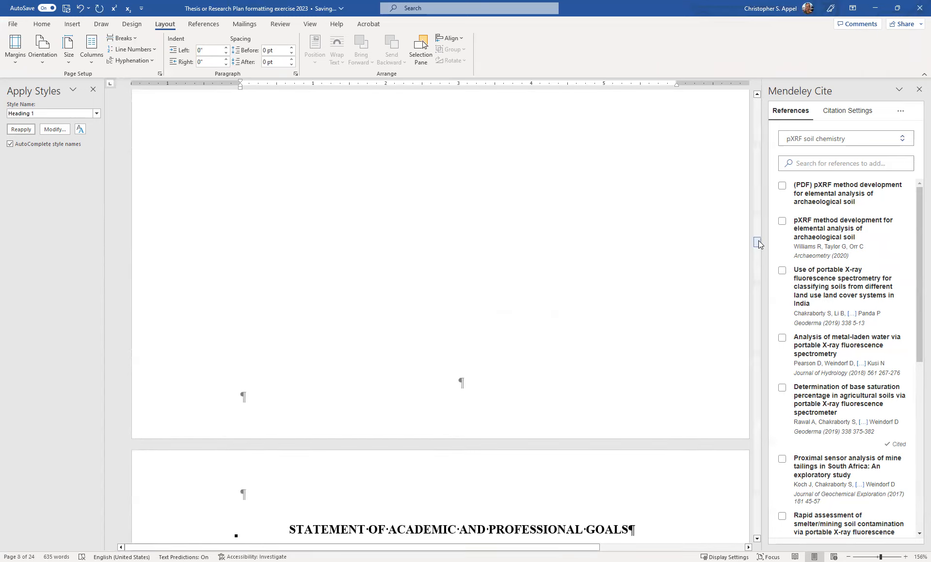
left_click_drag(758, 240, 757, 102)
scroll(617, 272, "down", 6)
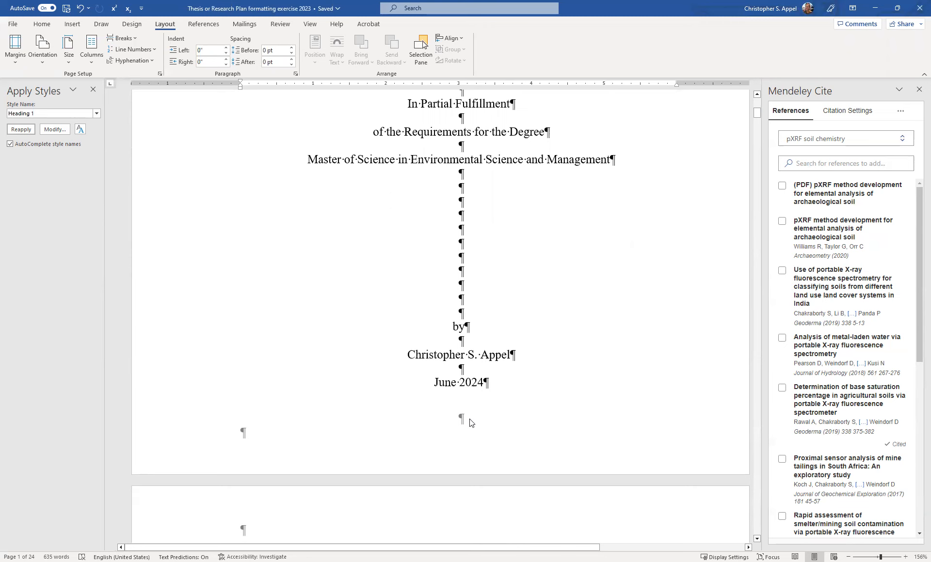
double_click(468, 423)
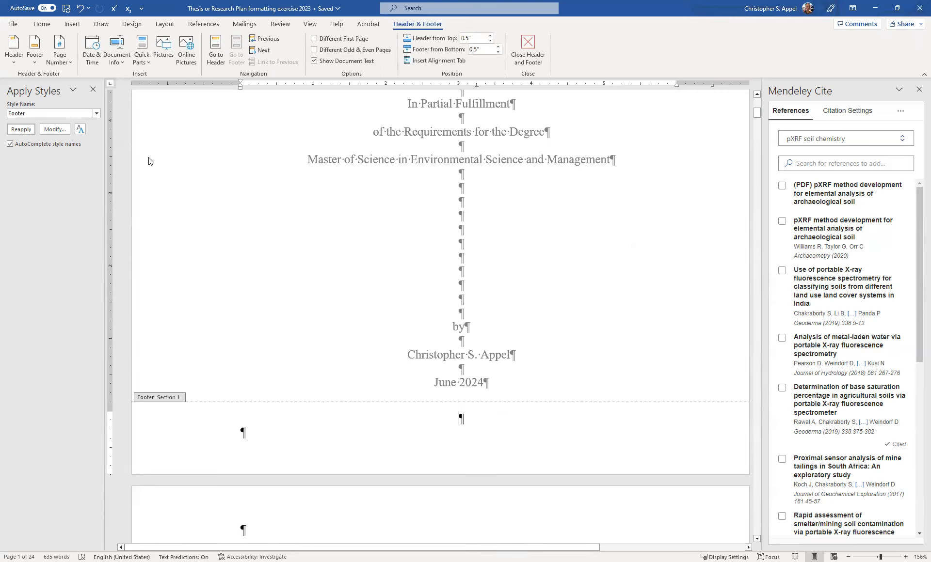
left_click(72, 25)
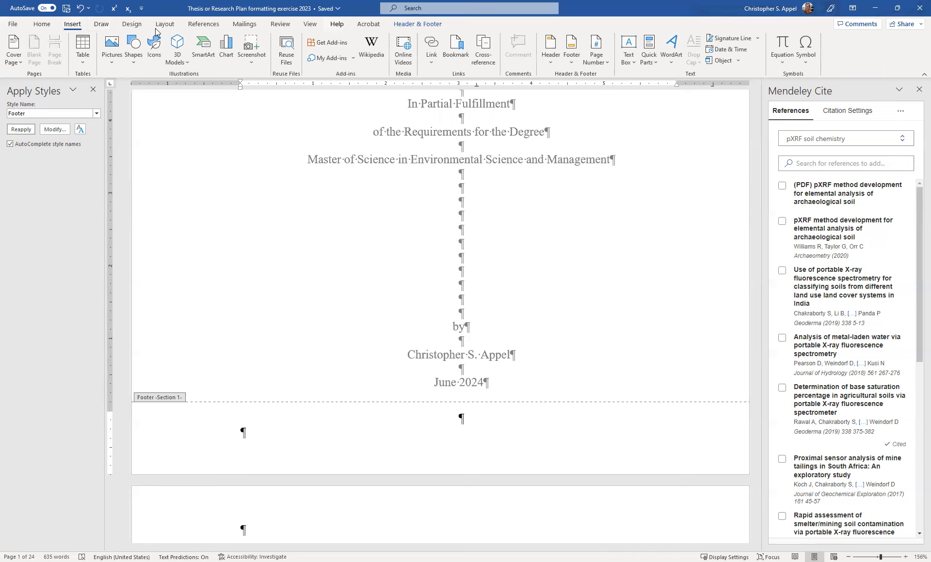
left_click(607, 69)
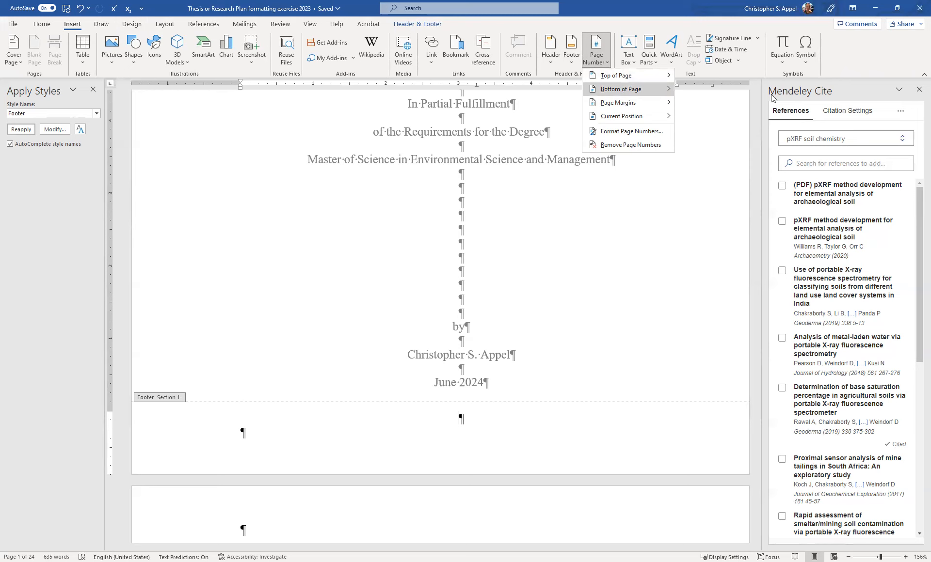
mouse_move(620, 92)
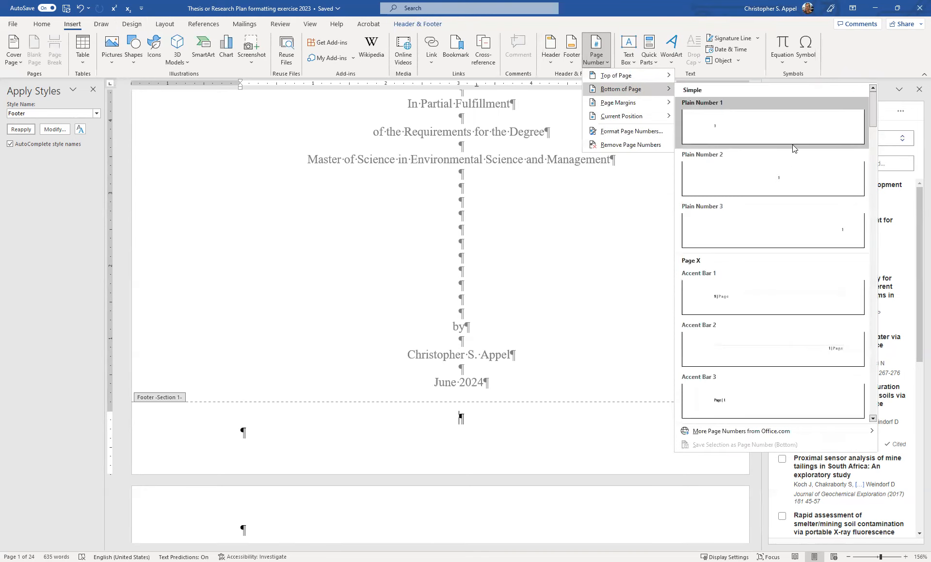
left_click(792, 181)
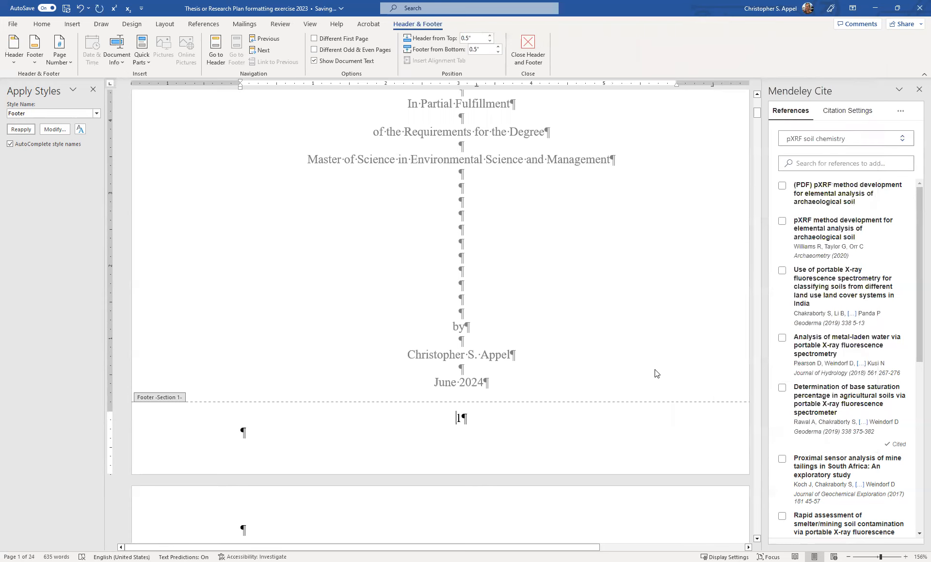
Check the footer page numbers from the title page through the preliminary pages to the CHAPTER 1A section
scroll(652, 372, "down", 3)
scroll(652, 372, "down", 15)
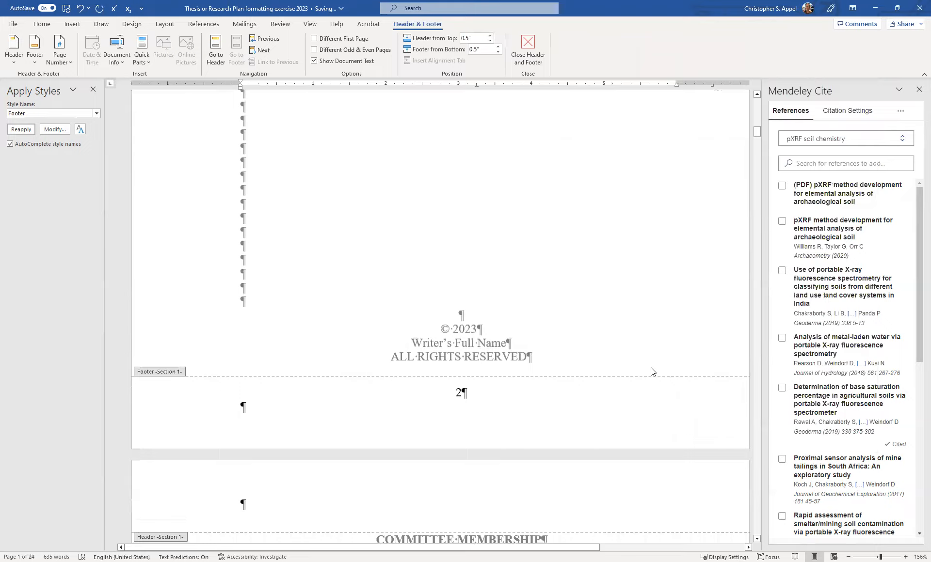
scroll(652, 372, "down", 15)
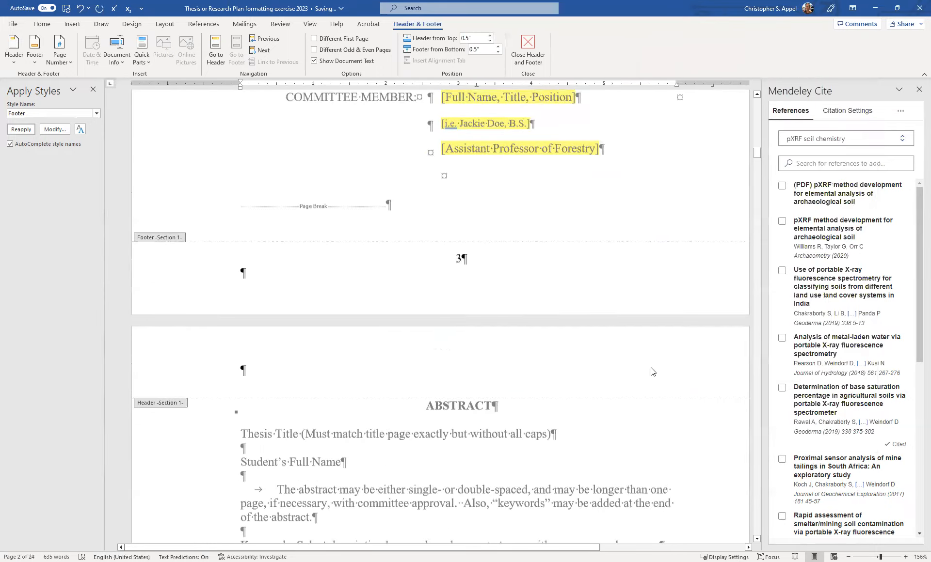
scroll(652, 372, "down", 15)
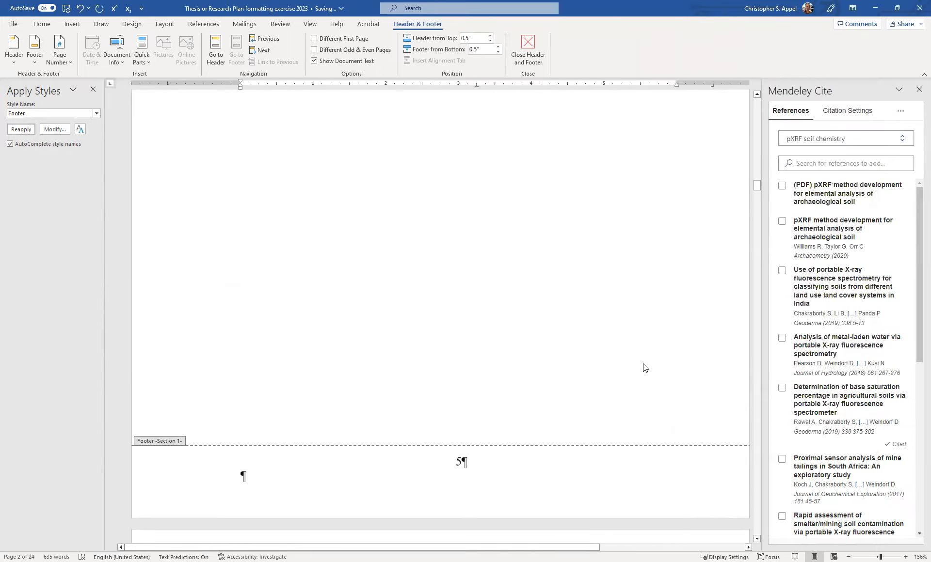
scroll(689, 335, "down", 5)
left_click_drag(757, 200, 749, 298)
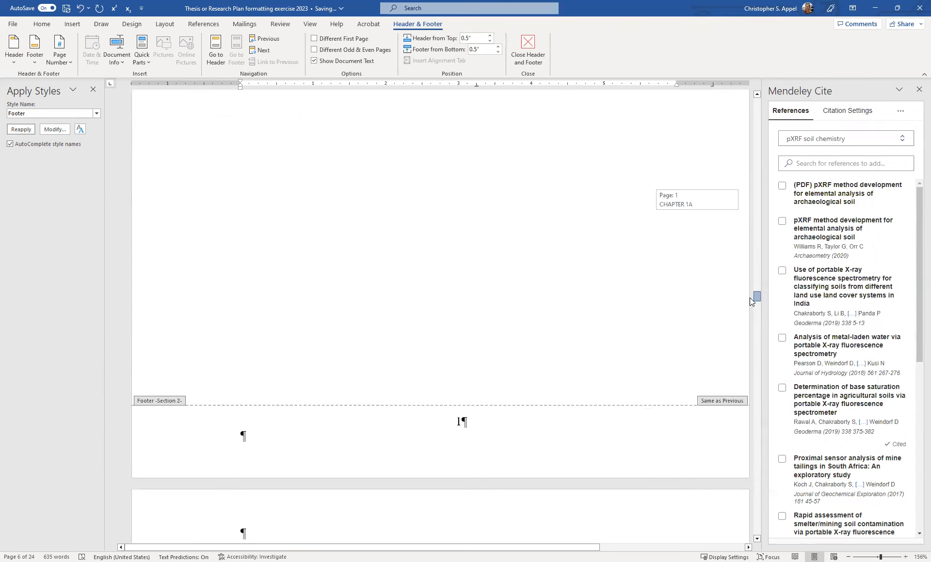
mouse_move(749, 297)
left_mouse_down()
mouse_move(750, 285)
mouse_move(756, 300)
left_mouse_up()
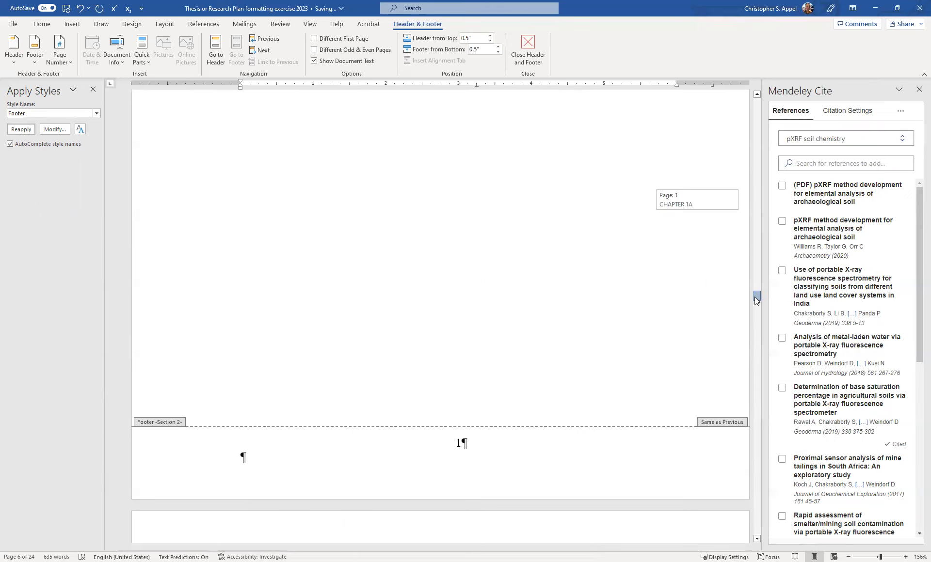
Give the first section a different first-page footer, so the title page carries no page number
left_click_drag(756, 300, 752, 119)
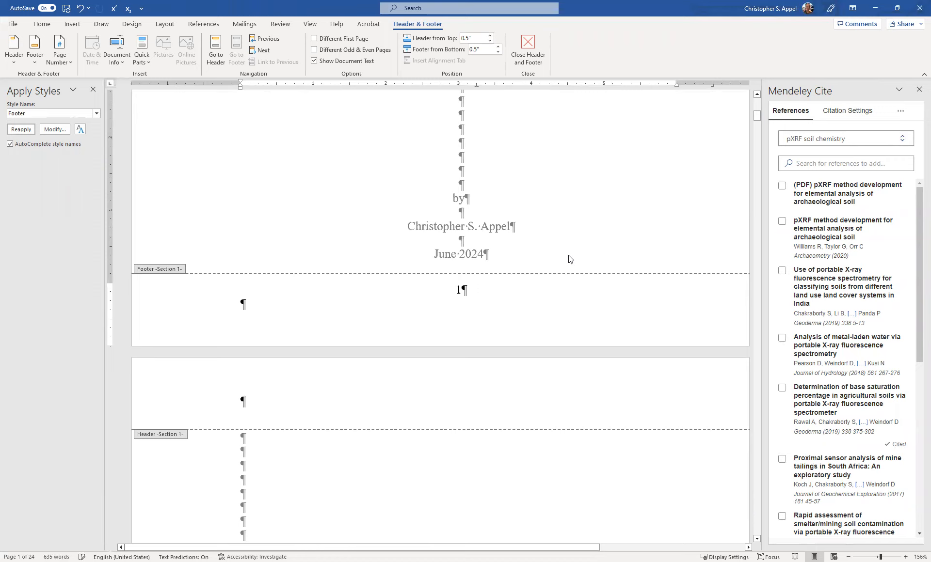
left_click(474, 292)
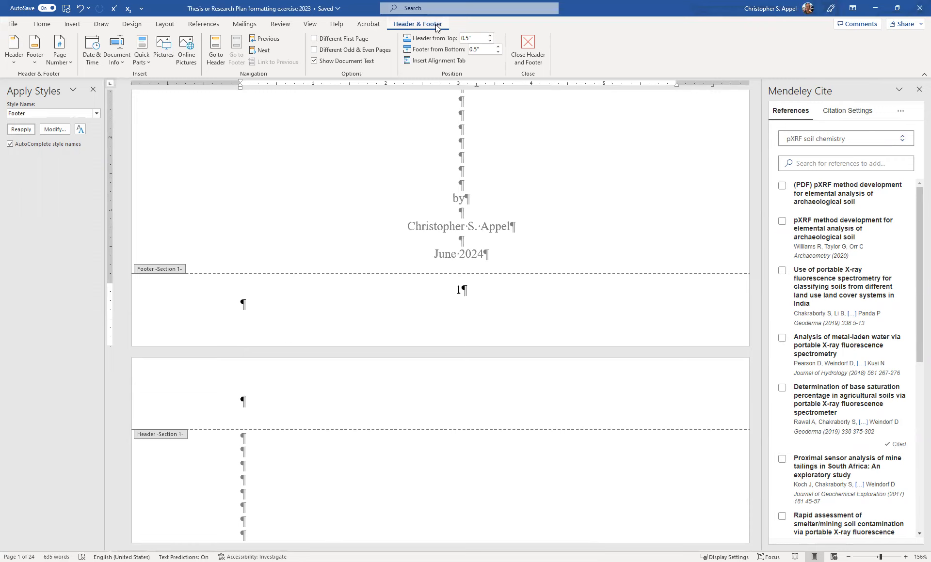
left_click(315, 39)
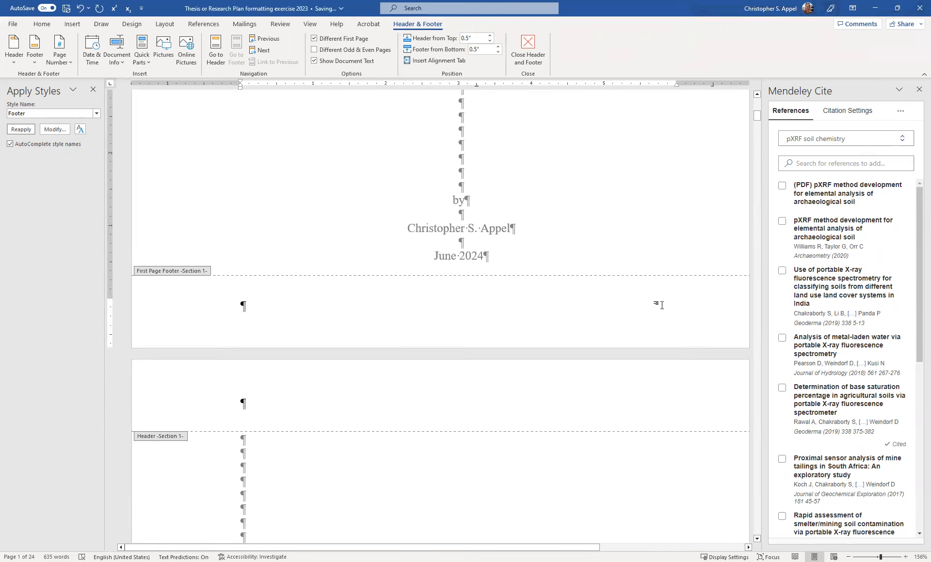
Set the Section 1 page number format to lowercase Roman numerals (i, ii, iii, …), starting at i
scroll(654, 300, "down", 15)
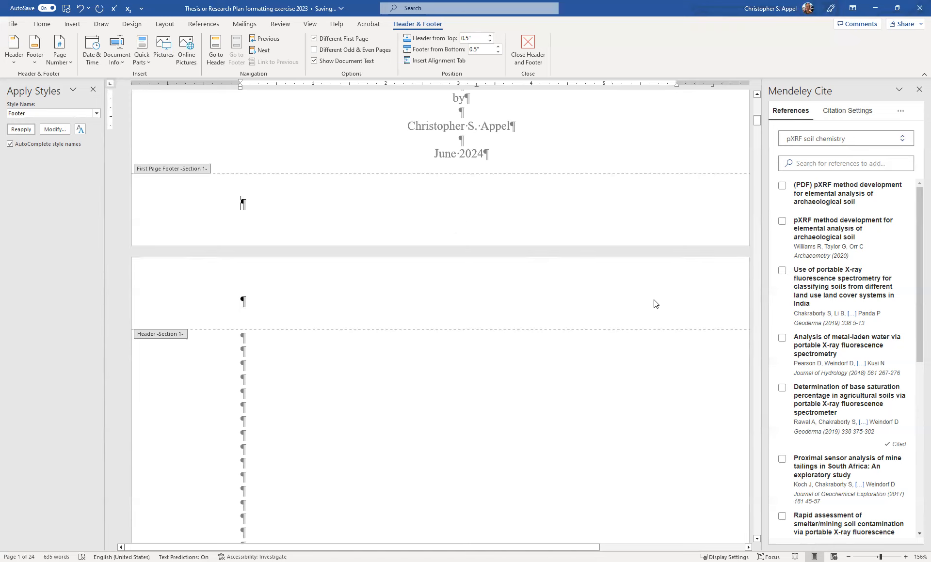
left_click(457, 339)
double_click(464, 339)
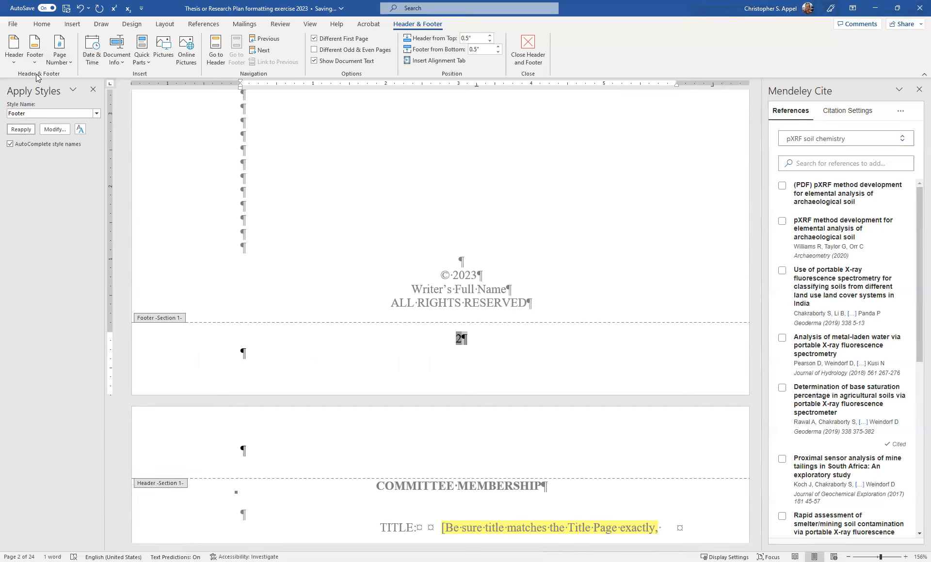
left_click(70, 67)
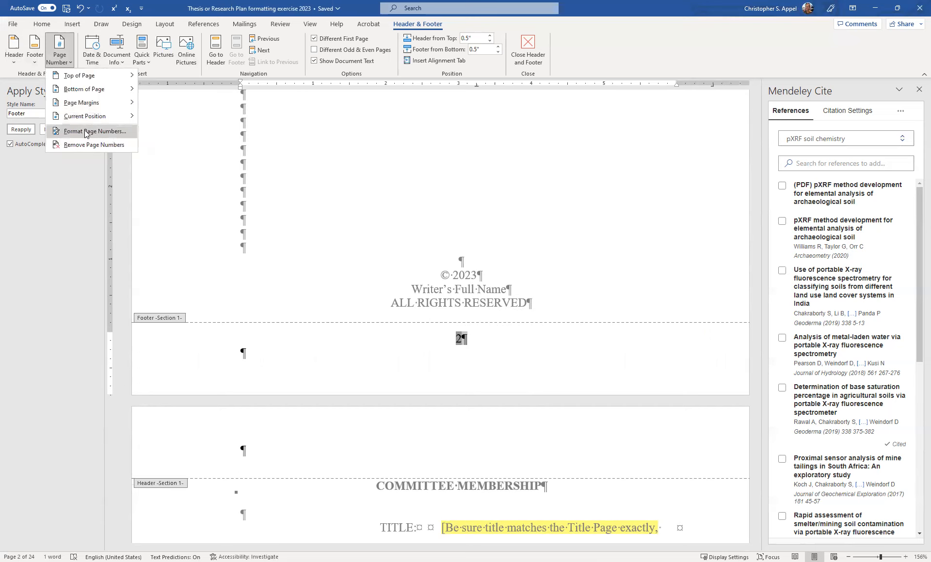
left_click(85, 131)
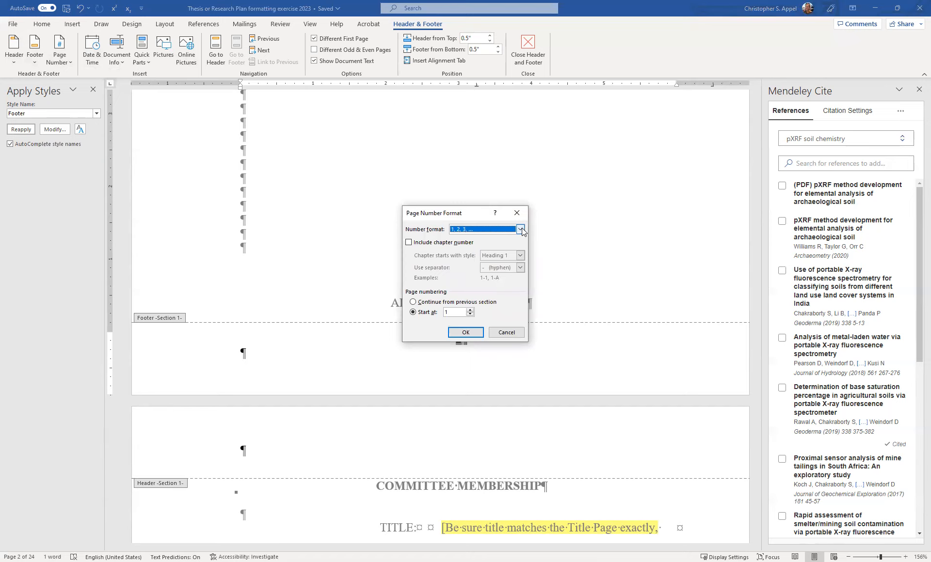
left_click(520, 229)
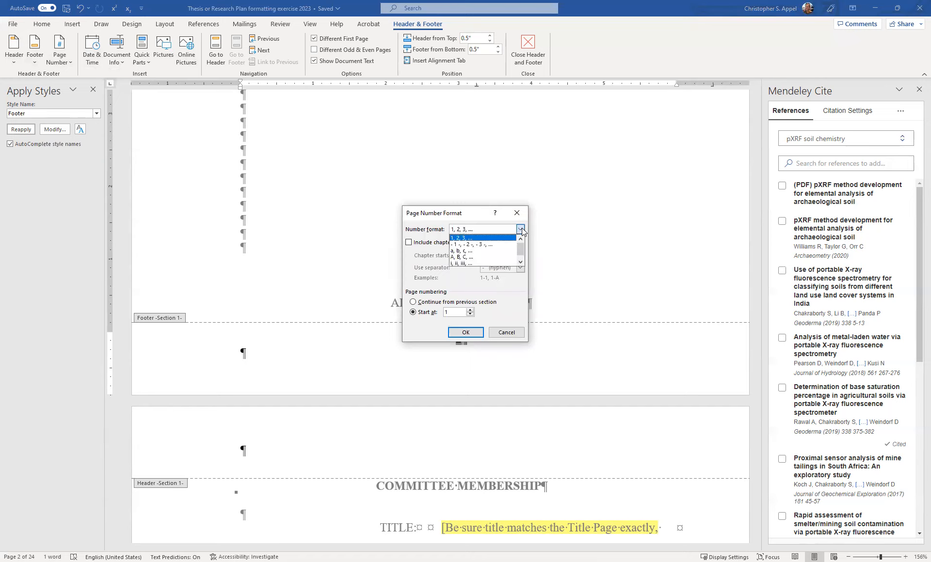
left_click(491, 266)
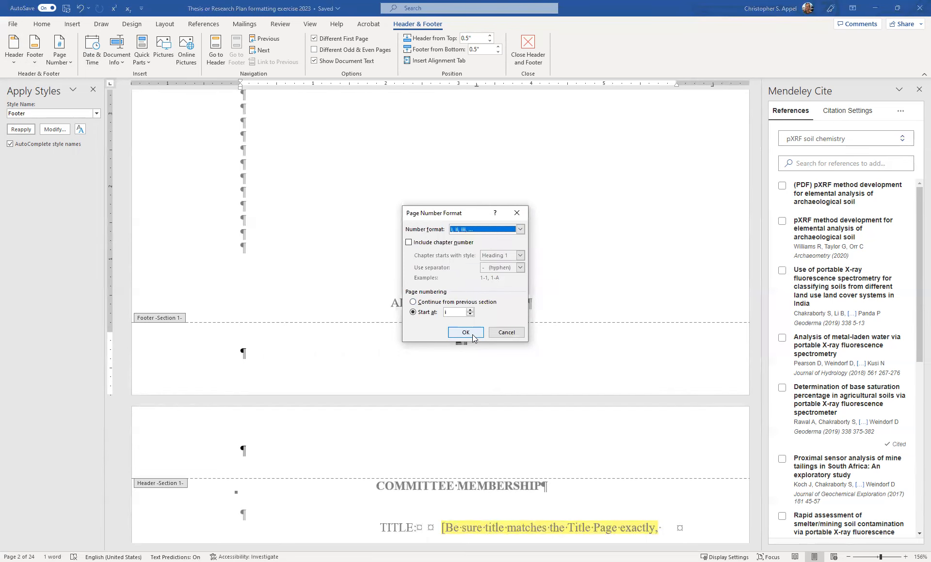
left_click(473, 338)
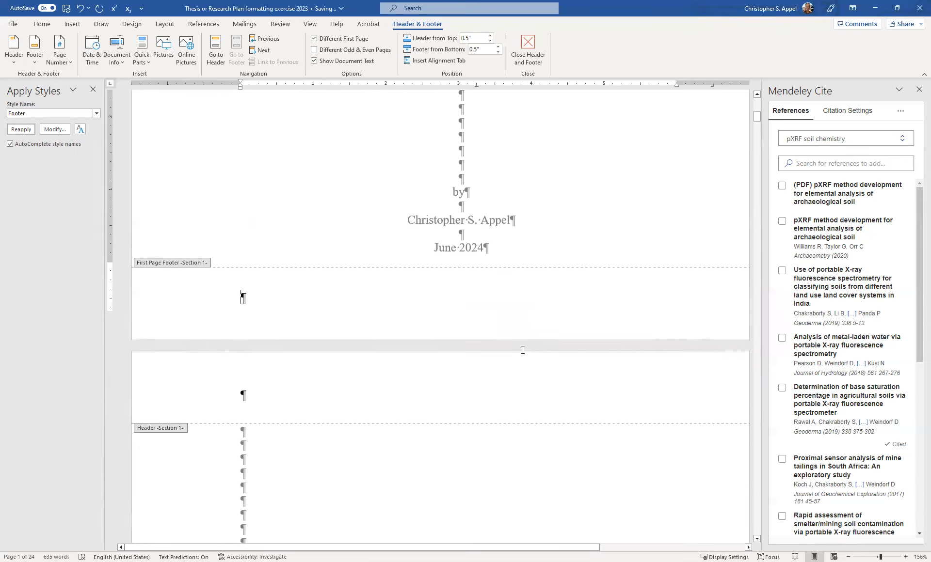
Check the preliminary pages' Roman numerals and inspect the CHAPTER 1A footer's page number and its link to the previous section
scroll(522, 340, "down", 20)
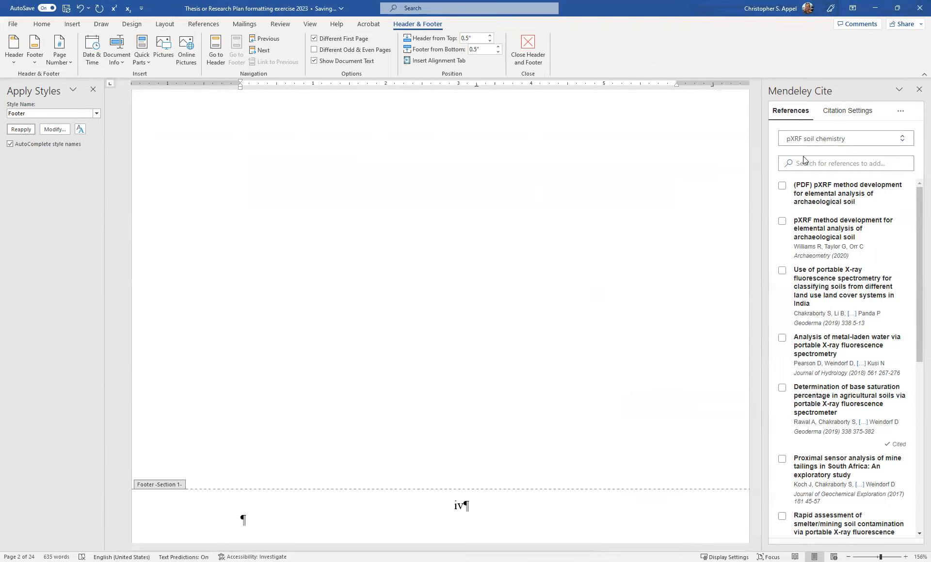
left_click_drag(759, 164, 757, 295)
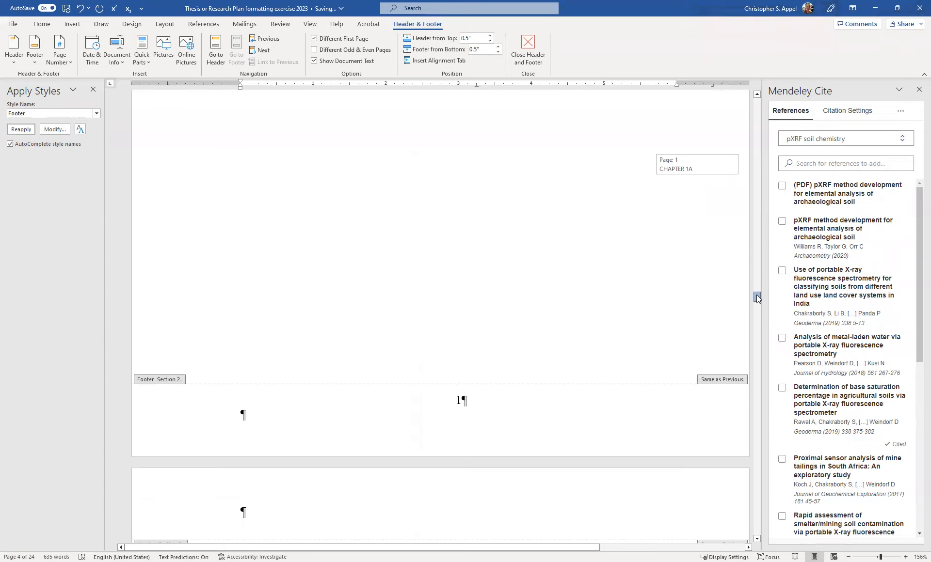
mouse_move(757, 295)
left_mouse_down()
mouse_move(753, 286)
mouse_move(759, 296)
left_mouse_up()
left_click(461, 358)
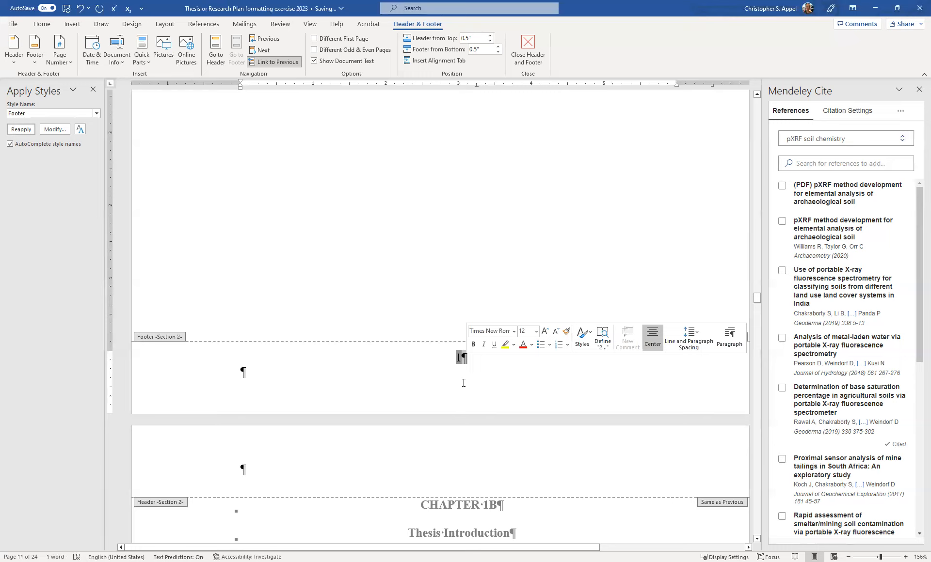
left_click(273, 62)
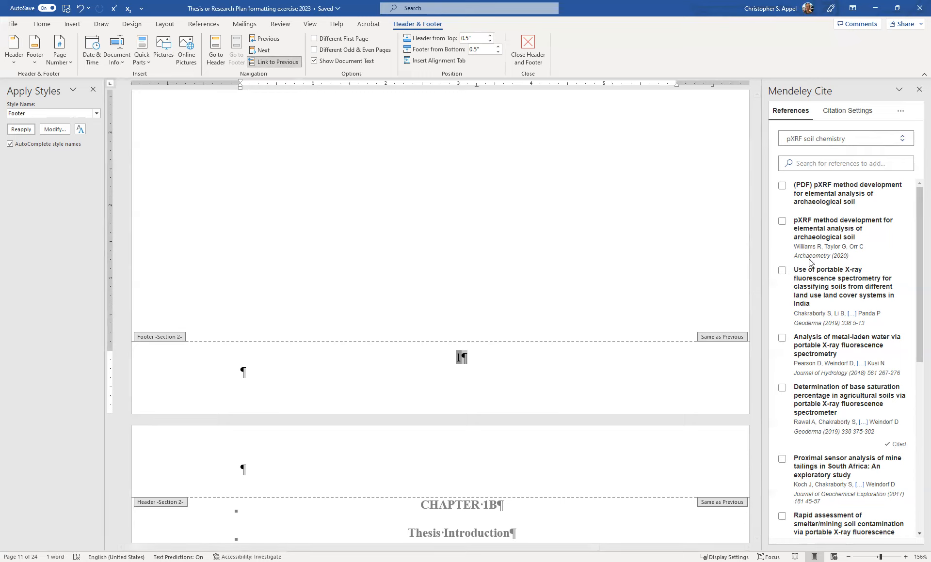
Examine the footer page numbers from the end of the document back to the transition between Sections 2 and 3
left_click_drag(758, 296, 743, 493)
scroll(587, 444, "up", 6)
scroll(587, 444, "up", 15)
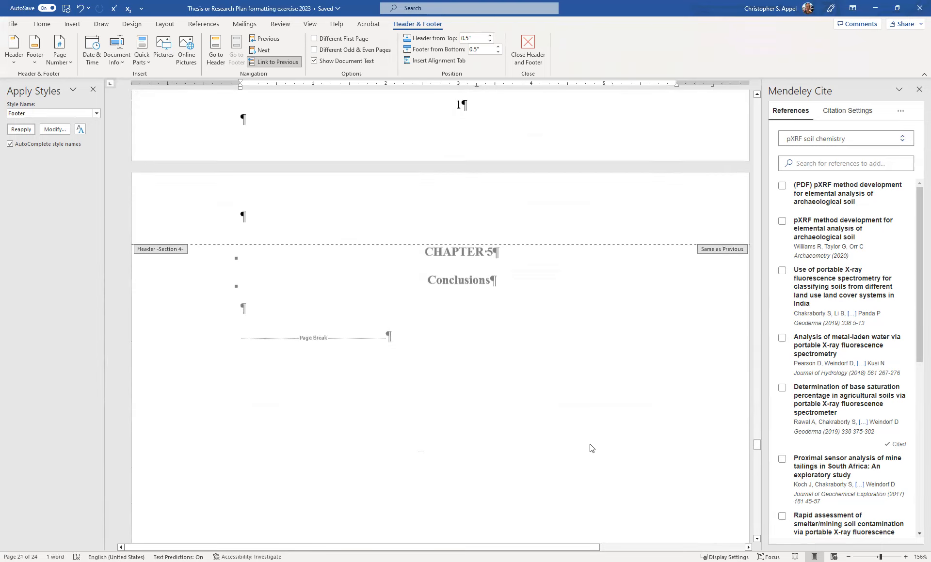
scroll(591, 447, "up", 12)
scroll(591, 447, "up", 12)
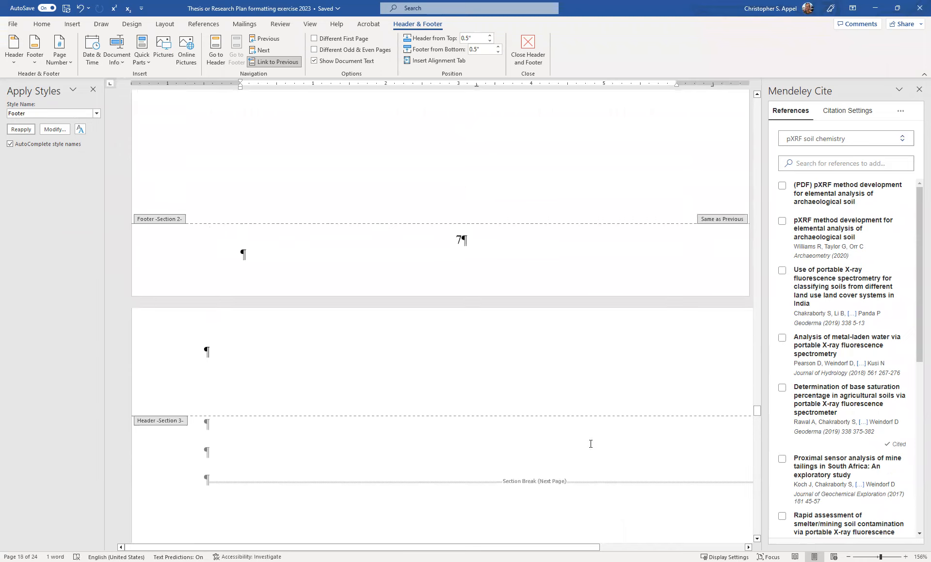
scroll(591, 444, "up", 1)
scroll(590, 444, "down", 9)
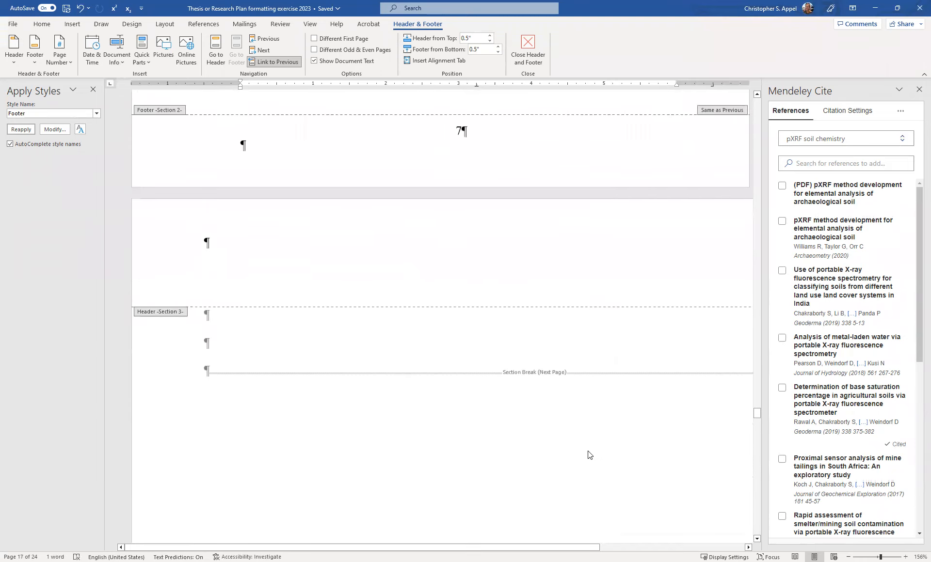
scroll(588, 454, "down", 12)
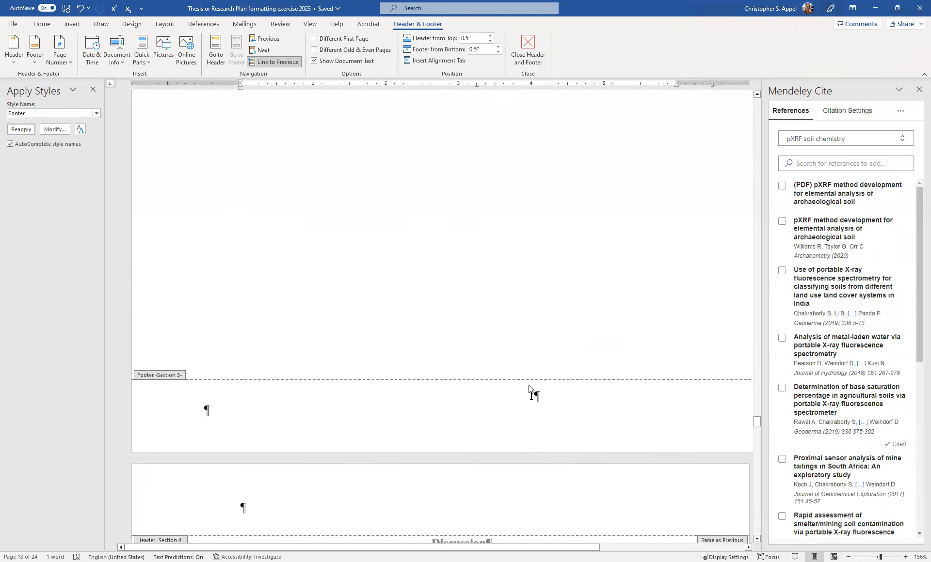
Unlink the Section 3 footer from the previous section and connect it again, replacing its own content
left_click(532, 401)
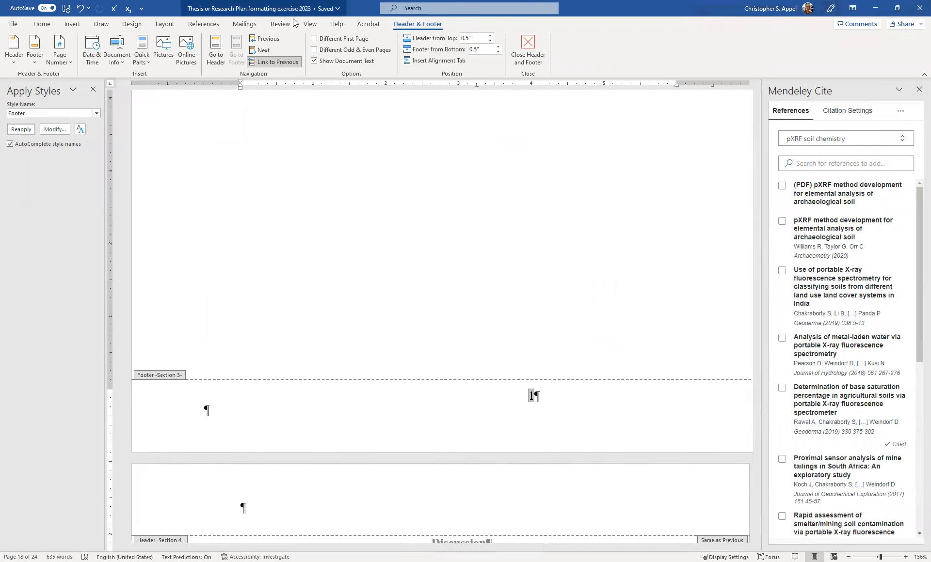
left_click(285, 61)
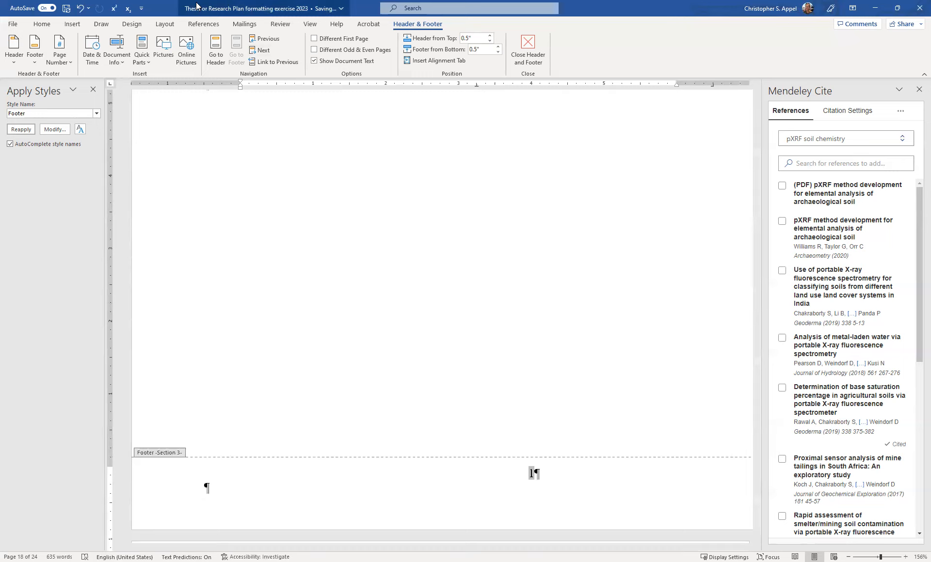
left_click(277, 63)
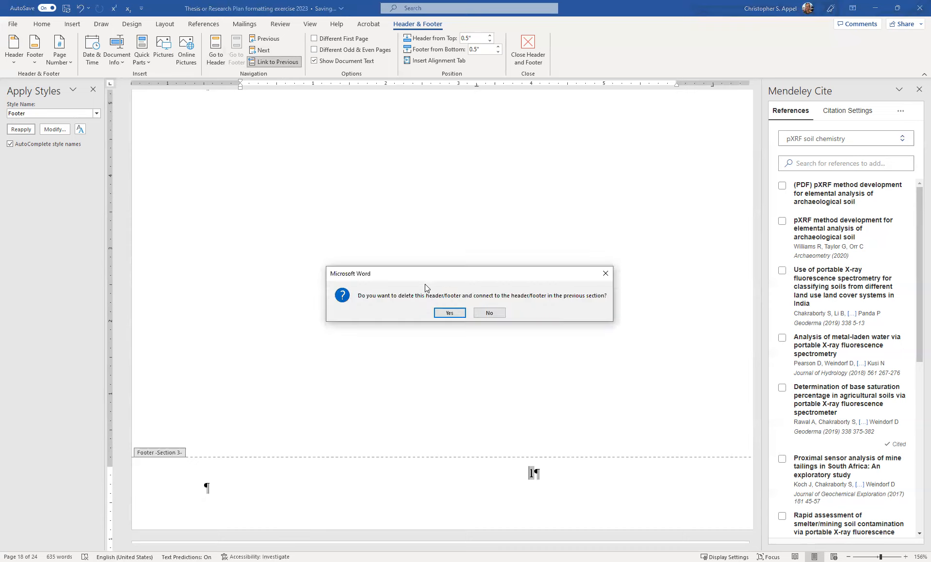
left_click(450, 313)
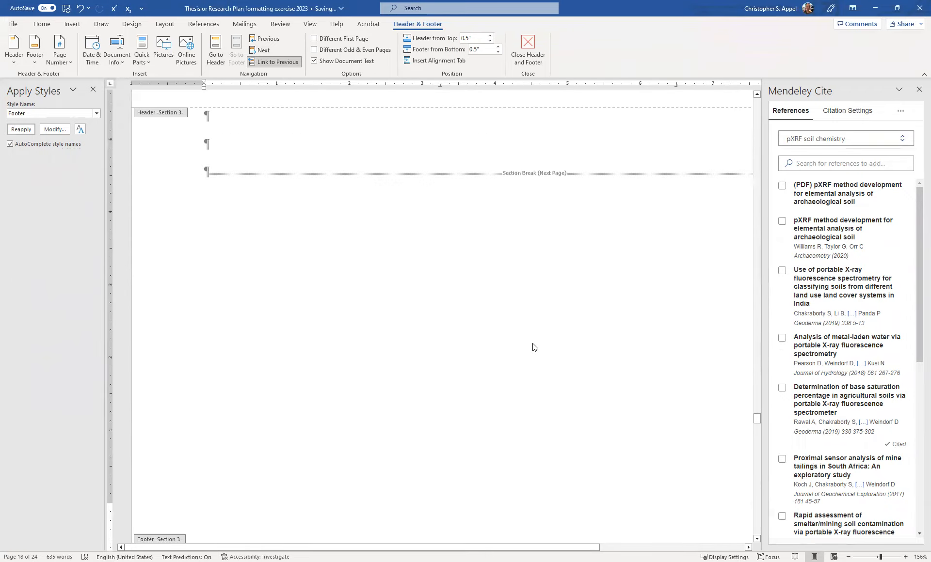
Set the Section 3 page numbering to continue from the previous section
scroll(534, 348, "down", 3)
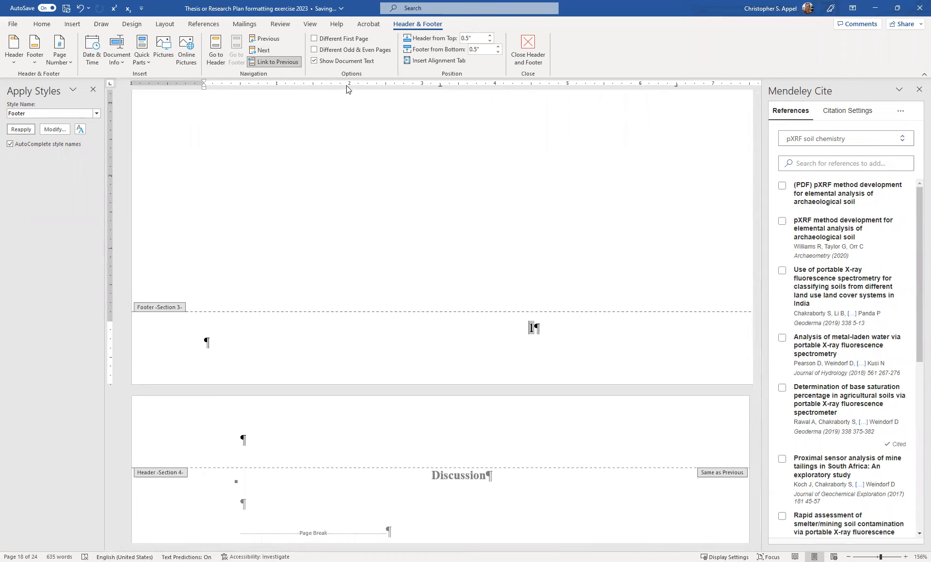
left_click(67, 65)
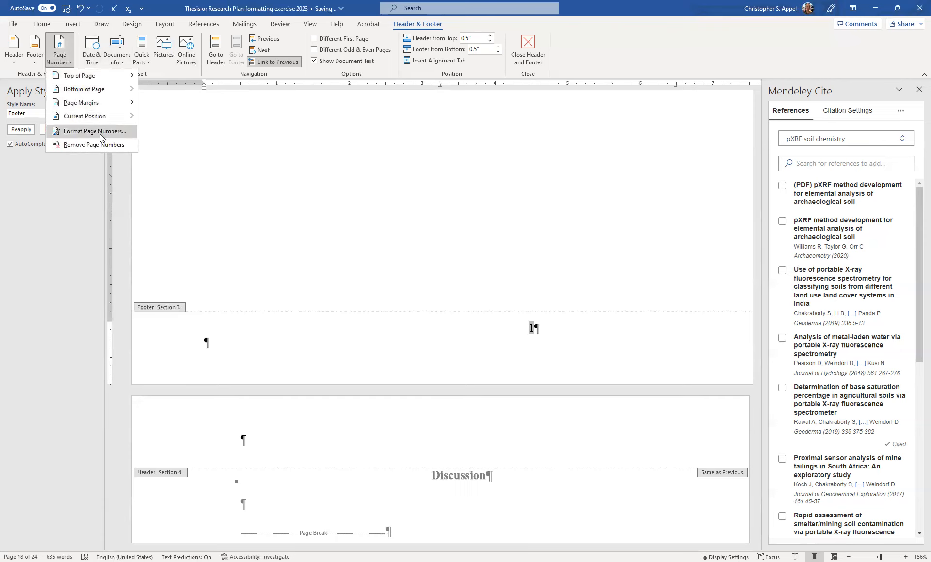
left_click(100, 131)
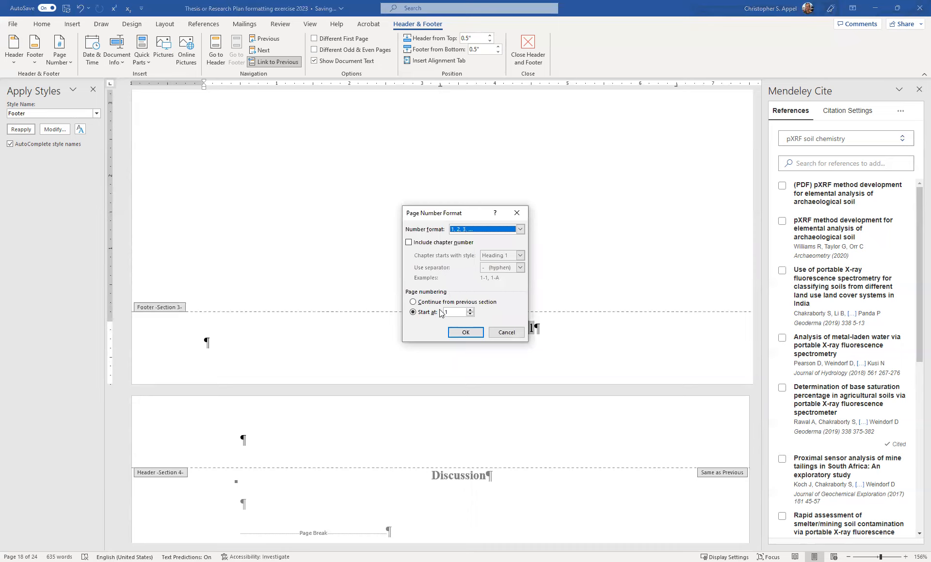
left_click(414, 302)
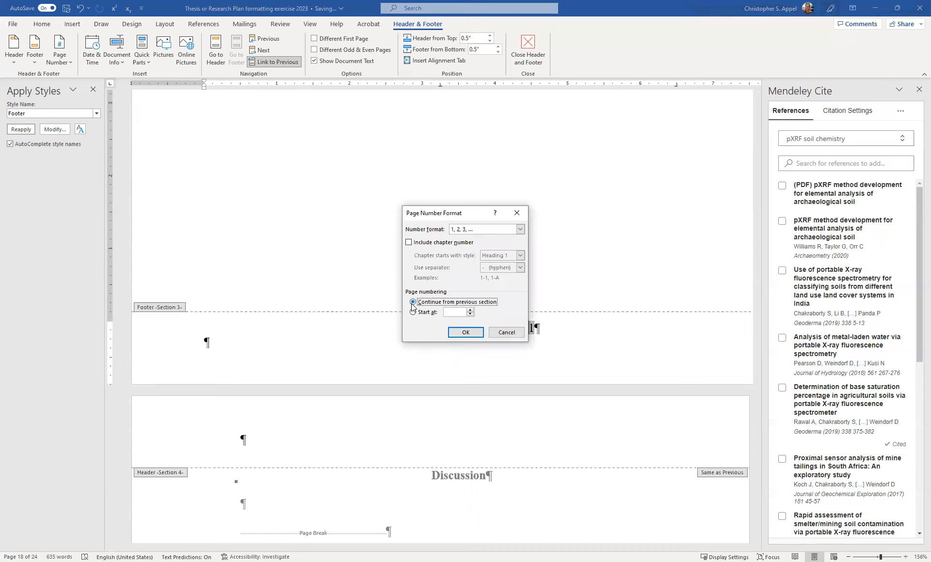
left_click(465, 333)
Set the Section 4 page numbering, on the page before CHAPTER 5, to continue from the previous section
scroll(594, 277, "down", 10)
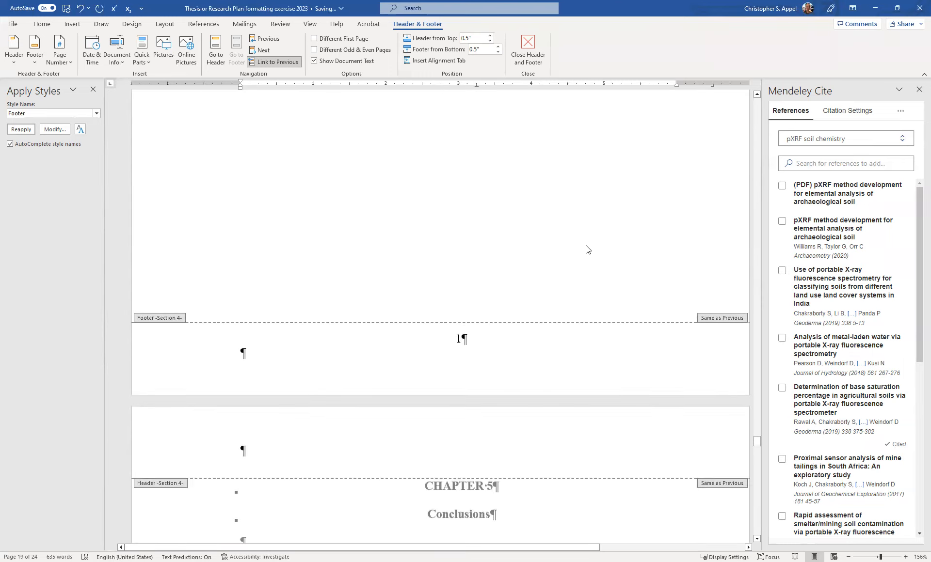
scroll(587, 250, "down", 10)
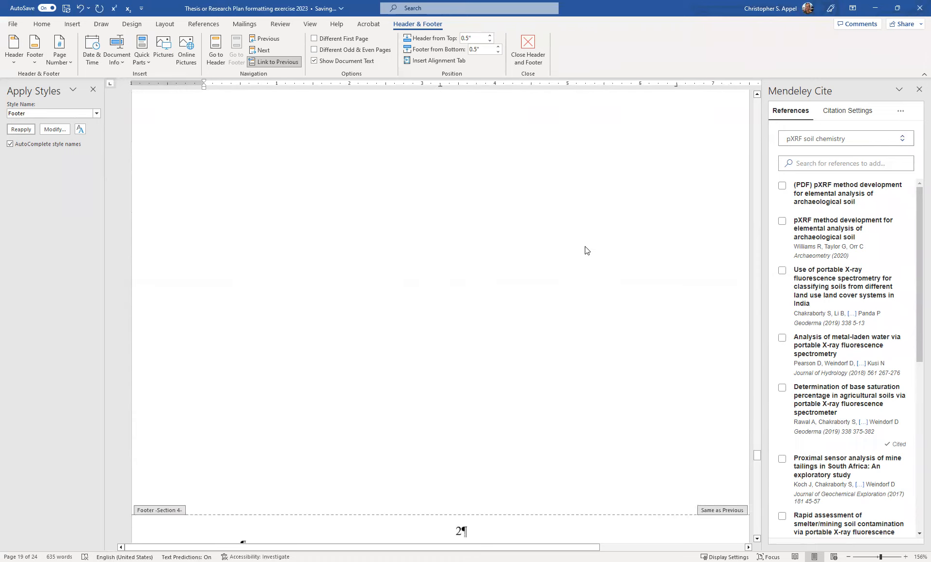
scroll(586, 250, "up", 10)
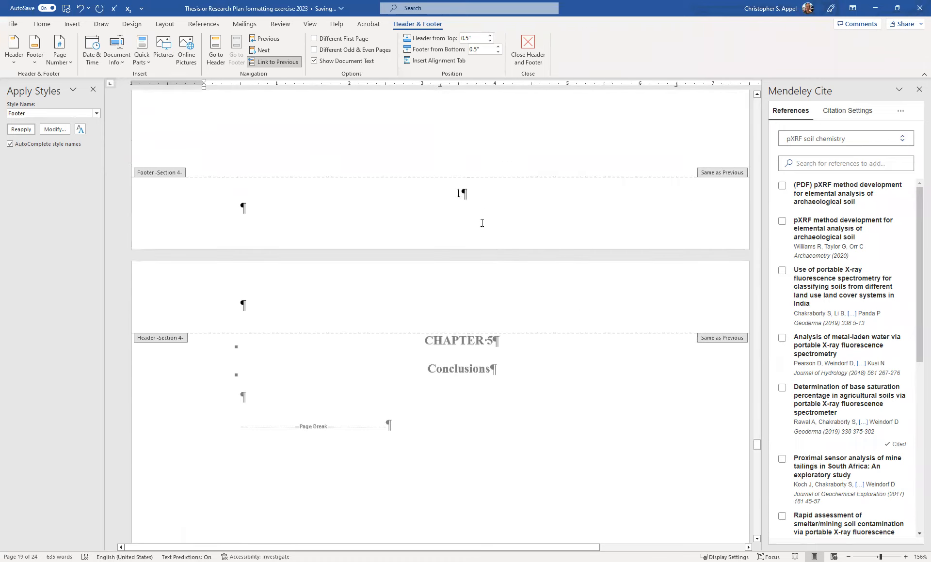
left_click_drag(454, 194, 470, 196)
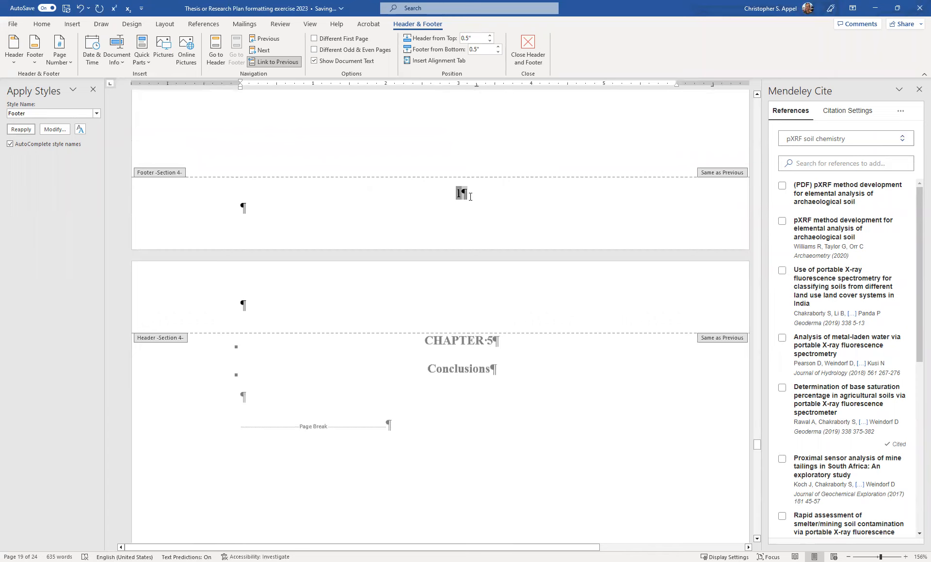
left_click(62, 67)
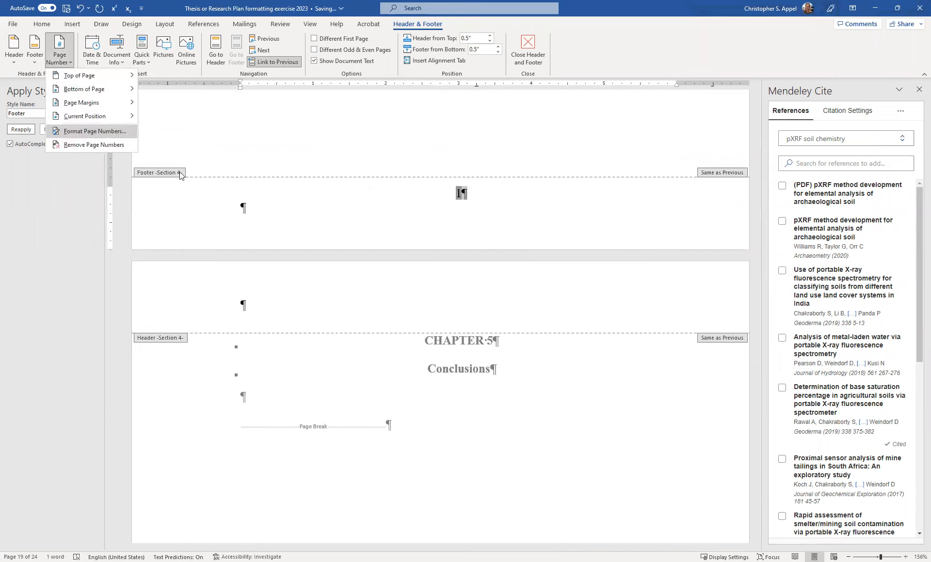
key("Return")
left_click(418, 302)
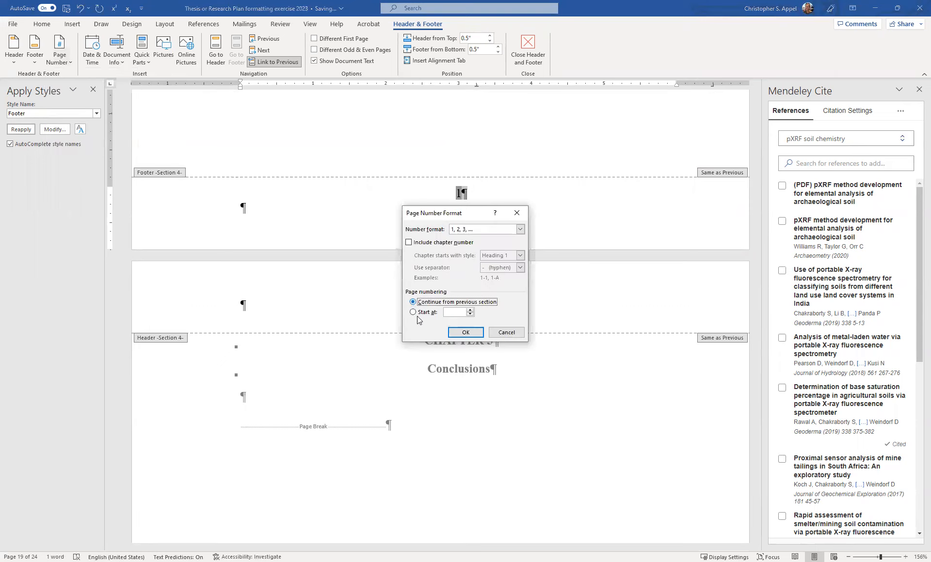
left_click(464, 333)
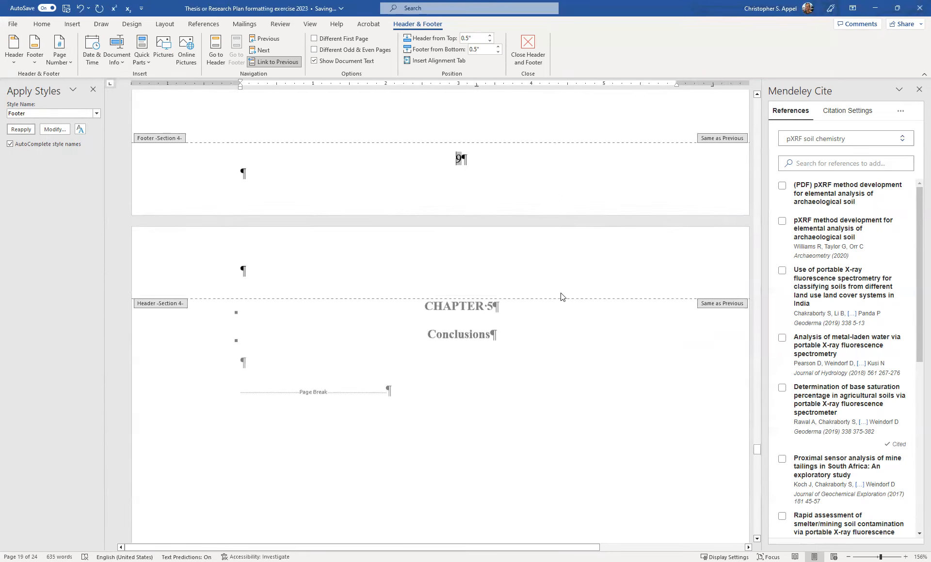
Review the footer numbering through the TIMETABLE page, and from the title page to the COMMITTEE MEMBERSHIP page
scroll(561, 277, "down", 20)
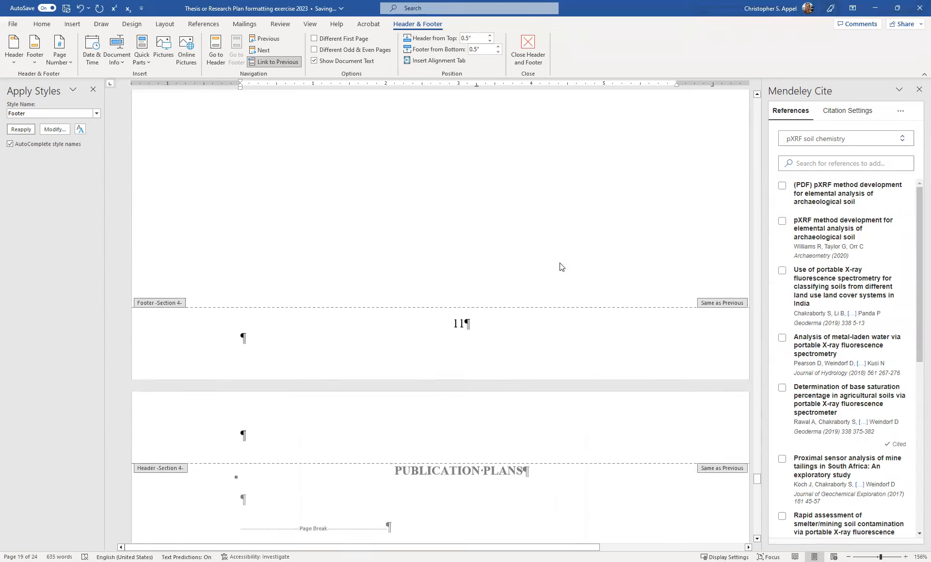
scroll(561, 267, "down", 15)
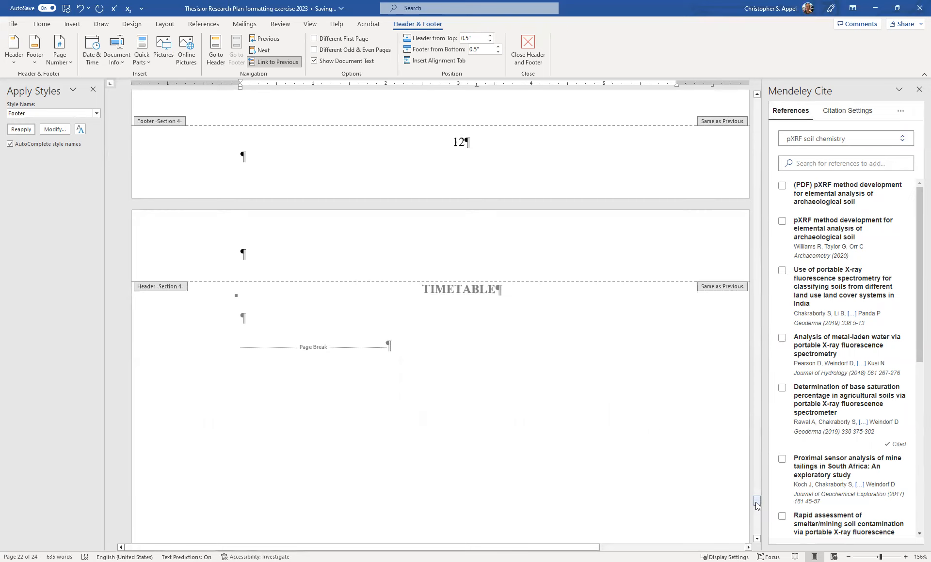
left_click_drag(755, 502, 798, 106)
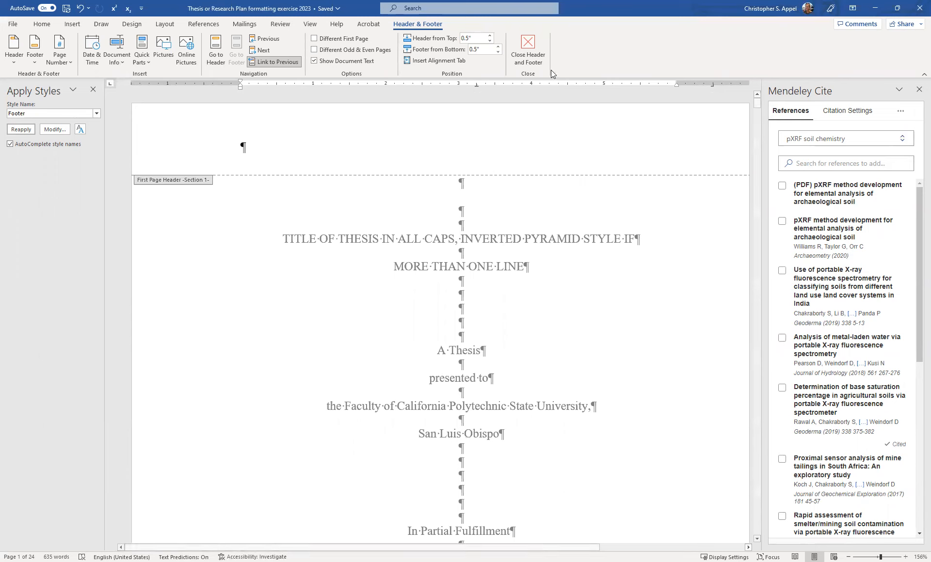
scroll(602, 192, "down", 10)
scroll(602, 192, "down", 15)
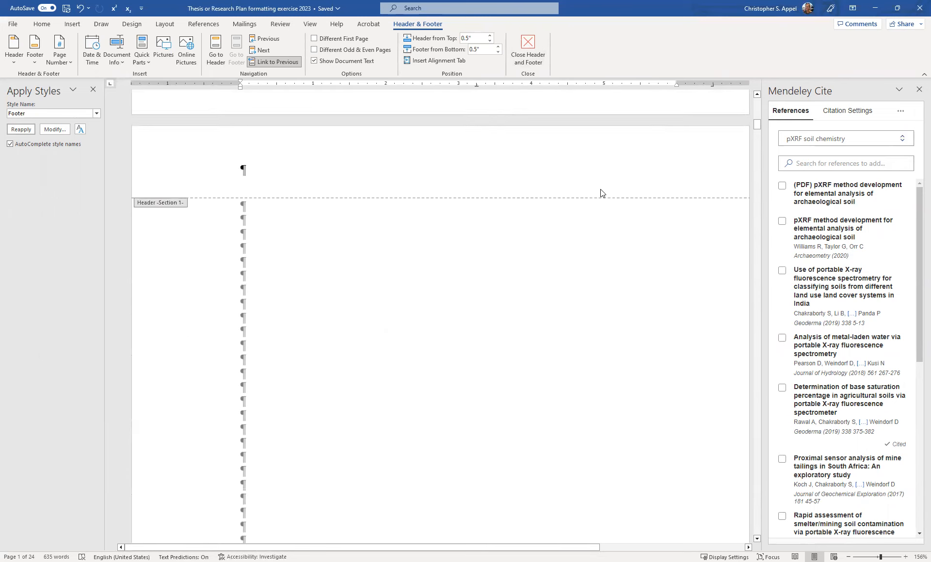
scroll(602, 192, "down", 8)
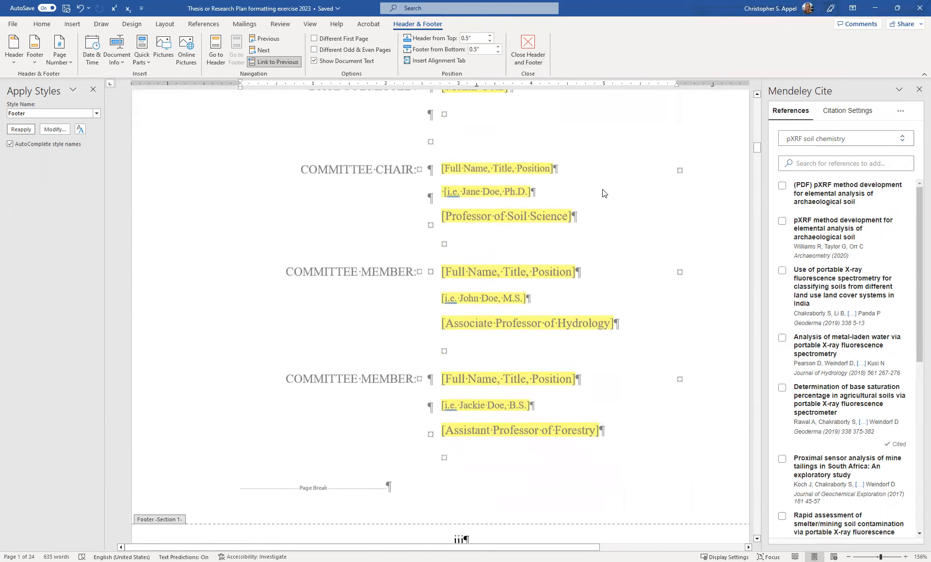
Leave footer editing and delete the placeholder outline under TABLE OF CONTENTS, from "Use Arabic numerals" through "2.1.1 Subsection"
left_click(530, 44)
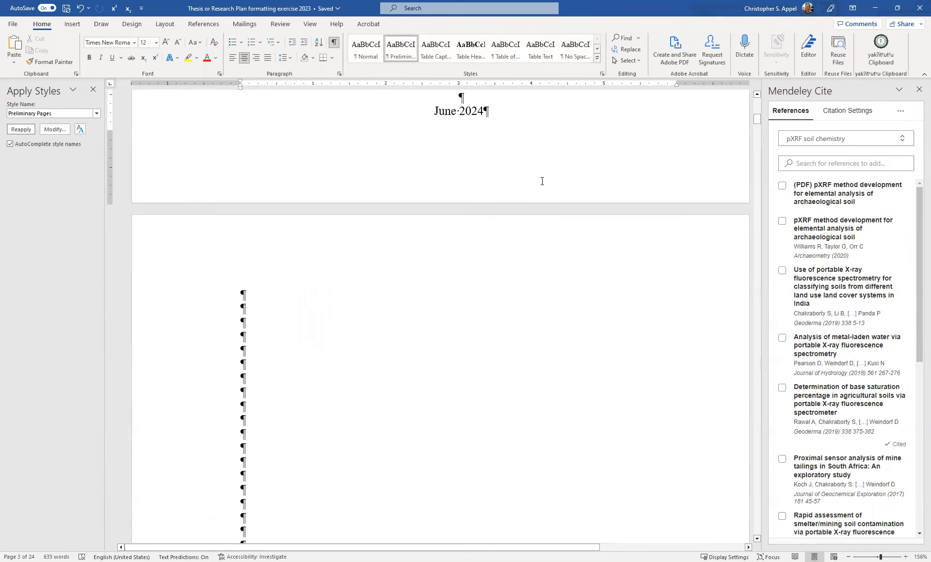
scroll(538, 189, "down", 10)
scroll(537, 189, "down", 20)
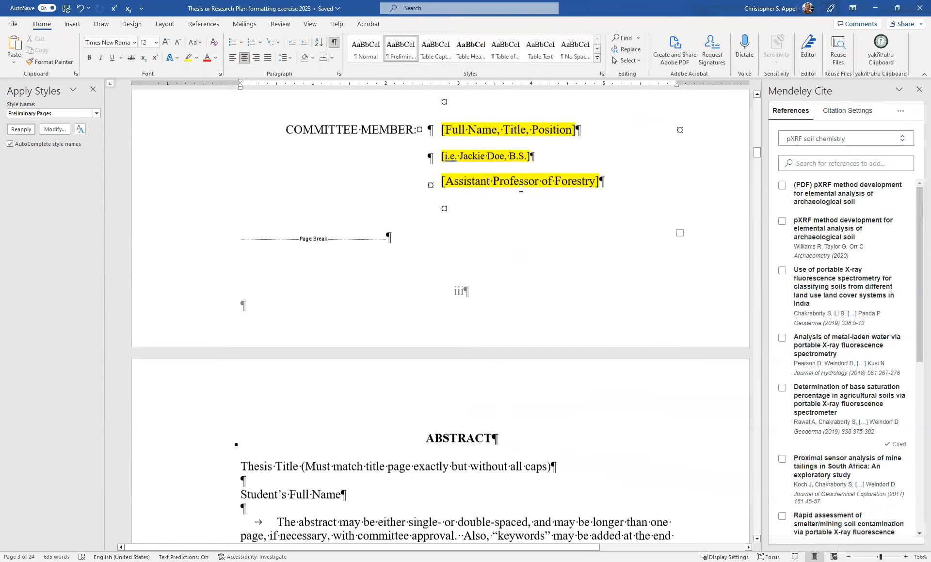
scroll(523, 186, "down", 20)
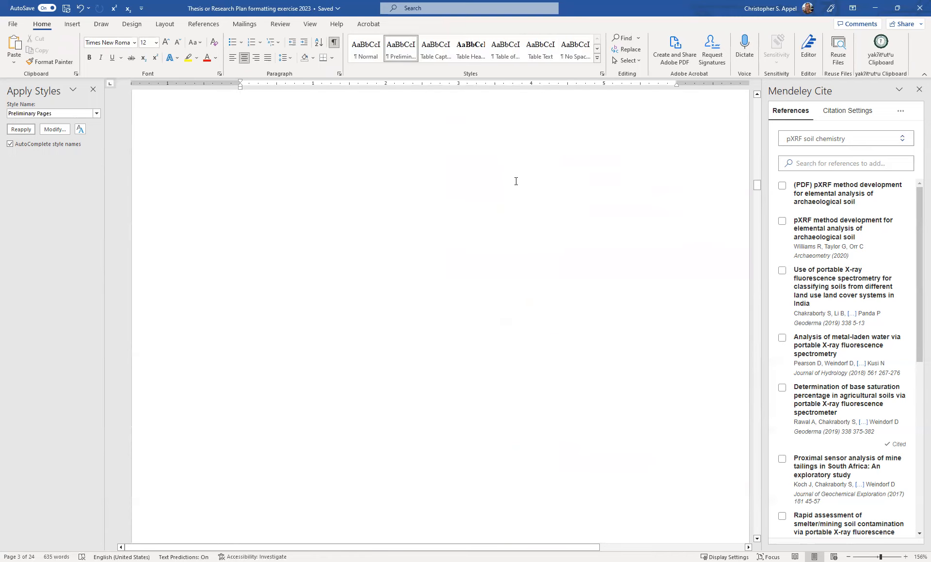
scroll(518, 186, "down", 2)
scroll(523, 189, "up", 2)
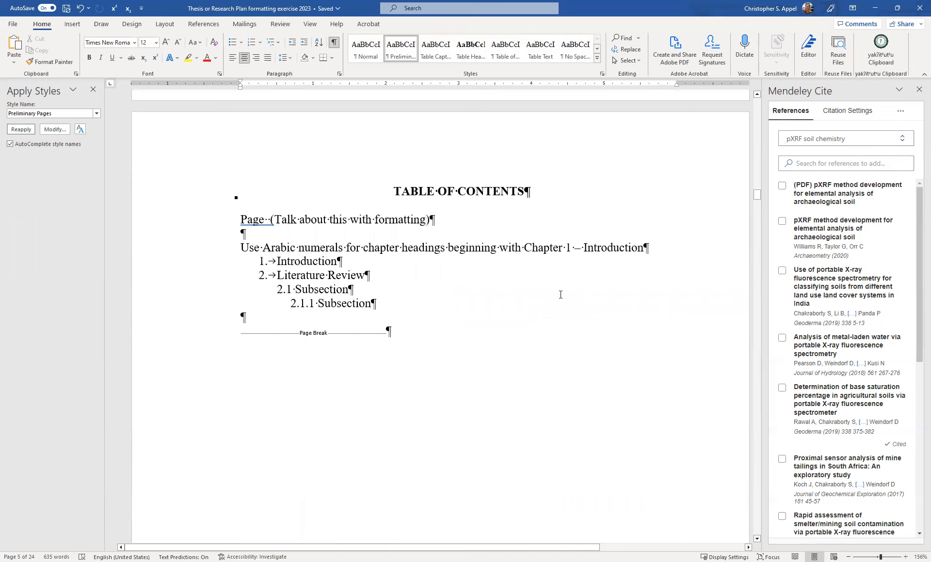
left_click(238, 255)
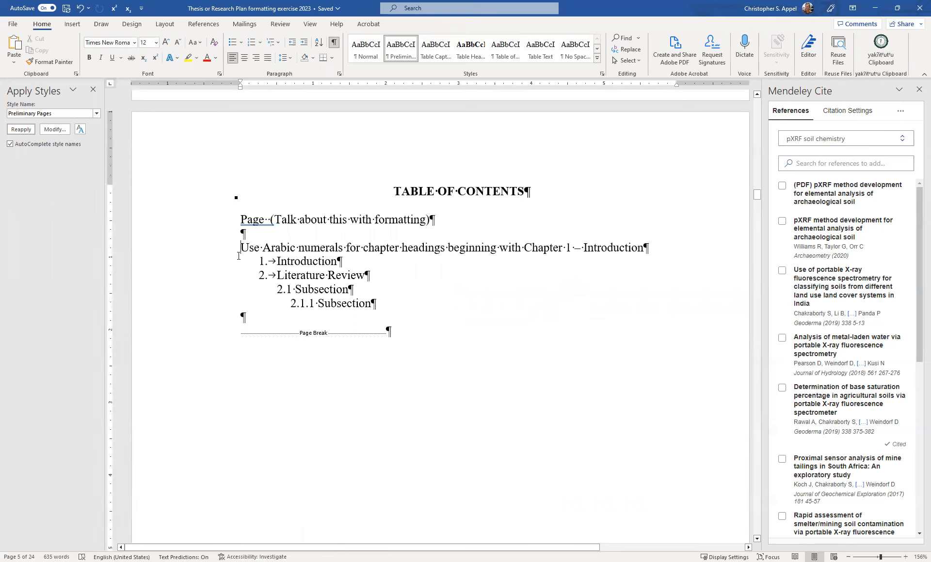
left_click_drag(239, 256, 420, 302)
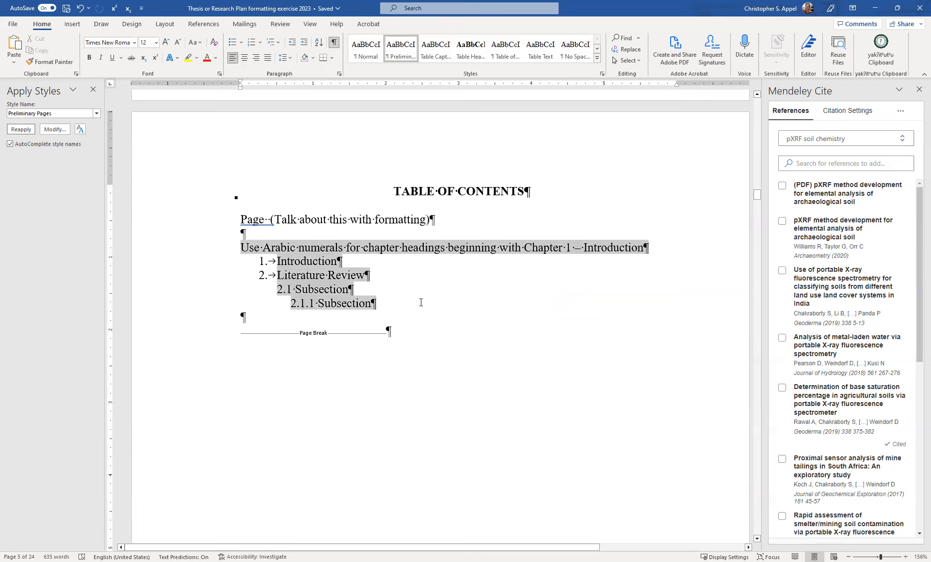
key("Delete")
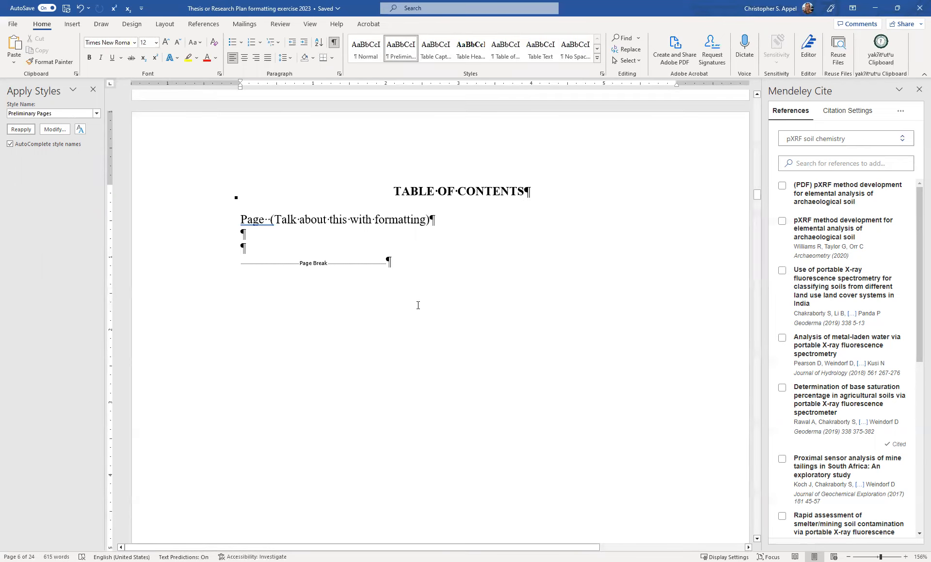
Examine the LIST OF TABLES and LIST OF FIGURES pages and the "Page" line under TABLE OF CONTENTS
scroll(427, 357, "down", 15)
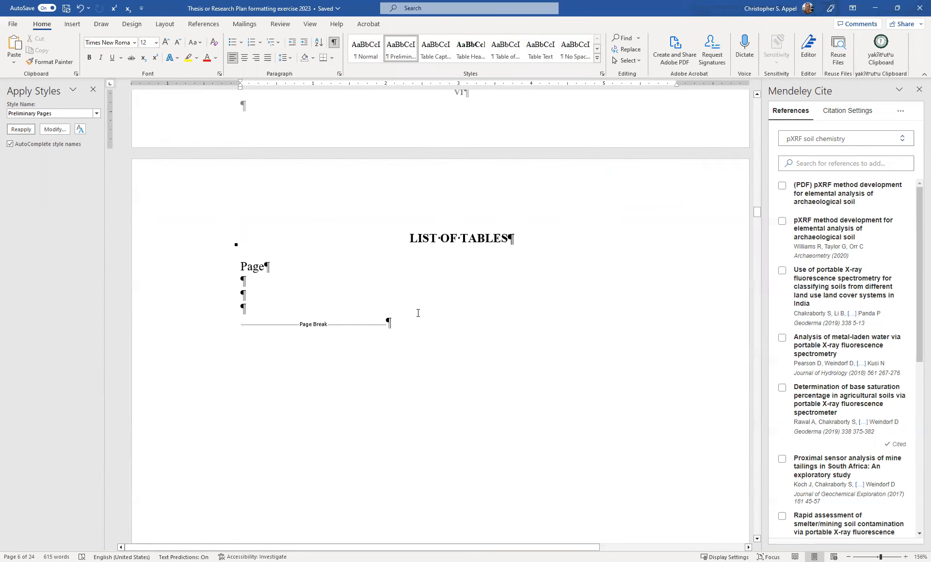
scroll(416, 310, "down", 15)
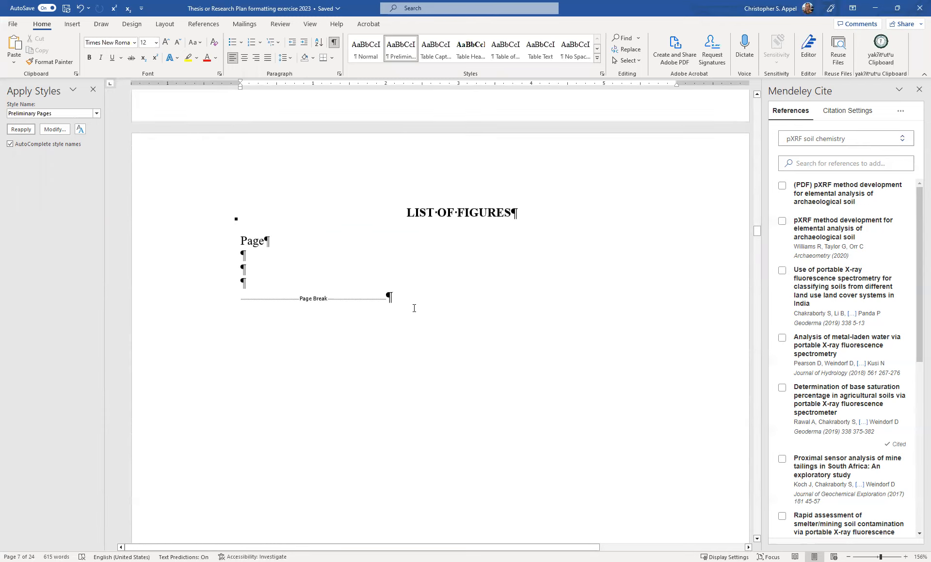
scroll(414, 309, "up", 15)
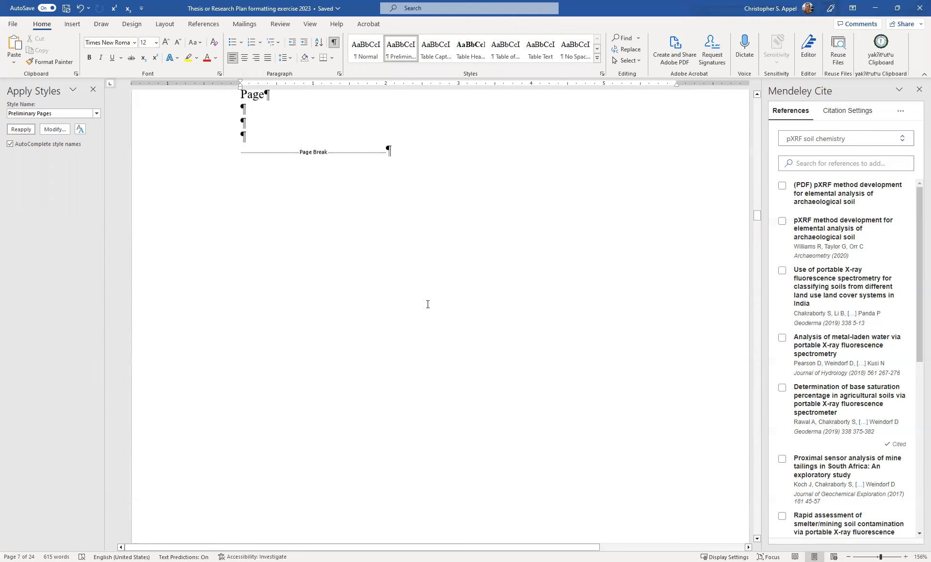
scroll(427, 304, "up", 1)
scroll(427, 305, "up", 15)
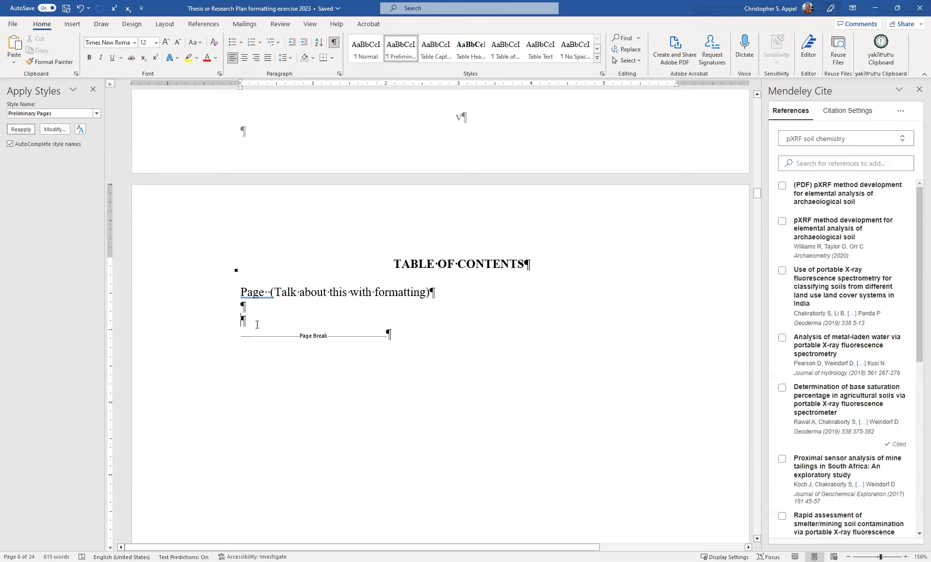
left_click_drag(275, 292, 239, 293)
left_click(246, 306)
left_click(258, 294)
left_click(253, 308)
Start a custom table of contents in the blank line under the TABLE OF CONTENTS heading and set it to show 5 levels
left_click(74, 26)
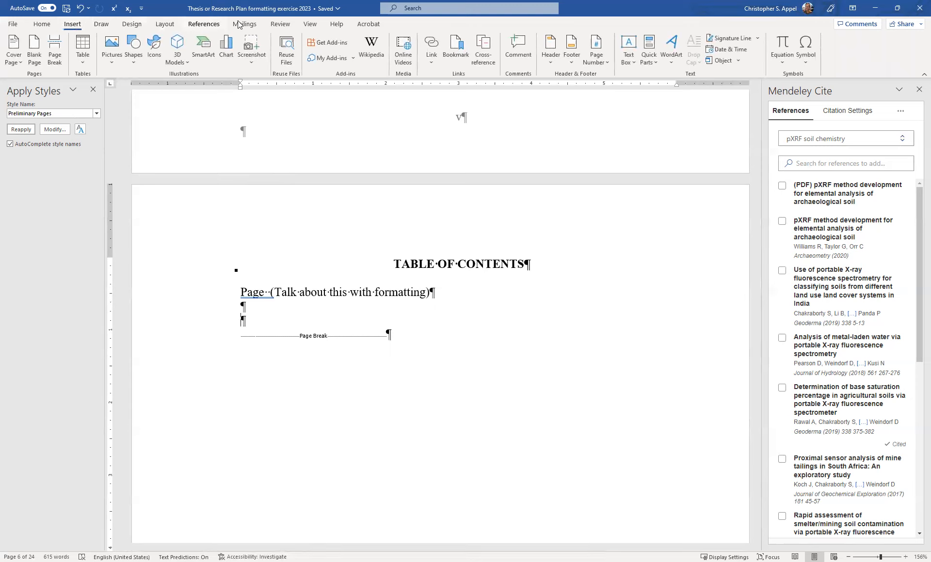
left_click(209, 28)
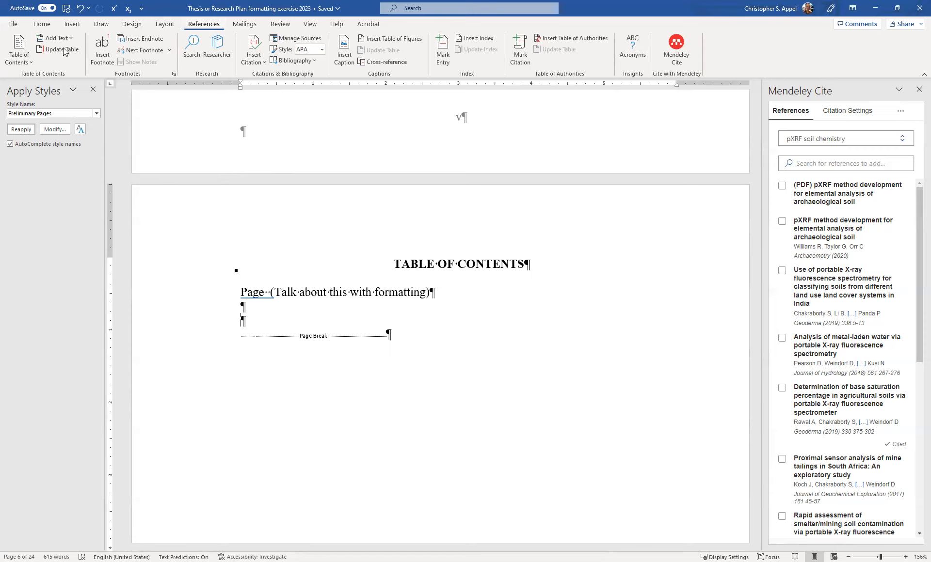
left_click(31, 63)
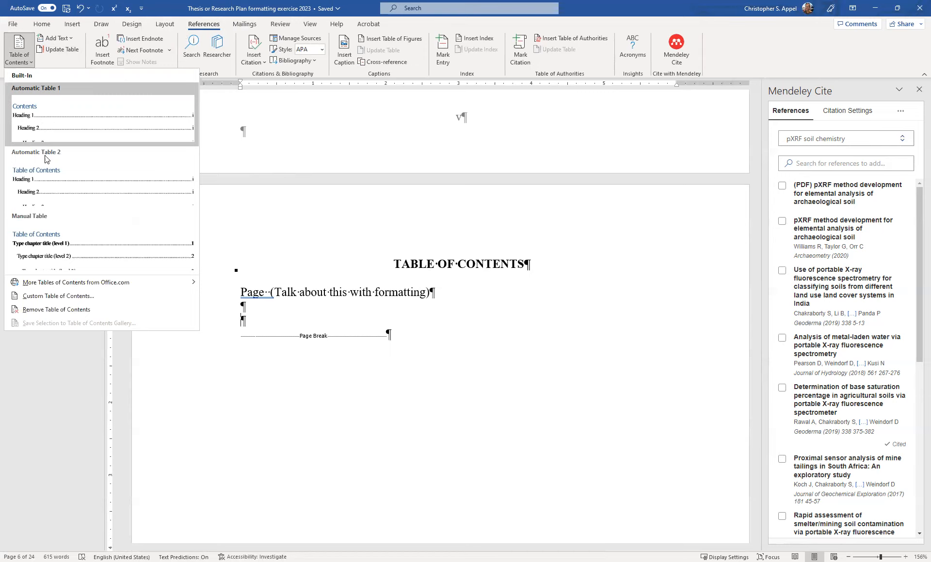
left_click(62, 298)
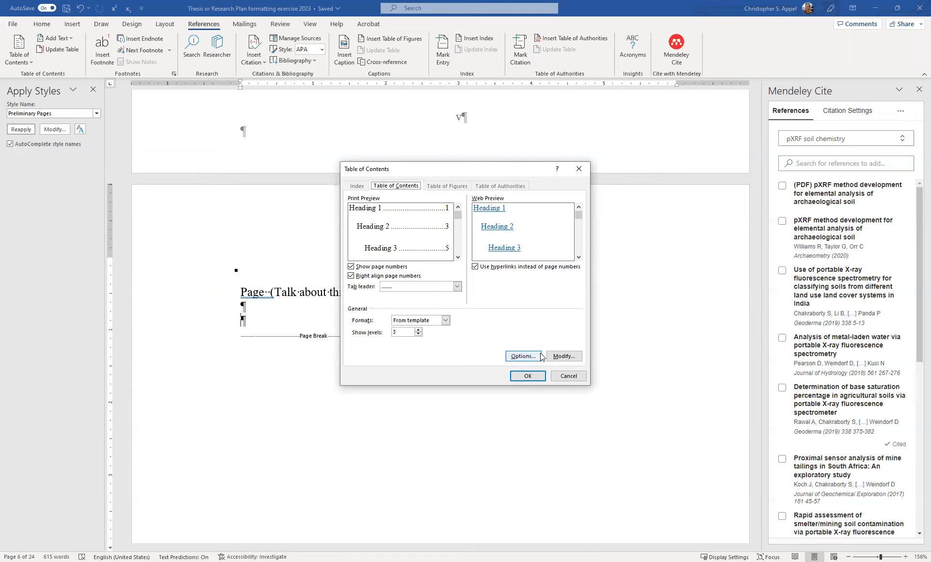
left_click(526, 356)
left_click_drag(546, 251, 548, 257)
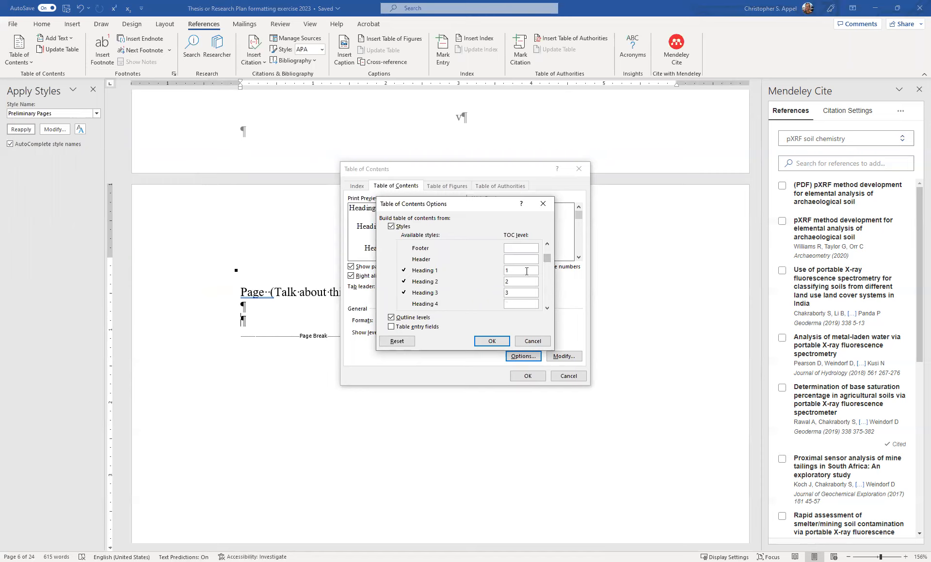
left_click(509, 271)
left_click(492, 342)
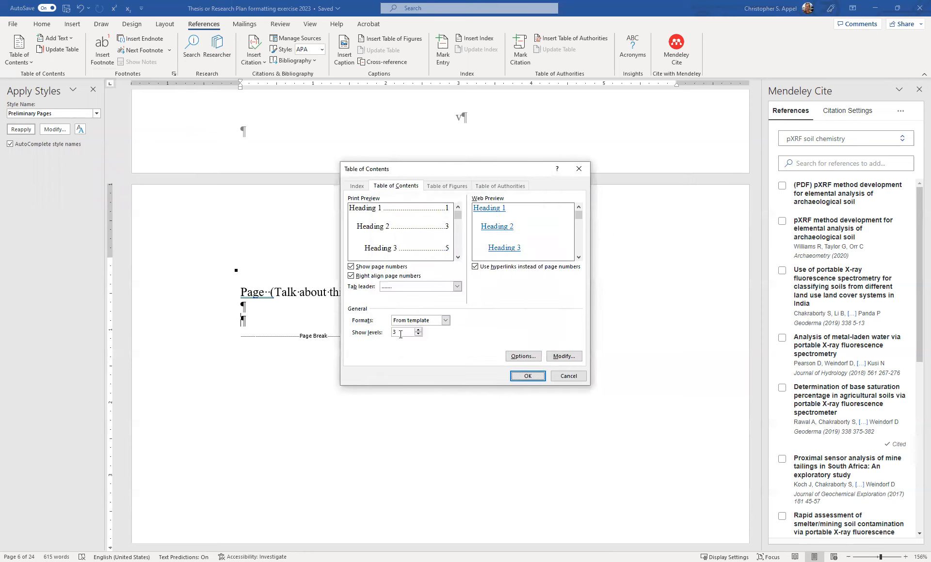
left_click(418, 332)
Examine which styles are assigned to which levels in the table of contents options, from Heading 1 through Table Text
left_click(526, 357)
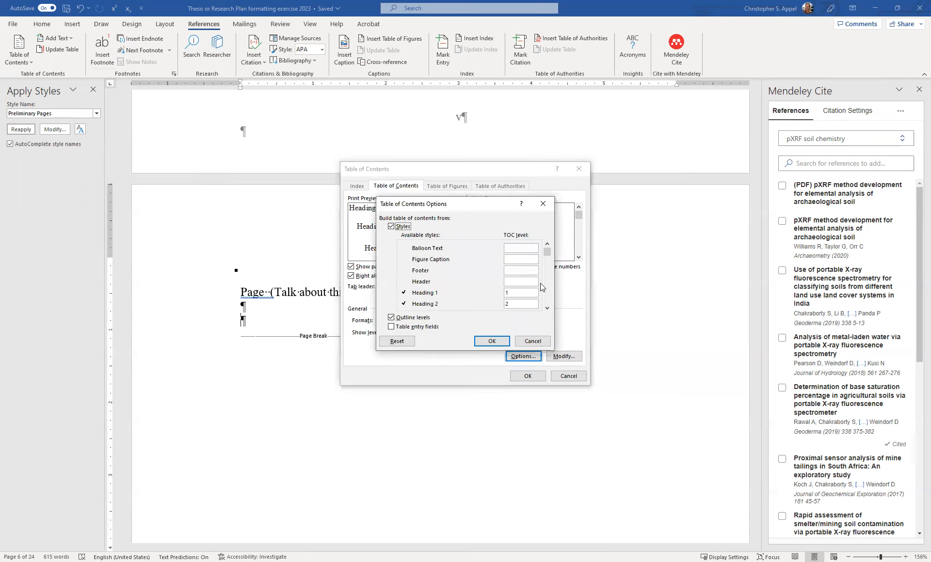
left_click(547, 307)
left_click(546, 306)
left_click(547, 307)
left_click(546, 307)
left_click(546, 307)
left_click(547, 307)
left_click(547, 307)
left_click(547, 307)
left_click(547, 307)
left_click(547, 307)
left_click(547, 307)
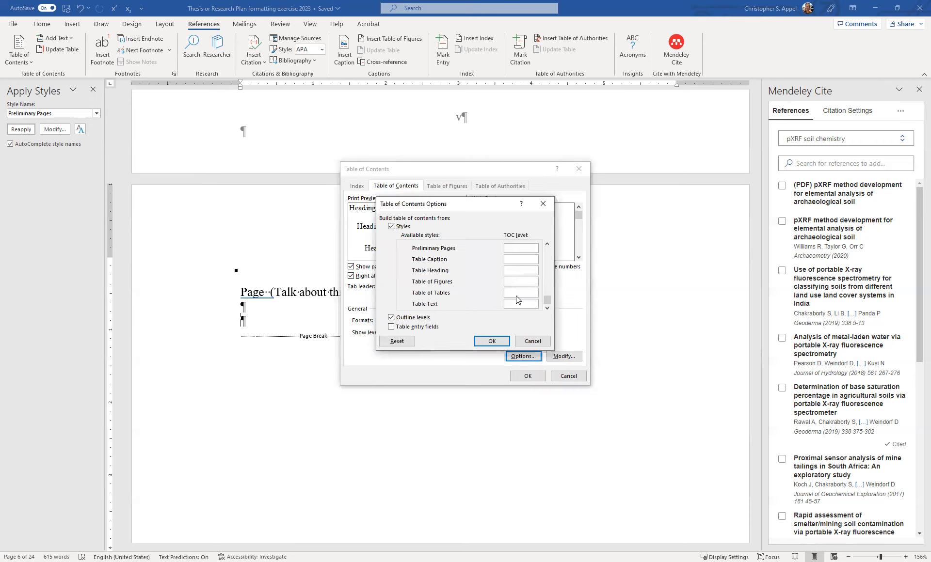
scroll(518, 300, "up", 2)
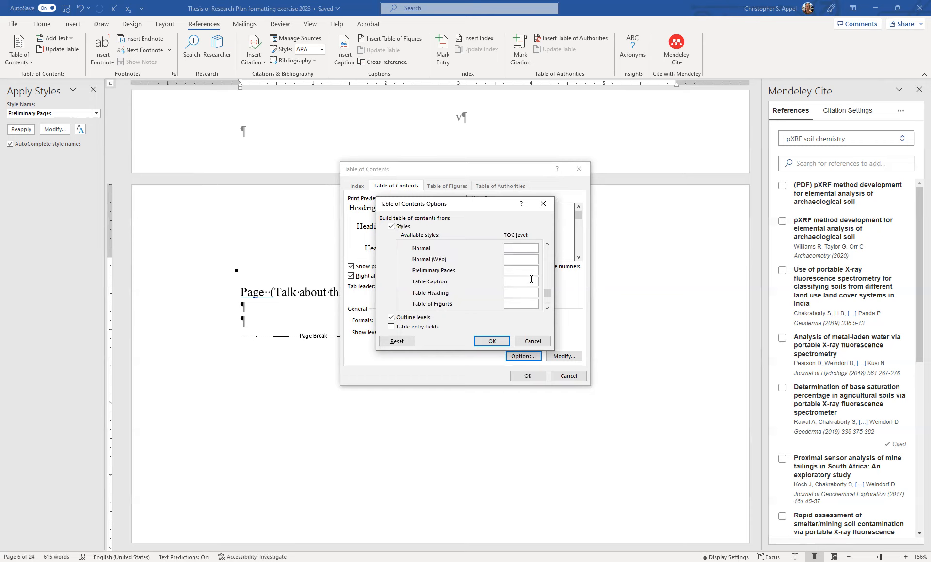
scroll(530, 278, "down", 1)
scroll(521, 264, "up", 9)
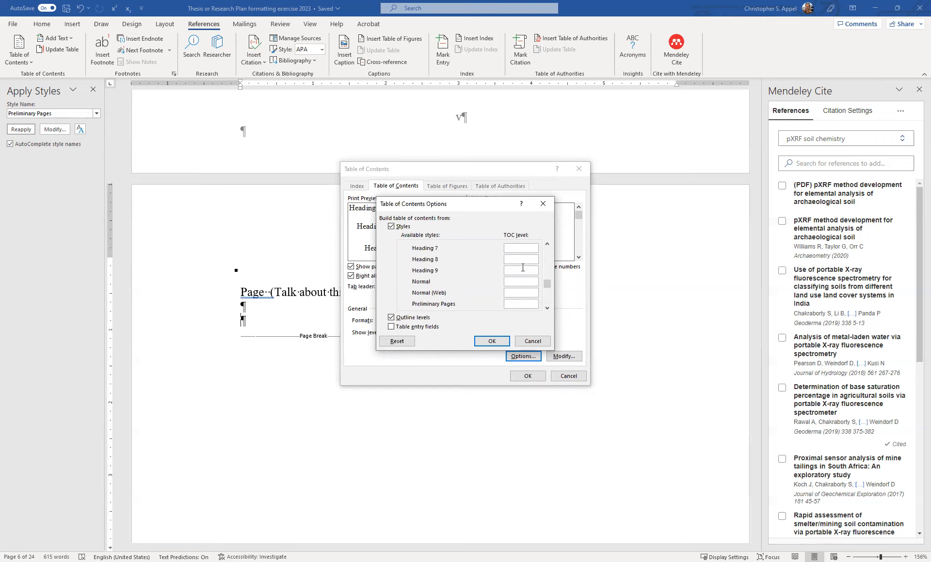
scroll(523, 269, "up", 1)
scroll(522, 269, "down", 7)
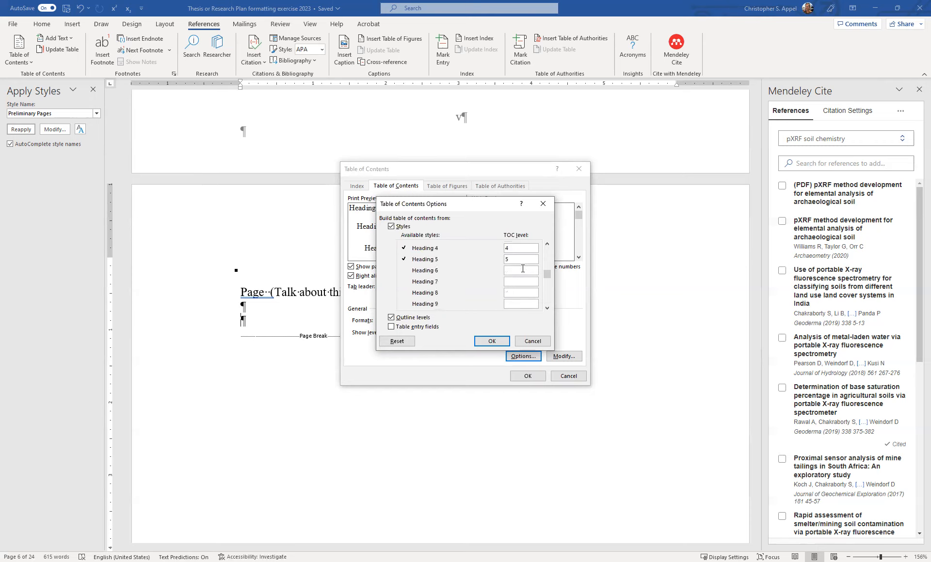
left_click(490, 342)
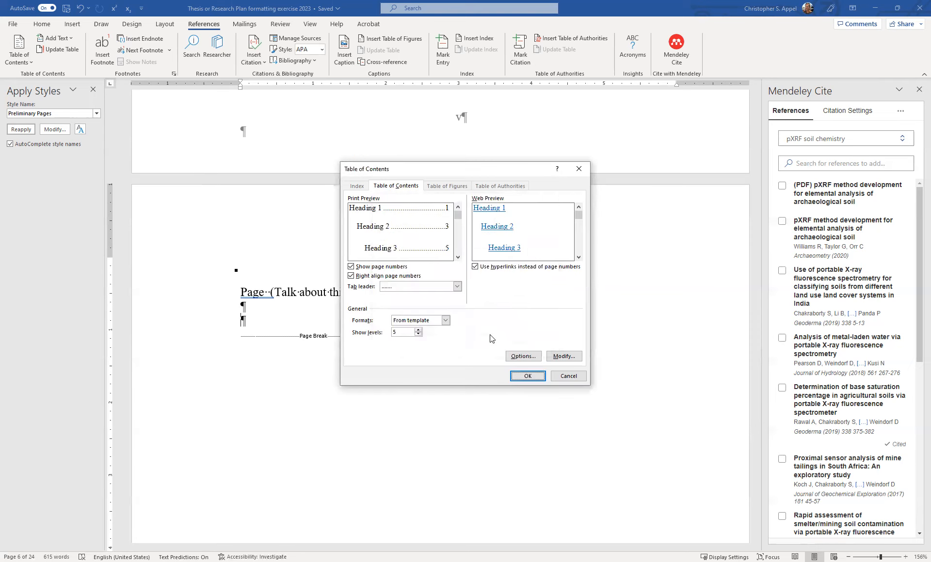
Insert the five-level table of contents, check its entries and page numbers through Budget, and undo the insertion
left_click(527, 376)
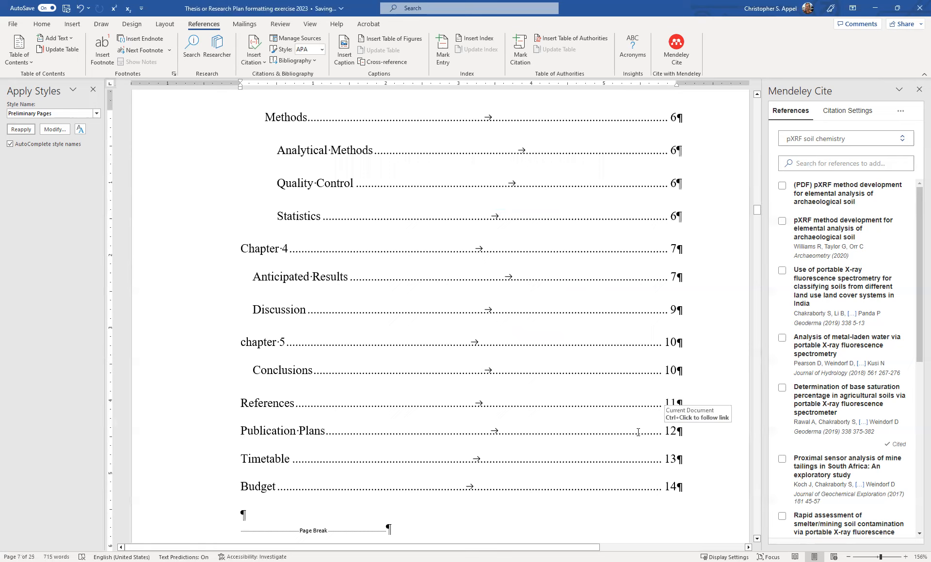
scroll(638, 432, "up", 15)
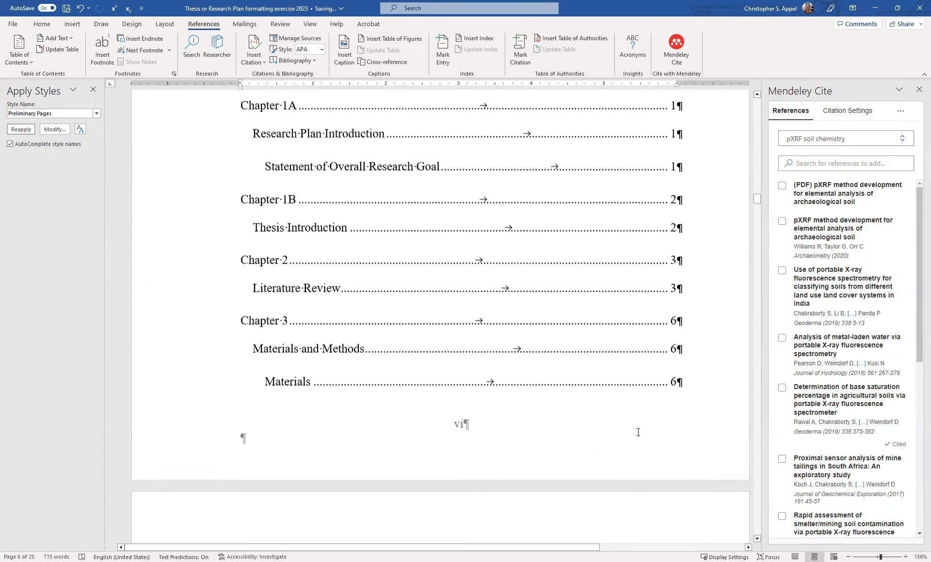
scroll(638, 431, "up", 5)
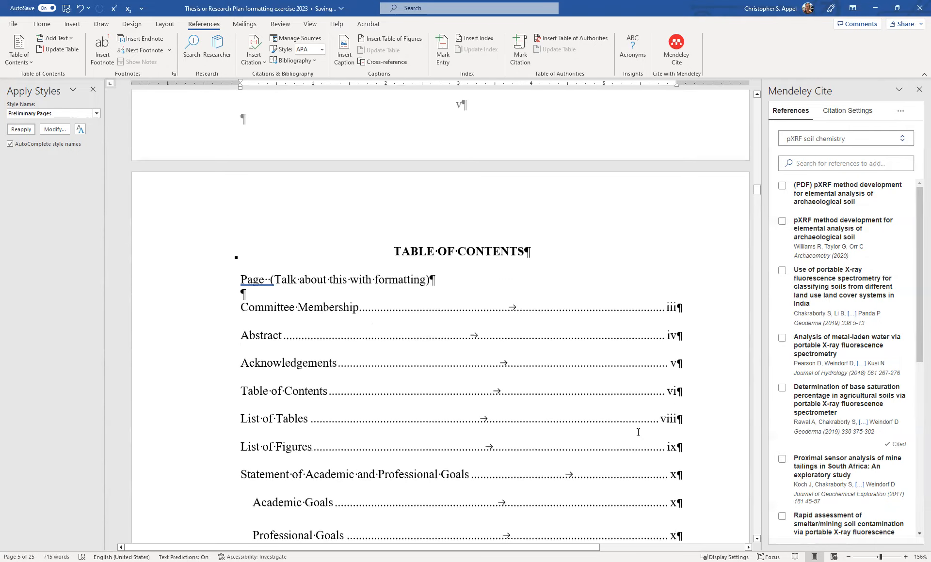
scroll(638, 432, "down", 4)
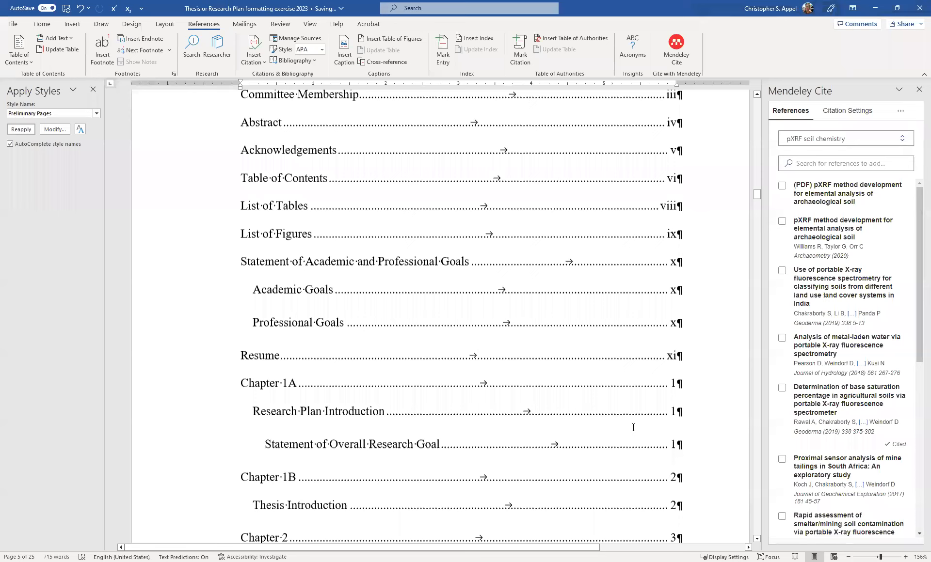
scroll(607, 425, "down", 11)
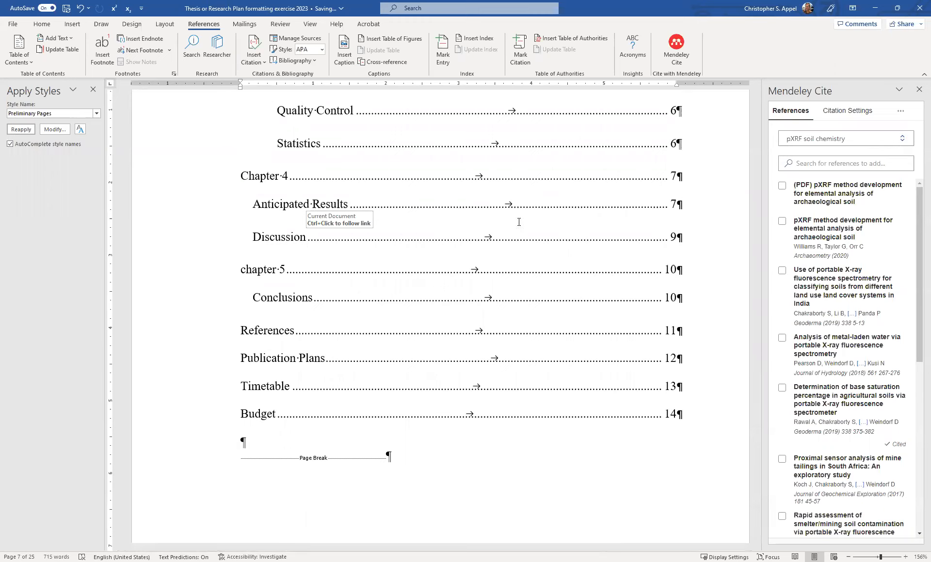
left_click(164, 289)
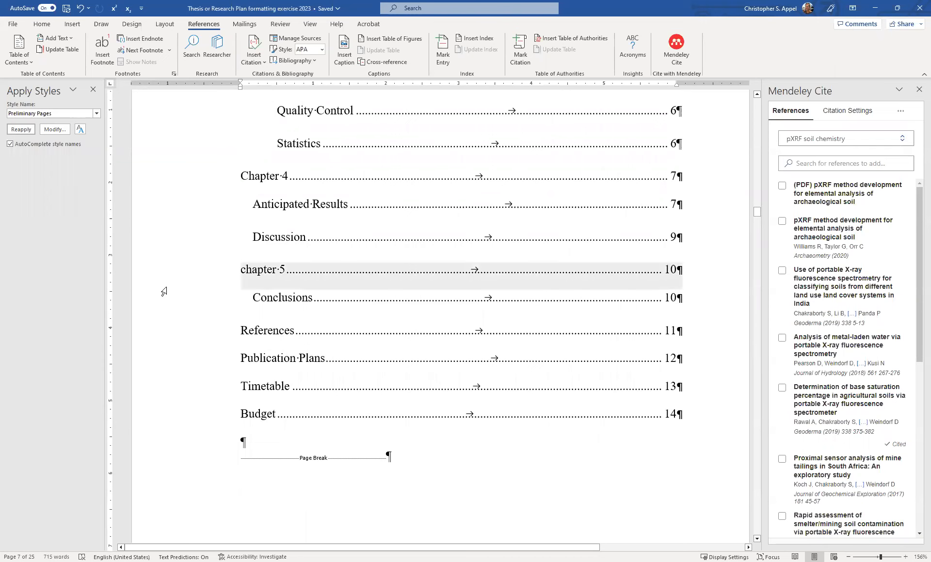
scroll(191, 353, "up", 7)
scroll(194, 348, "up", 20)
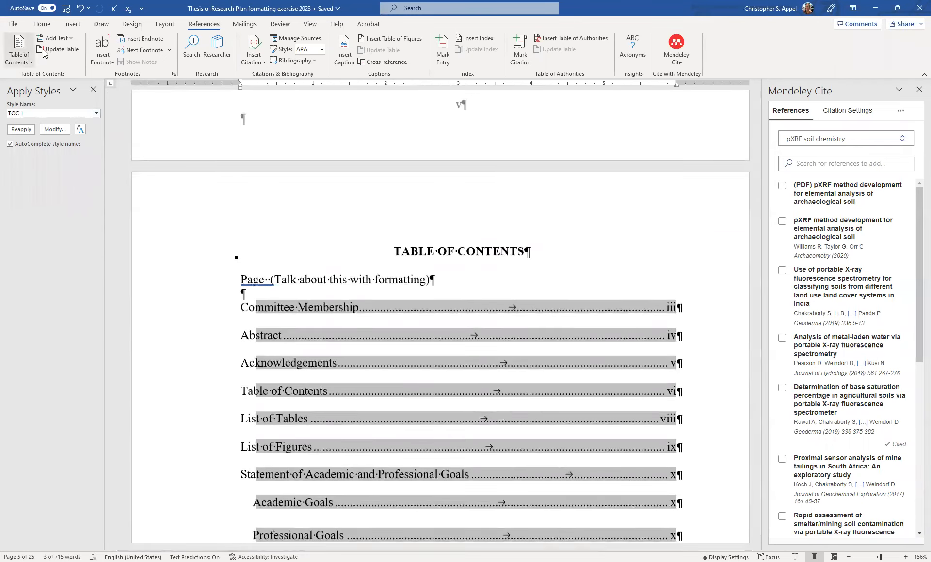
left_click(80, 8)
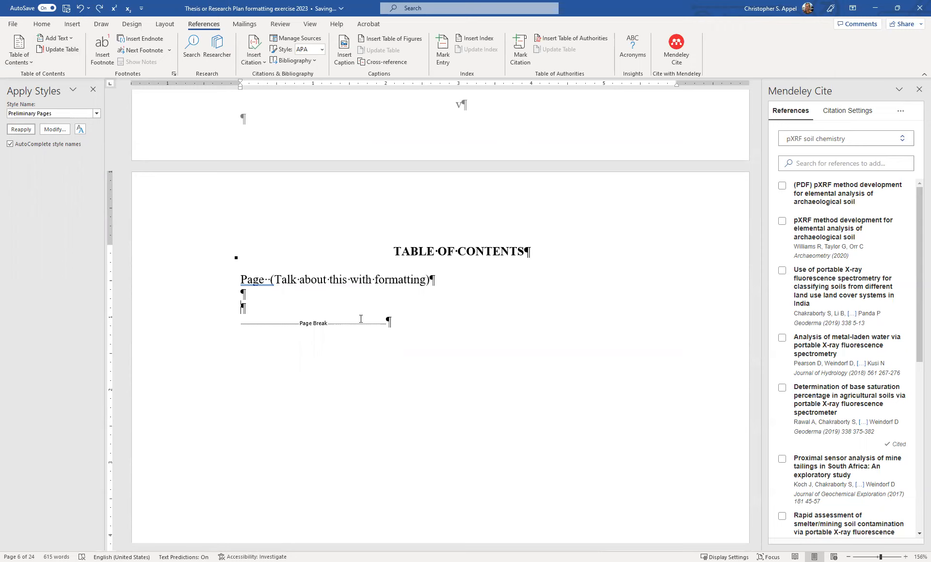
Start a custom table of contents on the blank line and set the TOC 1 style to single line spacing
left_click(26, 59)
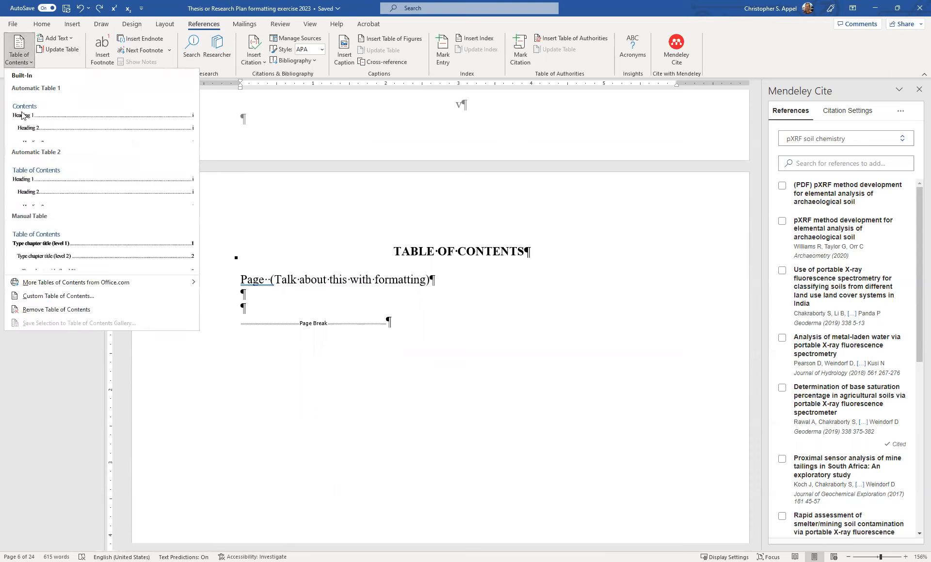
left_click(74, 295)
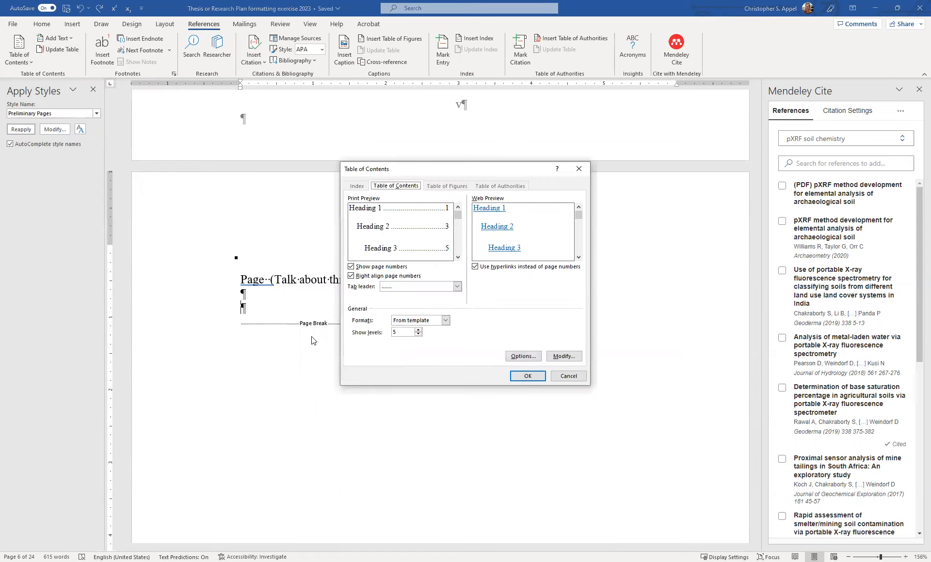
left_click(570, 359)
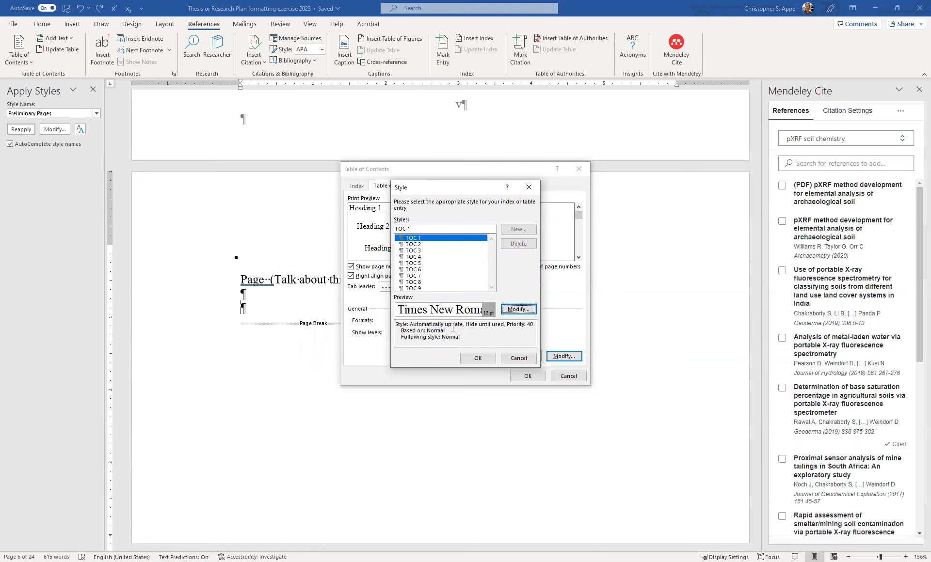
left_click(527, 311)
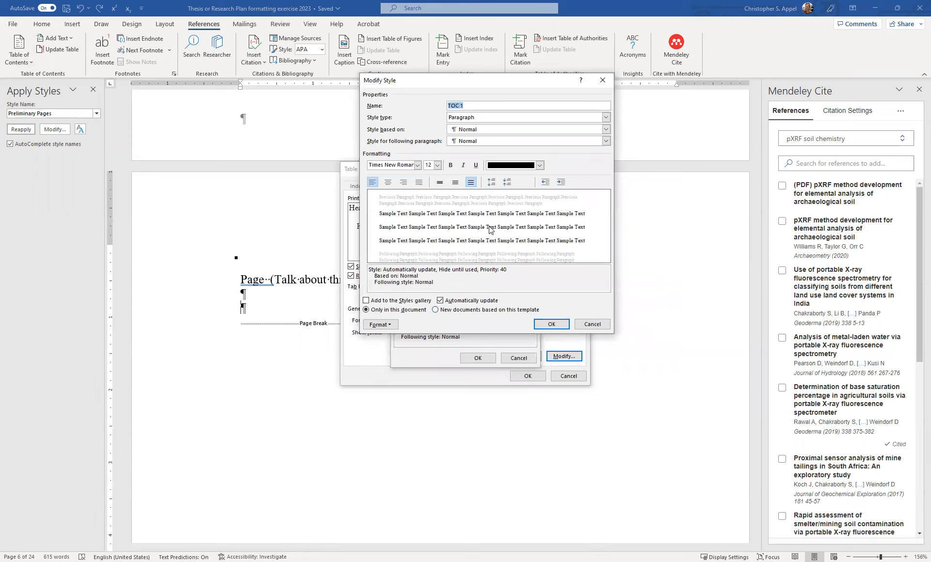
left_click(439, 183)
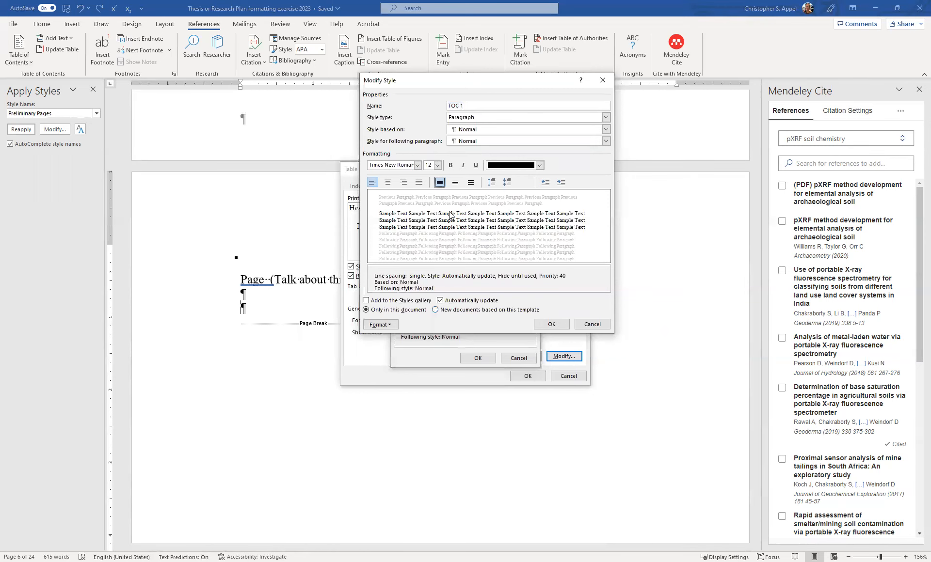
left_click_drag(482, 82, 560, 62)
left_click(640, 310)
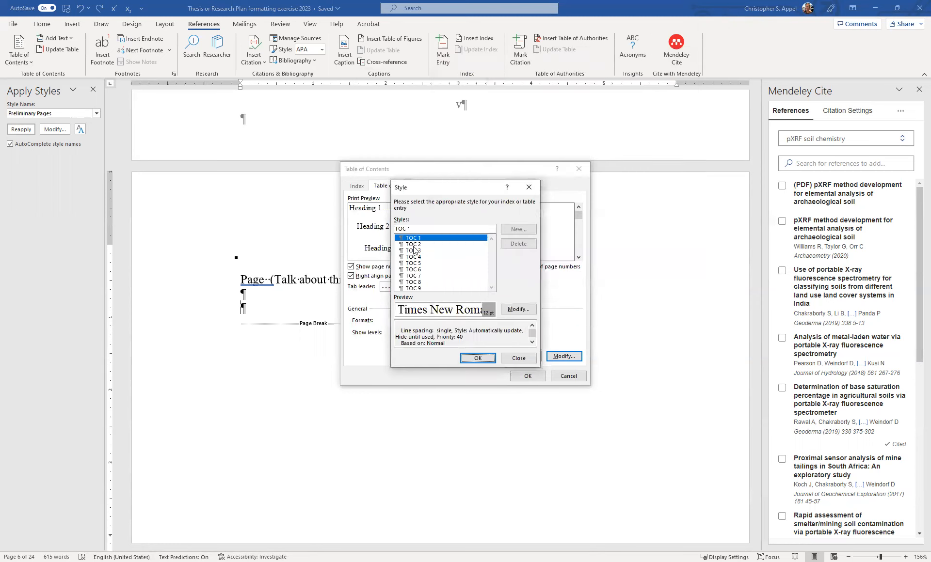
Set the line spacing of the TOC 2 style to single
left_click(413, 245)
left_click(519, 309)
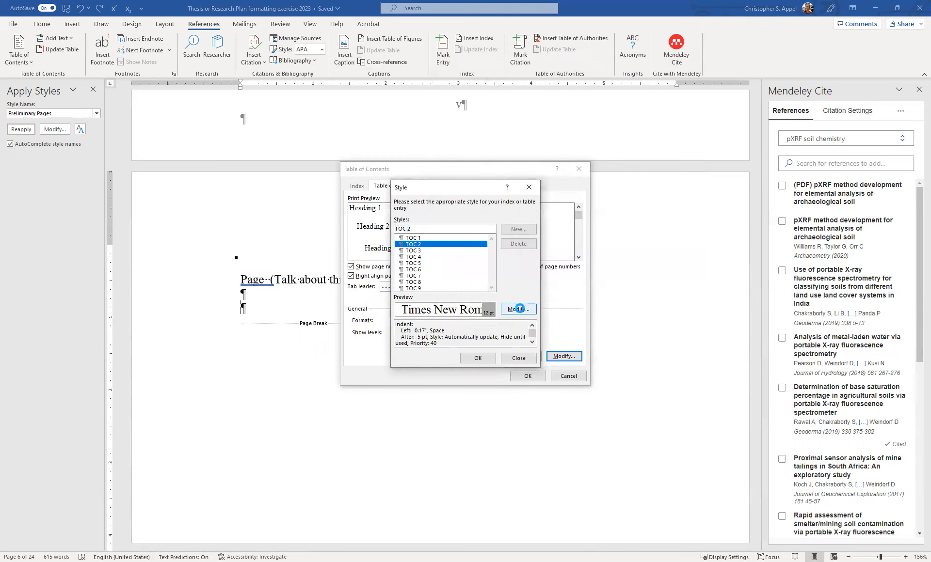
left_click(517, 162)
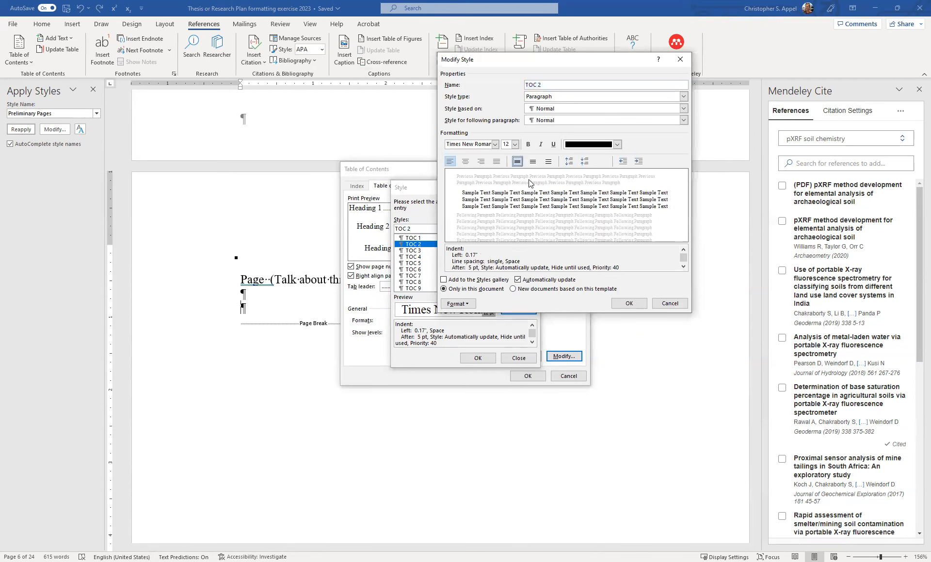
left_click(633, 304)
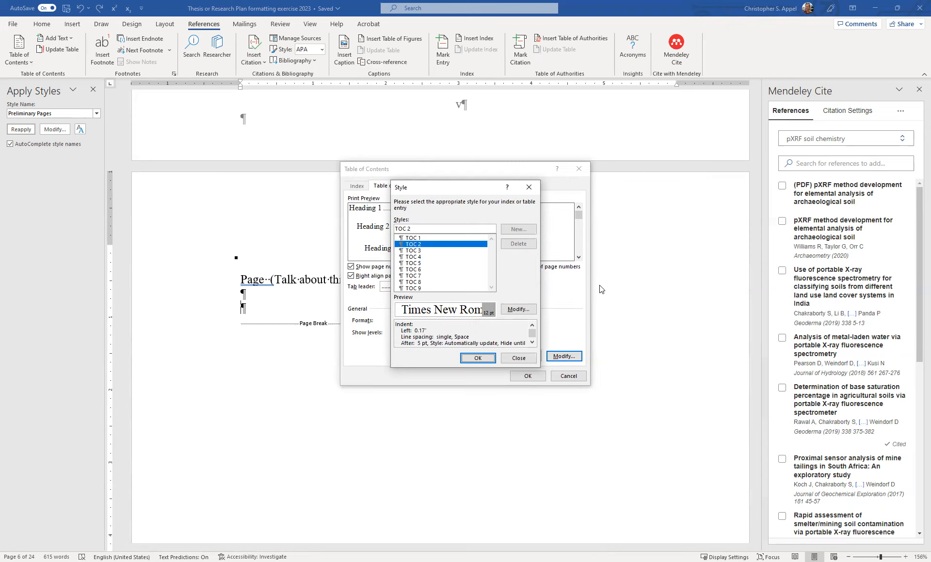
Set the paragraph spacing before TOC 1 entries to 12 pt
left_click(415, 238)
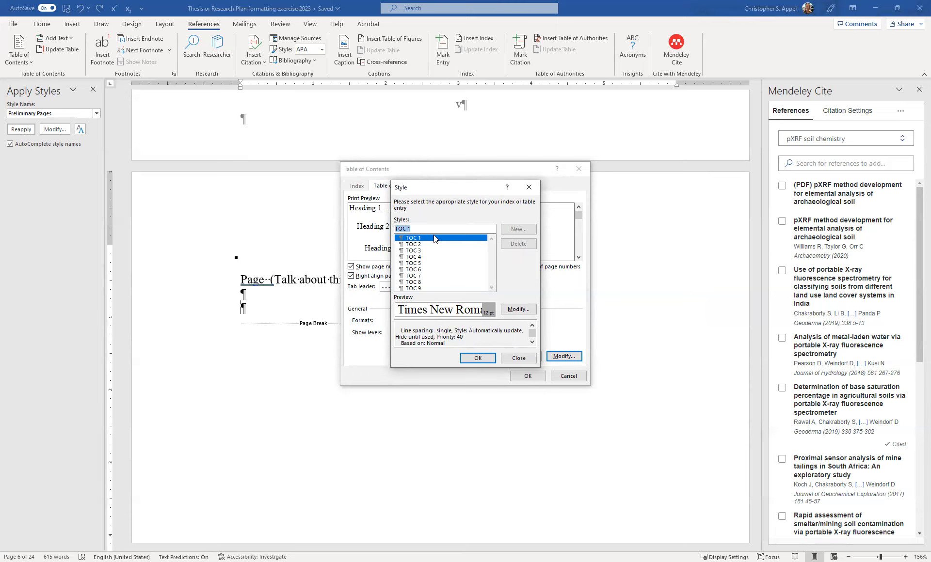
left_click(520, 307)
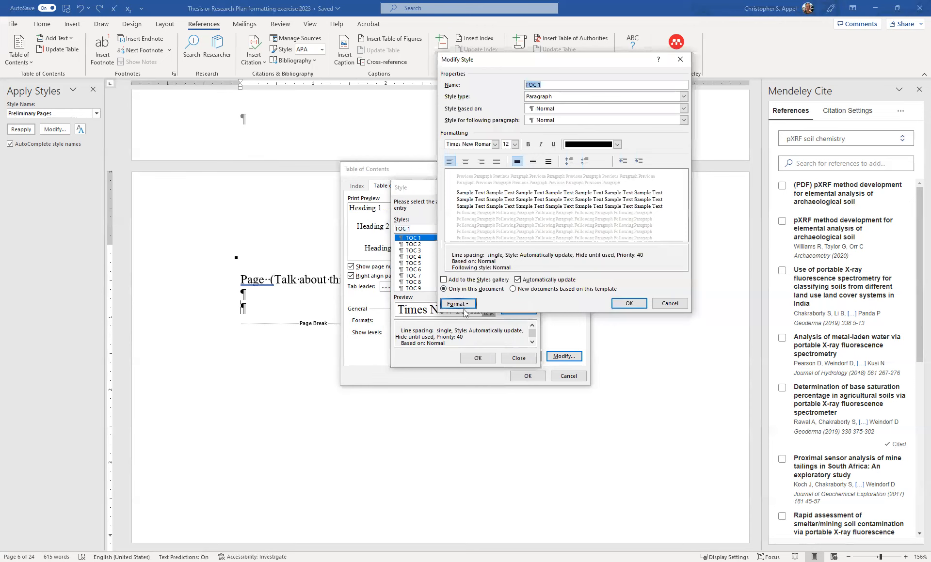
left_click(466, 305)
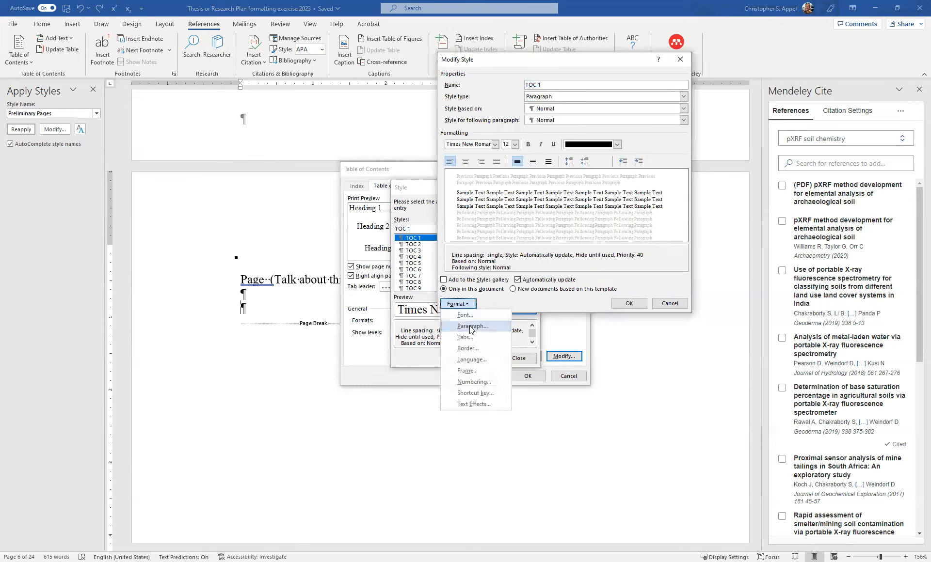
left_click(469, 327)
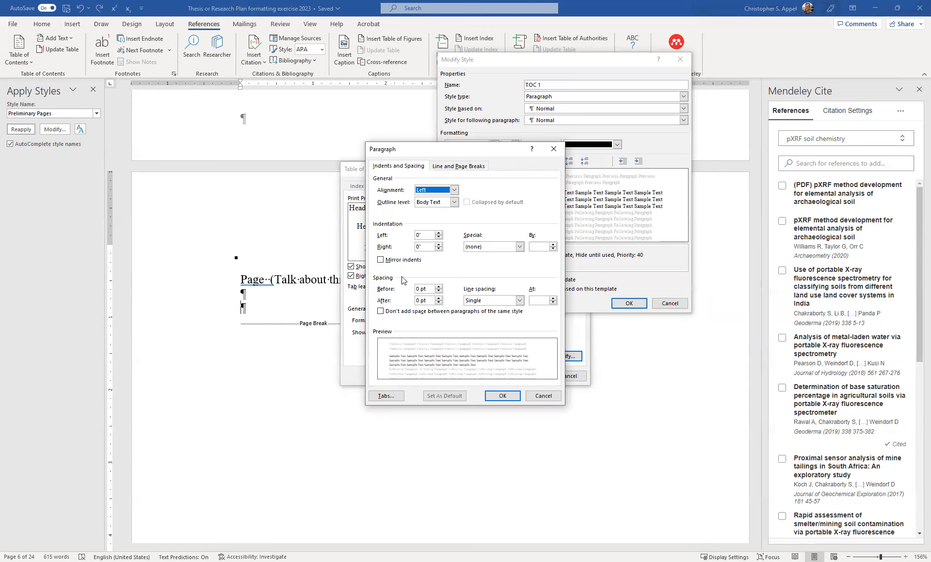
left_click(439, 286)
left_click(438, 286)
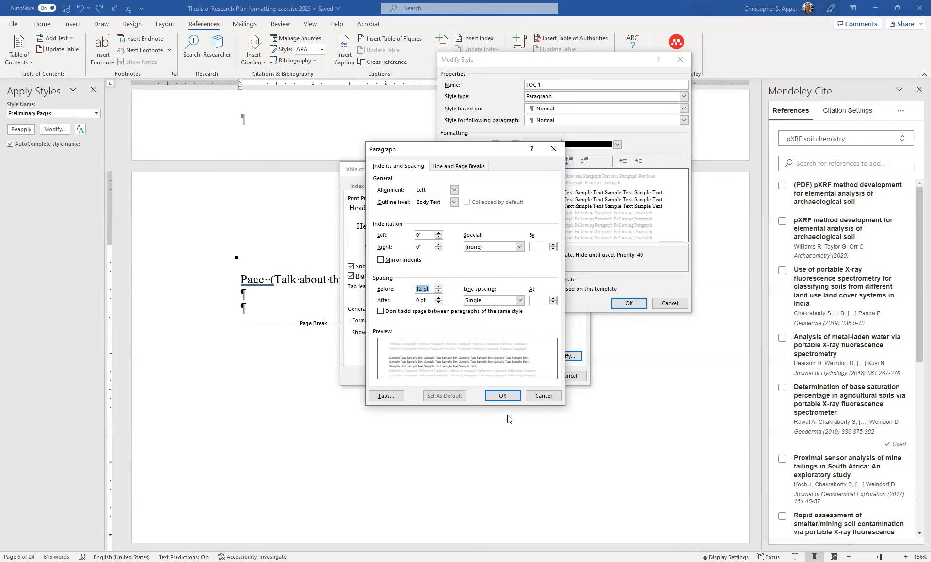
left_click(501, 396)
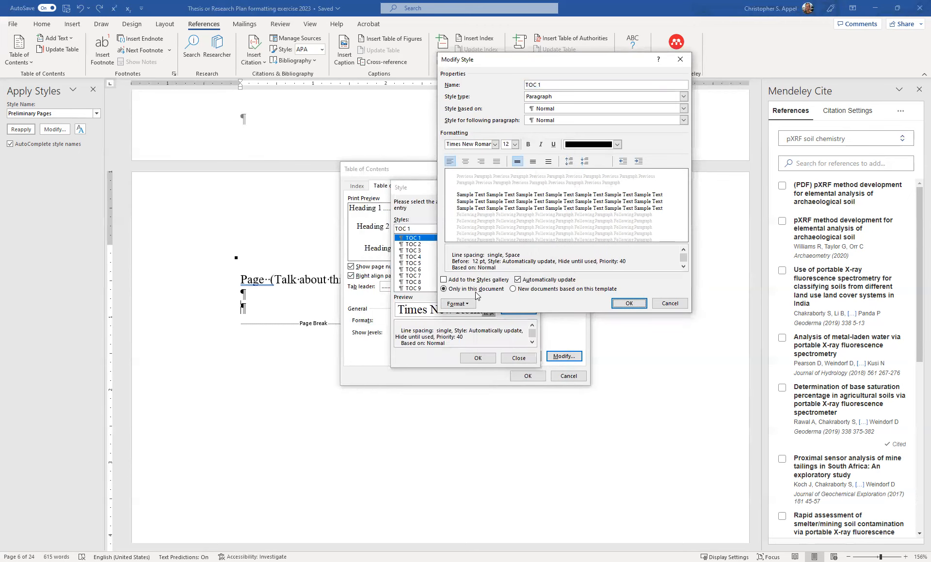
Recheck the indents and spacing in the TOC 1 paragraph settings and accept the modified style
left_click(468, 304)
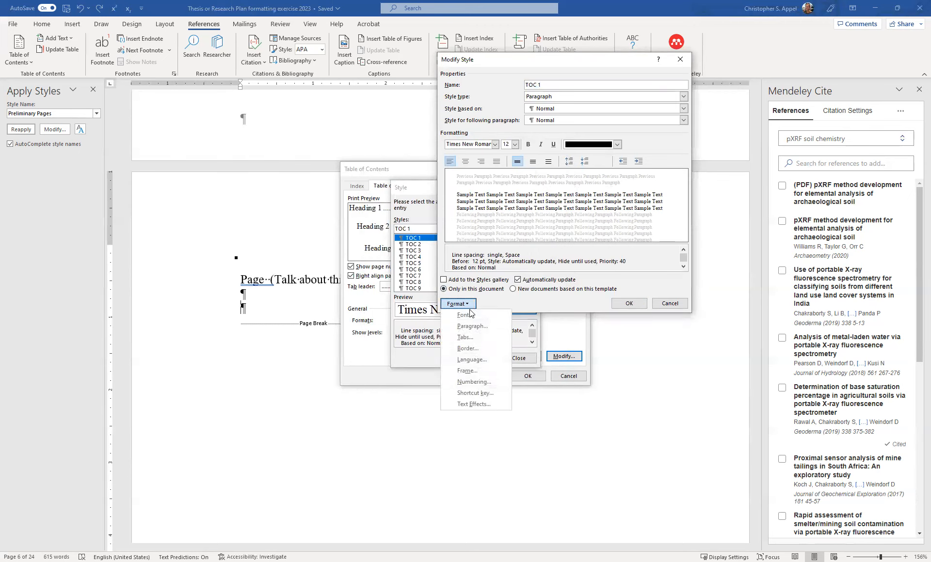
left_click(471, 327)
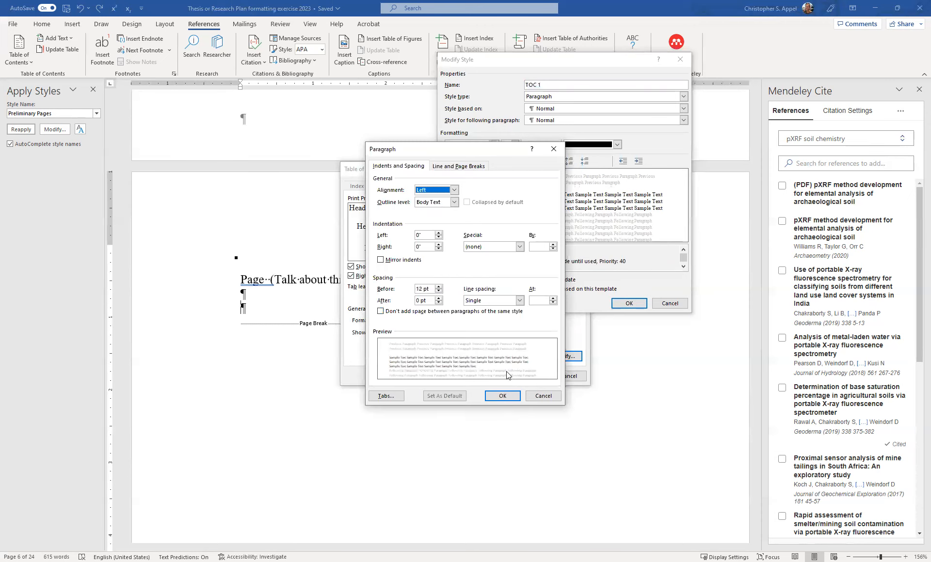
left_click(510, 398)
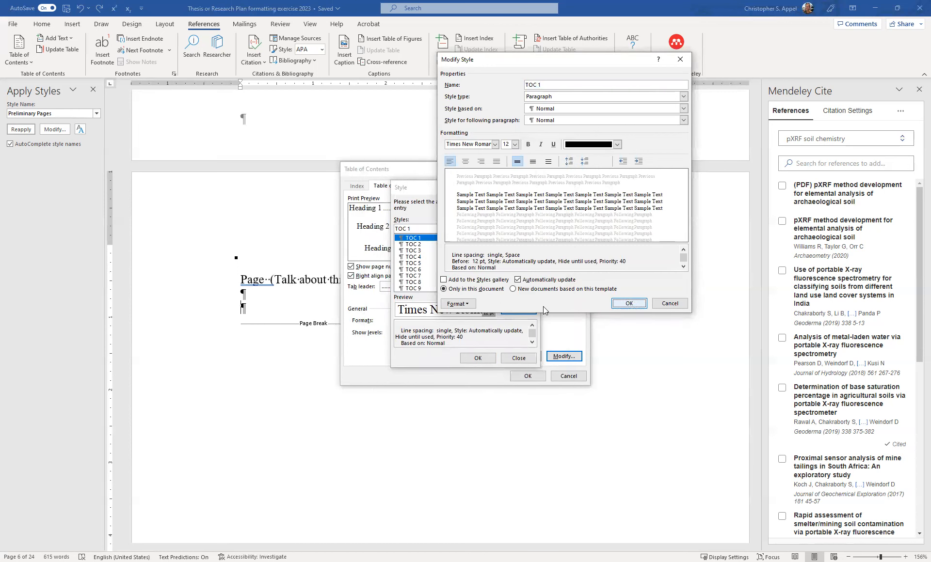
left_click(473, 304)
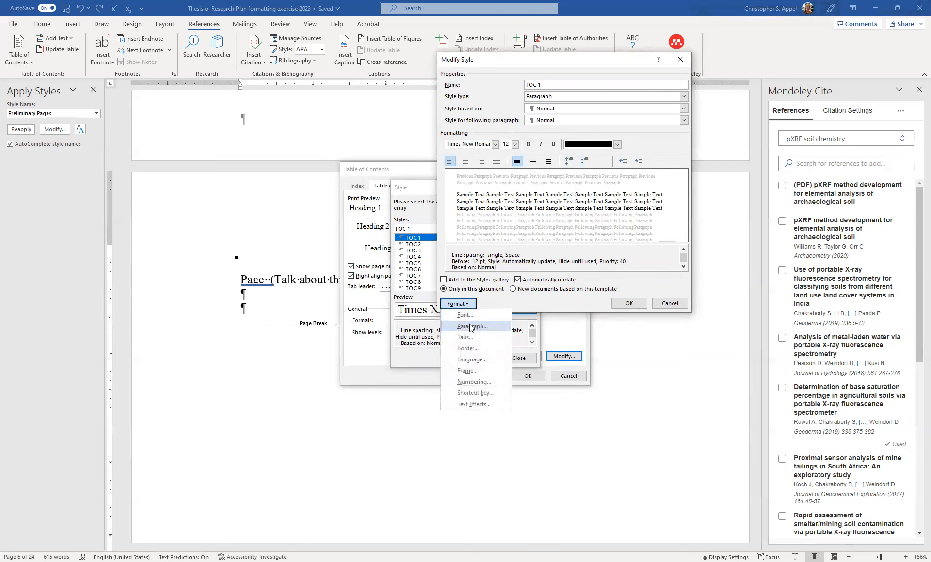
left_click(469, 324)
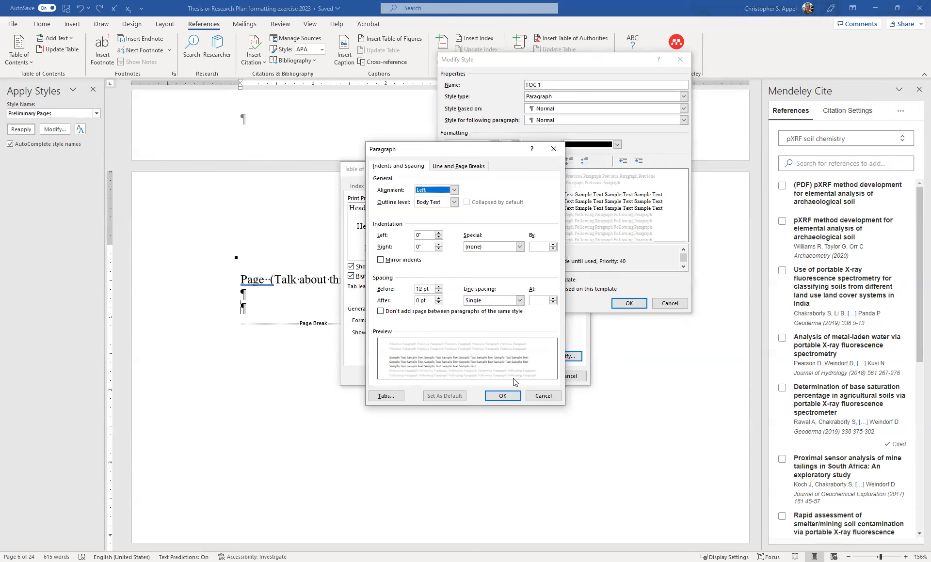
left_click(504, 397)
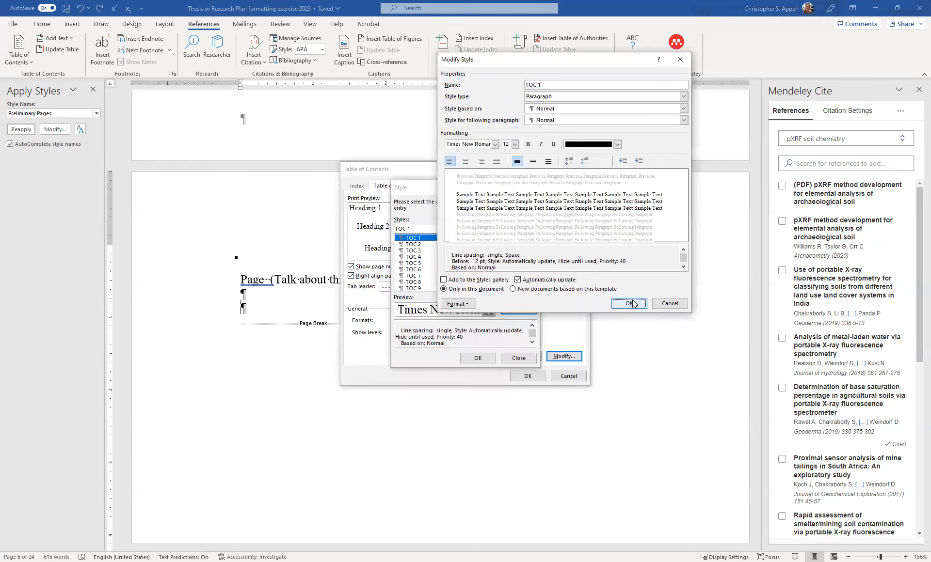
left_click(630, 303)
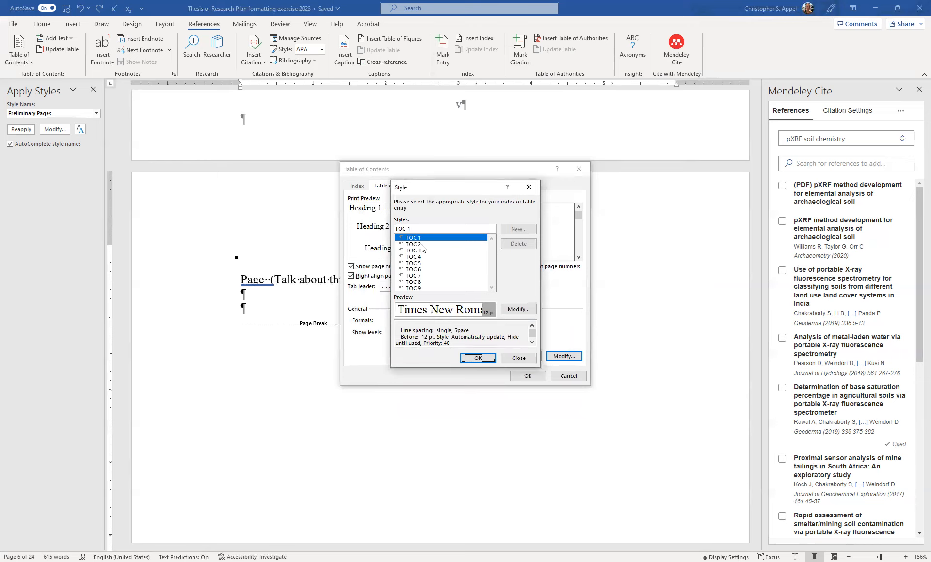
Modify the TOC 3 style to use single line spacing
left_click(417, 250)
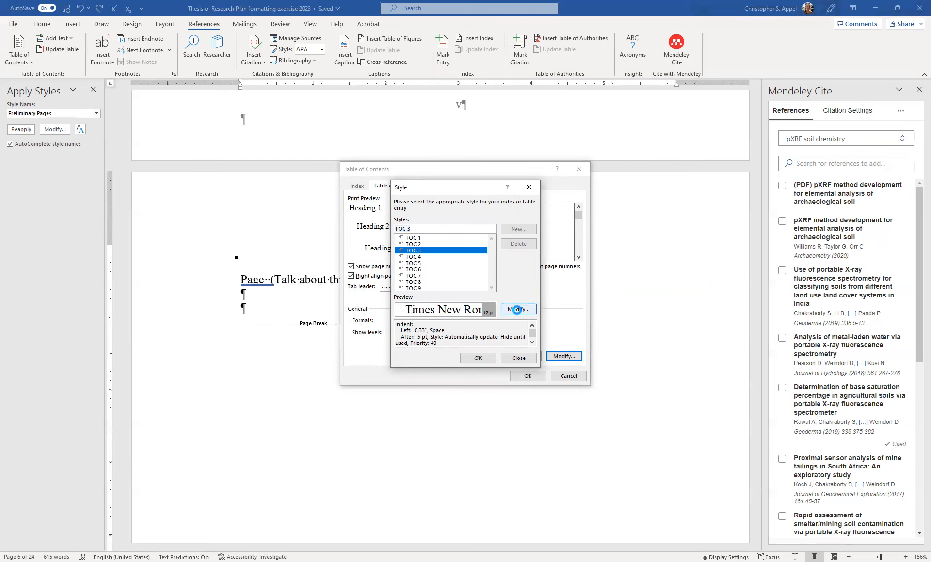
left_click(517, 311)
left_click(517, 163)
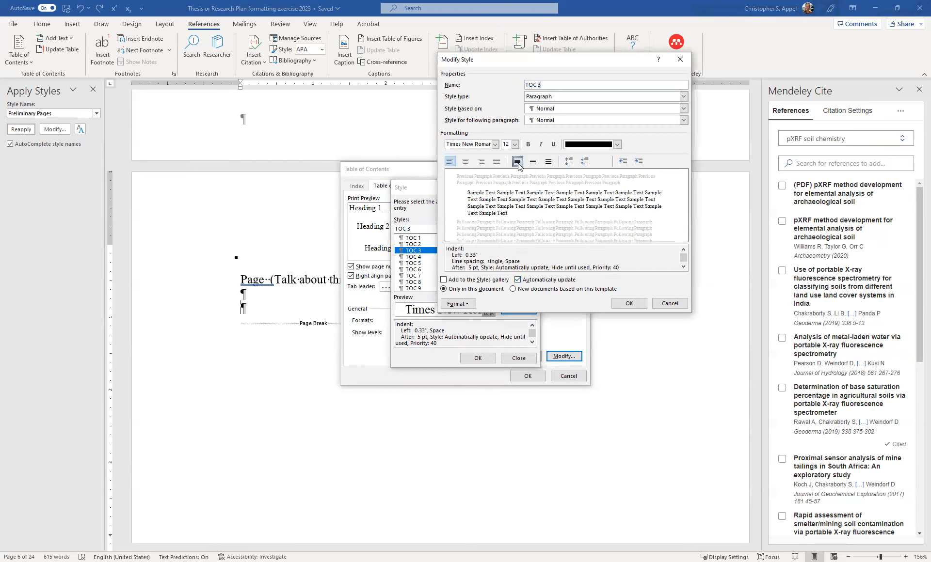
left_click(630, 304)
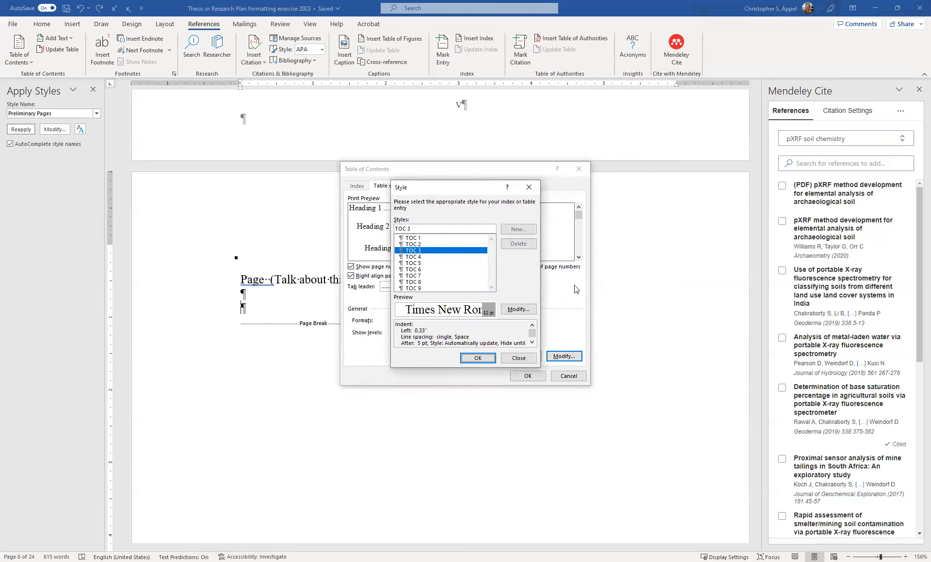
Give the TOC 4 style single line spacing
left_click(413, 257)
left_click(521, 309)
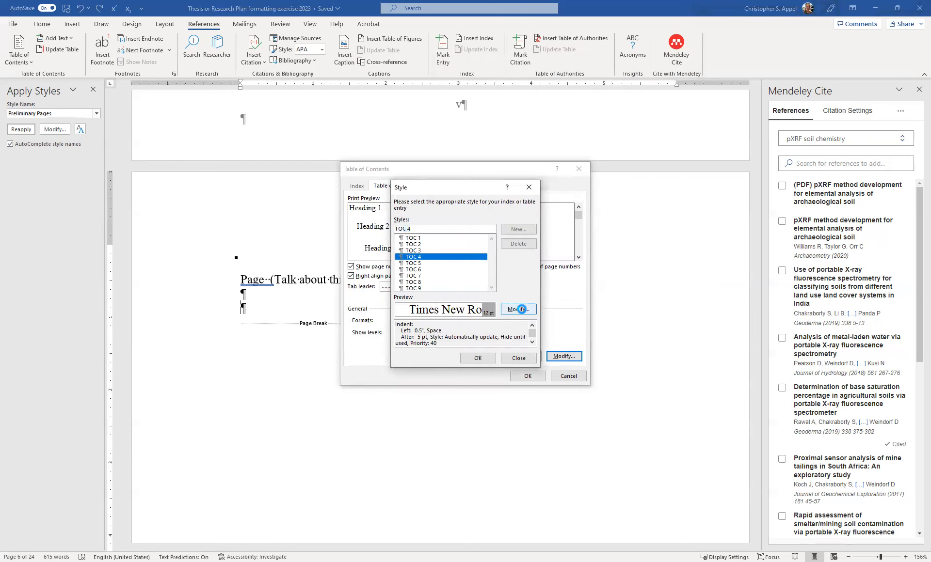
left_click(517, 161)
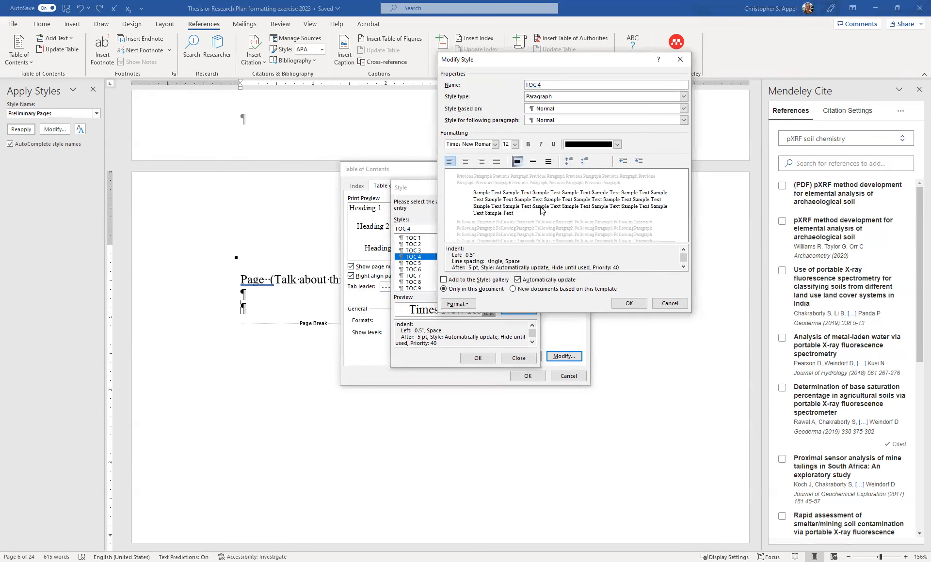
left_click(629, 303)
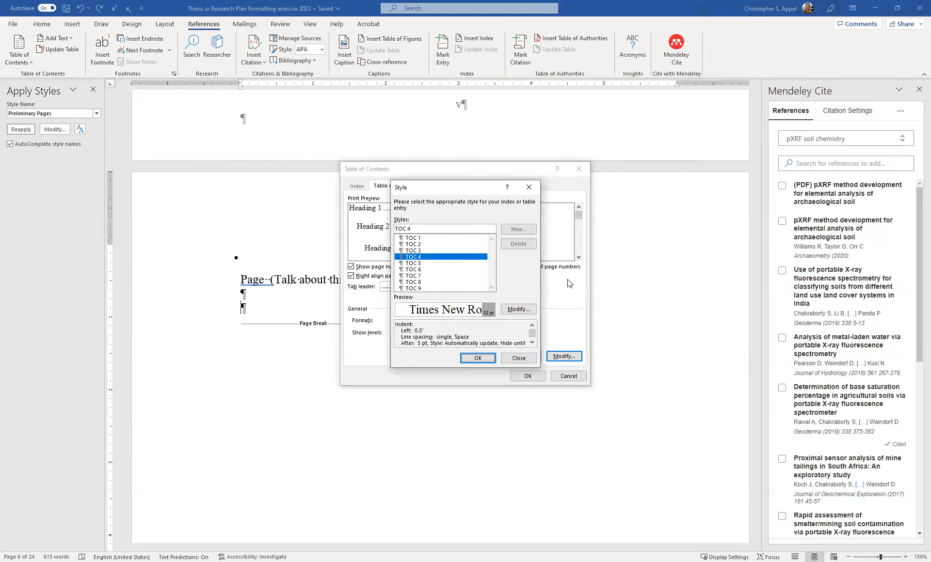
Change the TOC 5 style to single line spacing
left_click(415, 263)
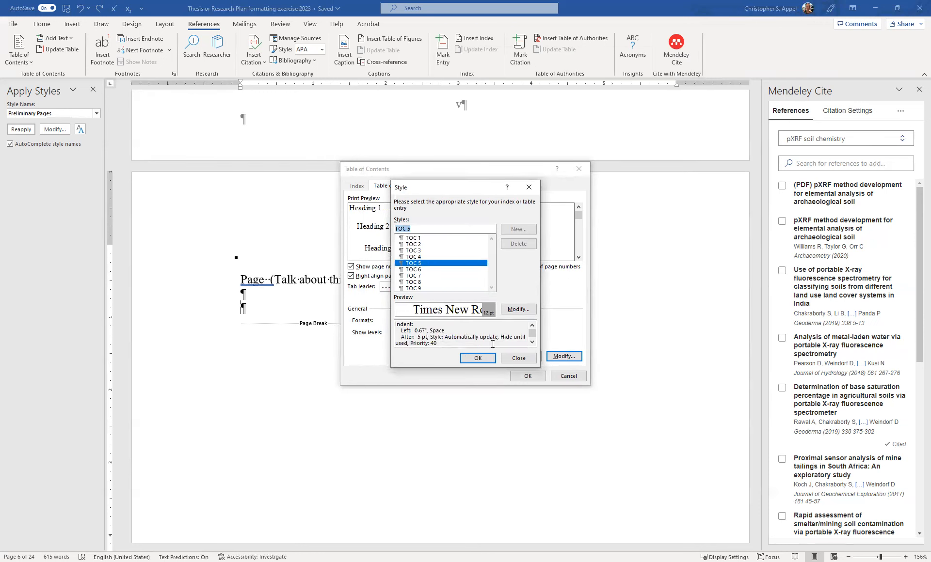
left_click(518, 310)
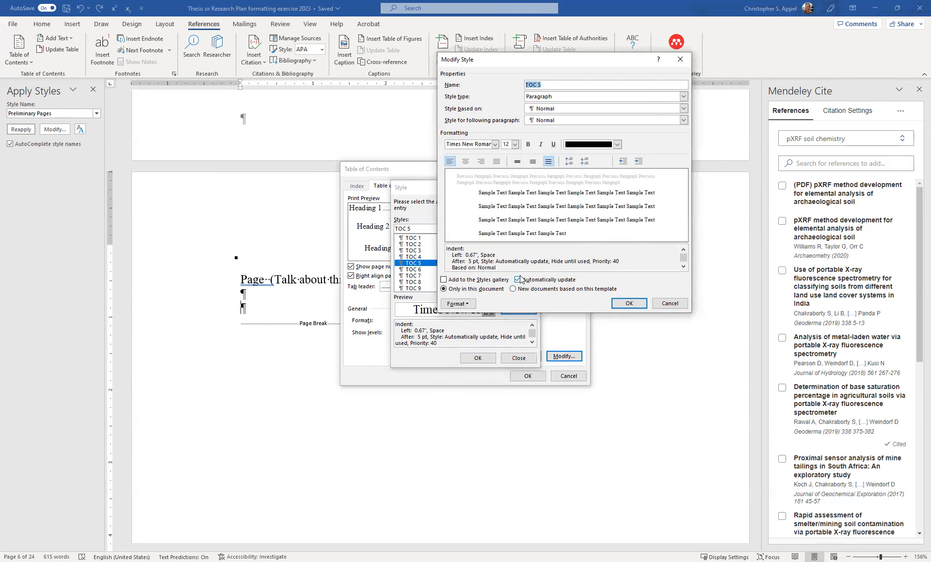
left_click(517, 161)
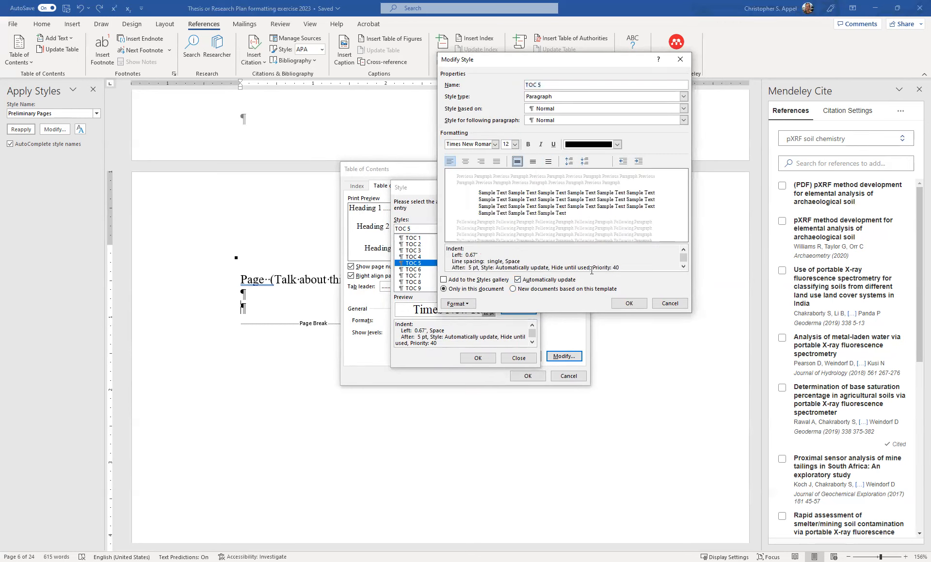
left_click(629, 303)
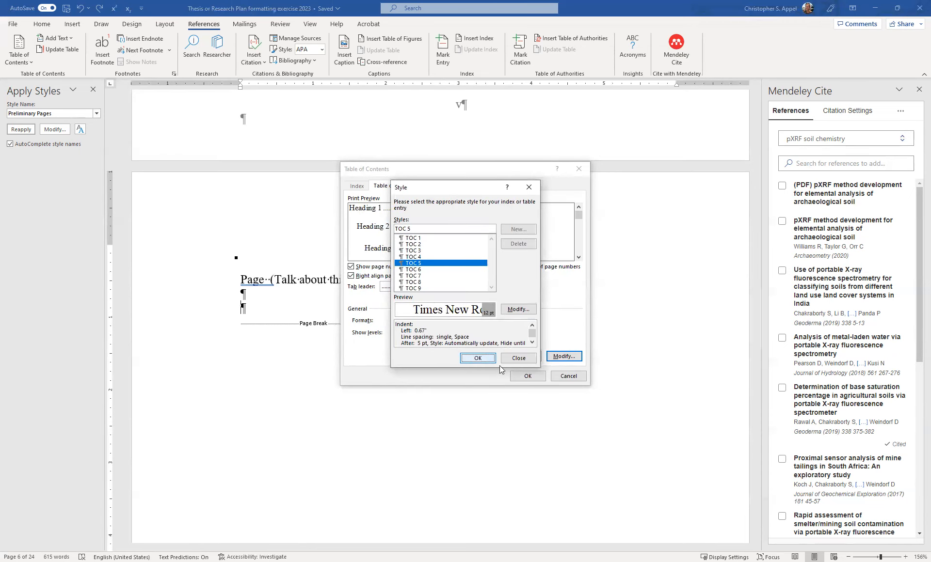
Accept the modified TOC styles, insert the table of contents, and check the spacing of its entries up to the TABLE OF CONTENTS heading
left_click(475, 359)
left_click(527, 376)
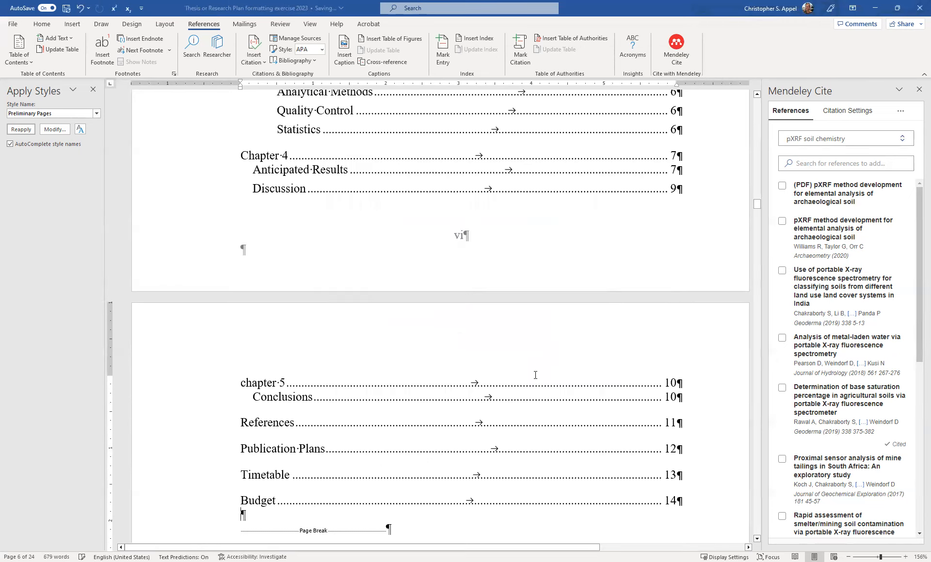
scroll(500, 401, "up", 5)
scroll(500, 401, "up", 5)
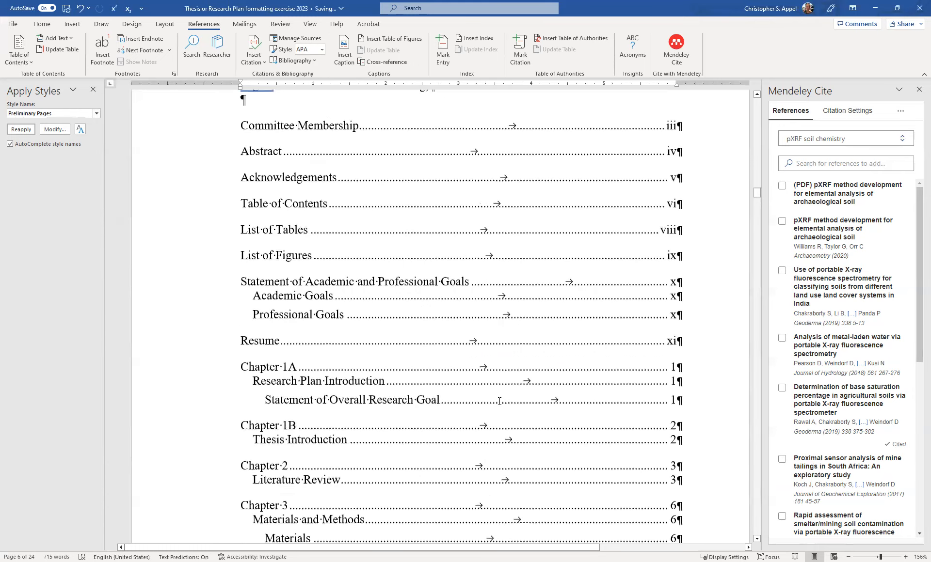
scroll(499, 401, "up", 3)
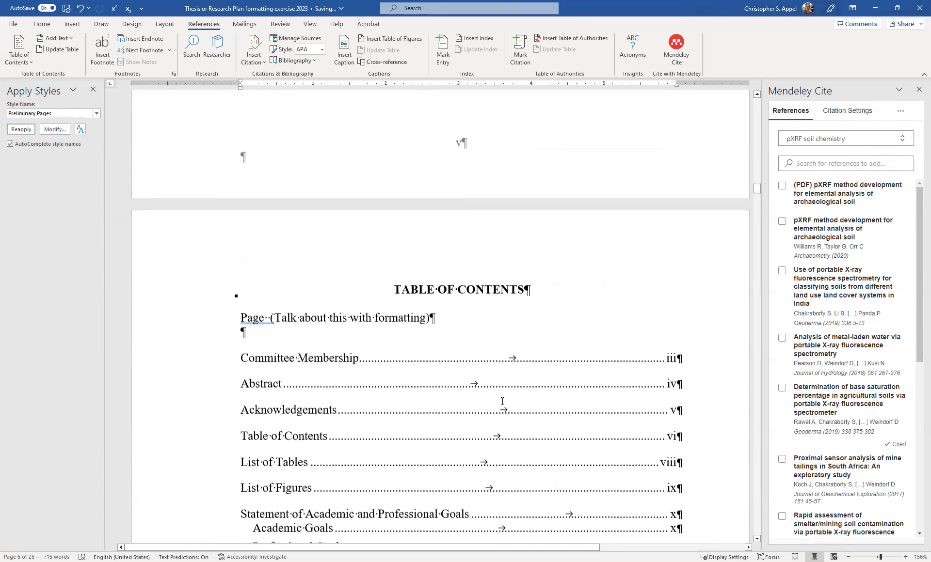
Delete the empty paragraph above the Committee Membership entry on the table of contents page
scroll(502, 402, "up", 1)
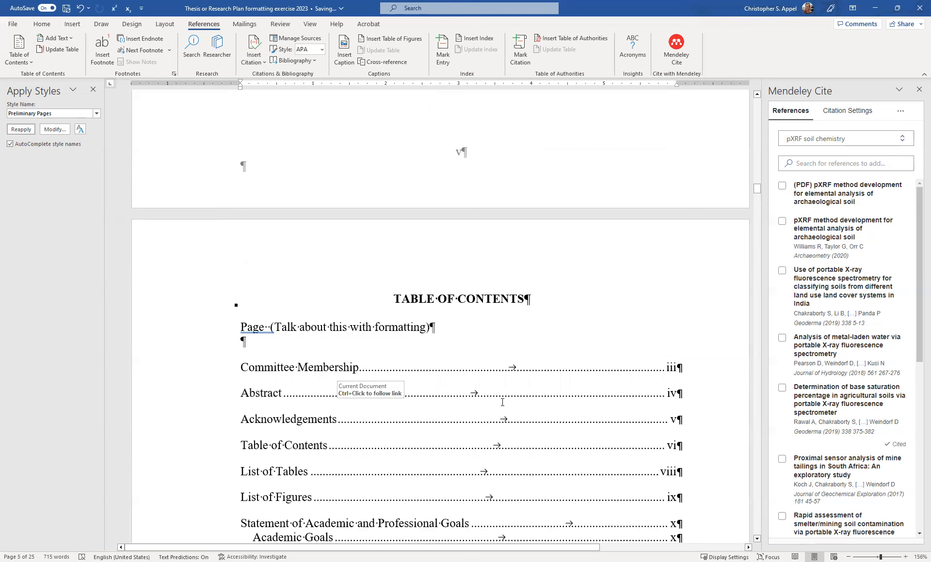
left_click(225, 345)
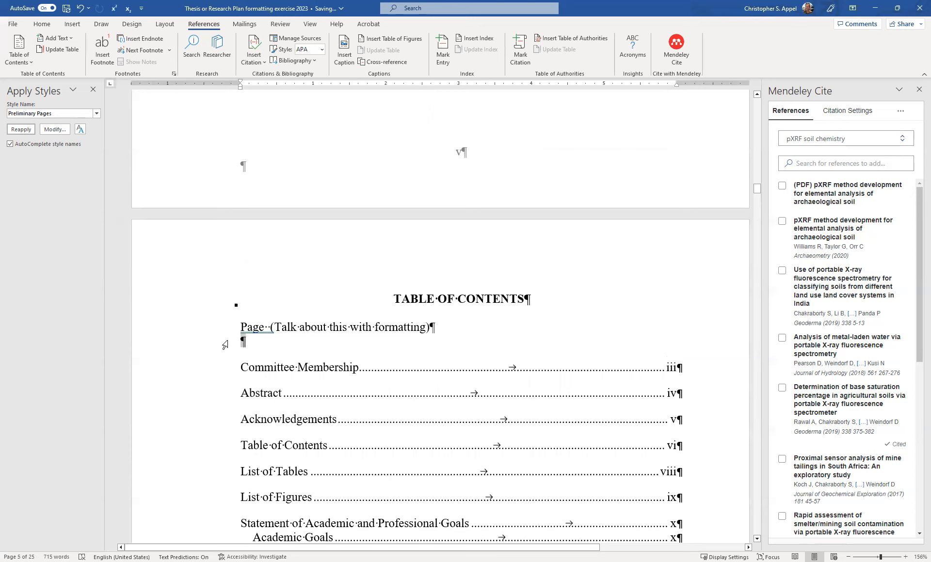
key("Delete")
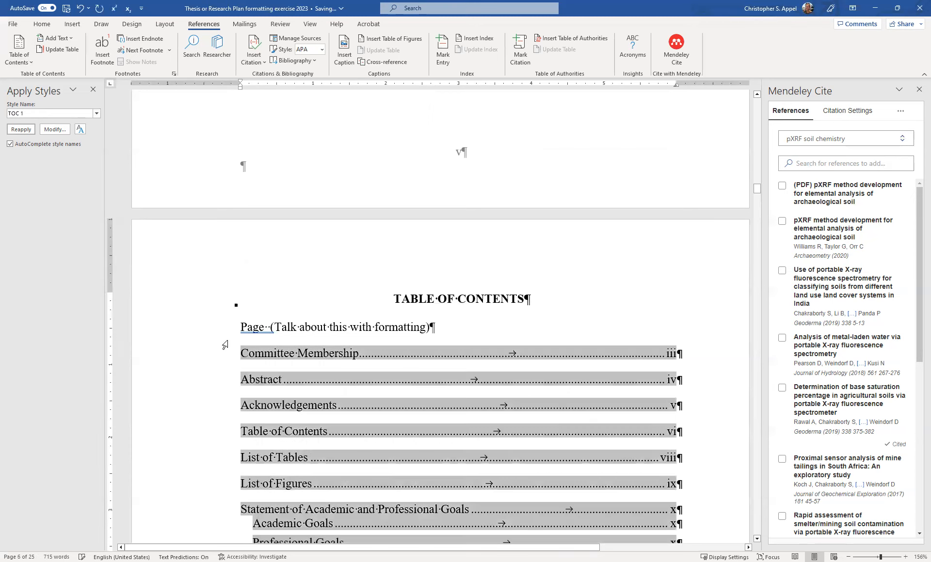
Remove the note "(Talk about this with formatting)" following the word Page under the TABLE OF CONTENTS heading
left_click(270, 329)
left_click(440, 324)
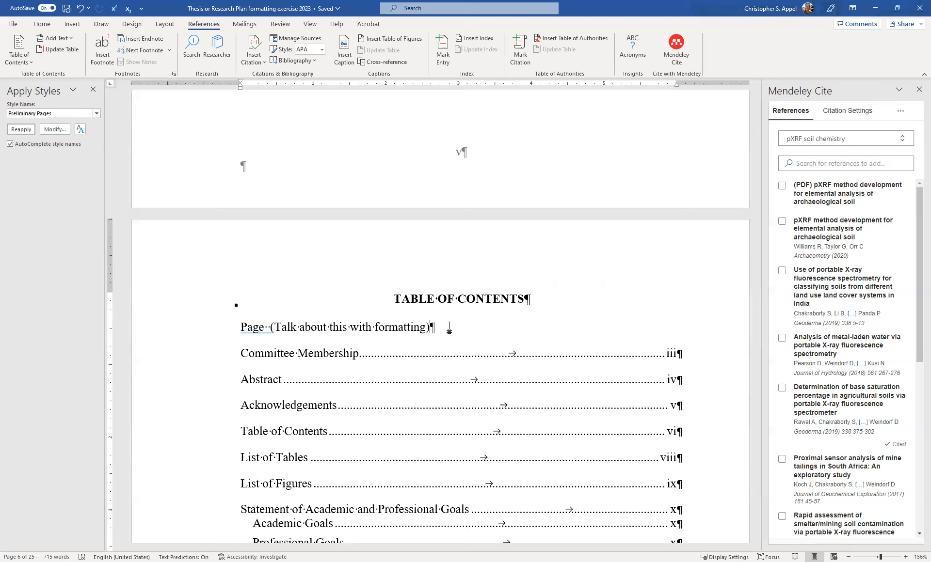
key("BackSpace")
key("BackSpace")
key("BackSpace")
key("BackSpace")
key("BackSpace")
key("BackSpace")
key("BackSpace")
key("BackSpace")
key("BackSpace")
key("BackSpace")
key("BackSpace")
key("BackSpace")
key("BackSpace")
key("BackSpace")
key("BackSpace")
key("BackSpace")
key("BackSpace")
key("BackSpace")
key("BackSpace")
key("BackSpace")
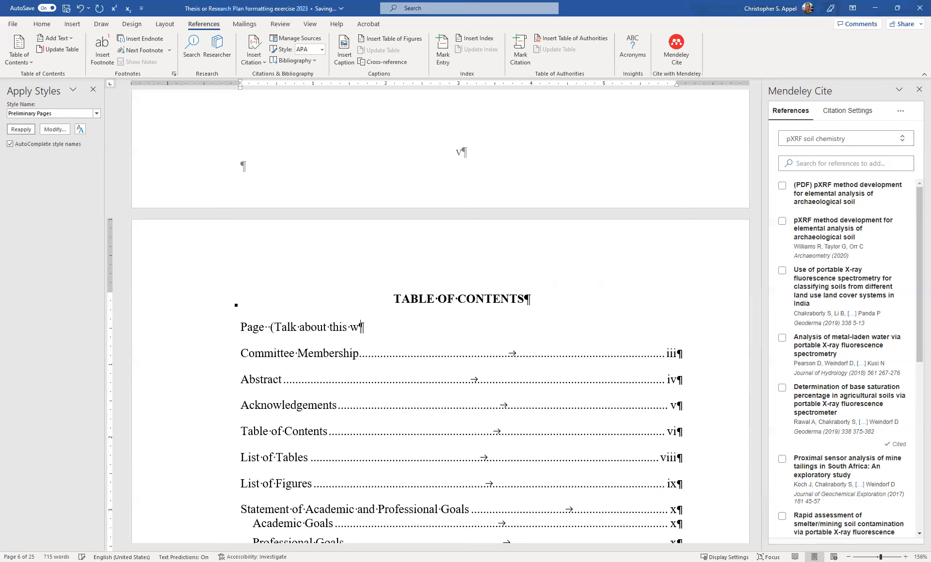
key("BackSpace")
key("BackSpace")
key("BackSpace")
key("BackSpace")
key("BackSpace")
key("BackSpace")
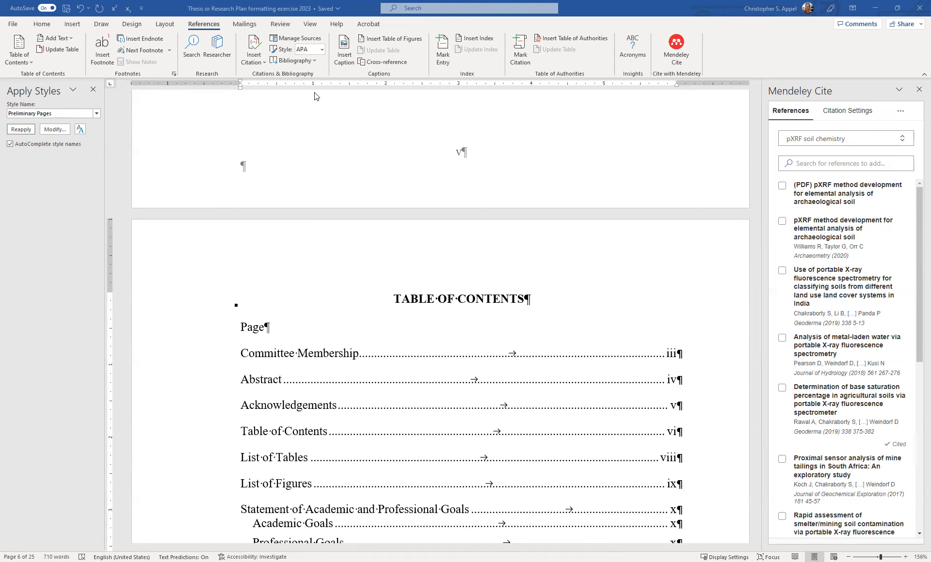
Switch the ruler's tab type to right-aligned tab stops
left_click(311, 26)
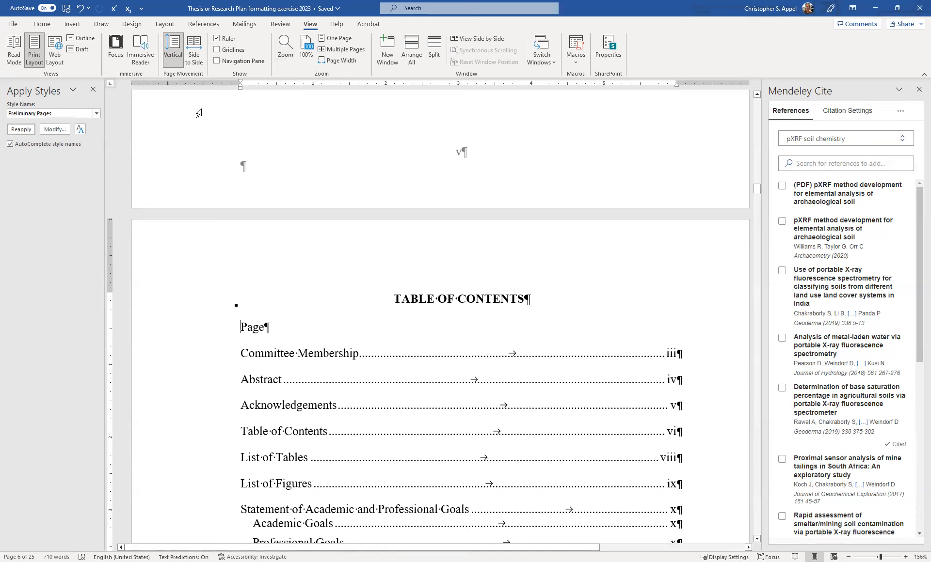
left_click(111, 86)
left_click(111, 86)
left_click(111, 86)
left_click(111, 85)
left_click(111, 85)
left_click(111, 83)
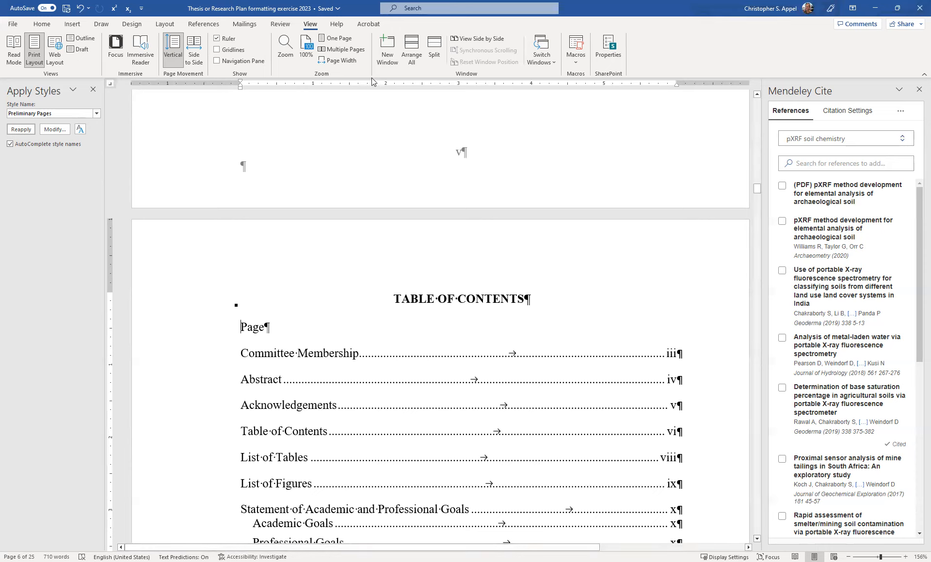
Set a right-aligned tab stop at the 6-inch right margin on the table of contents' Page line and align Page to it
left_click(498, 83)
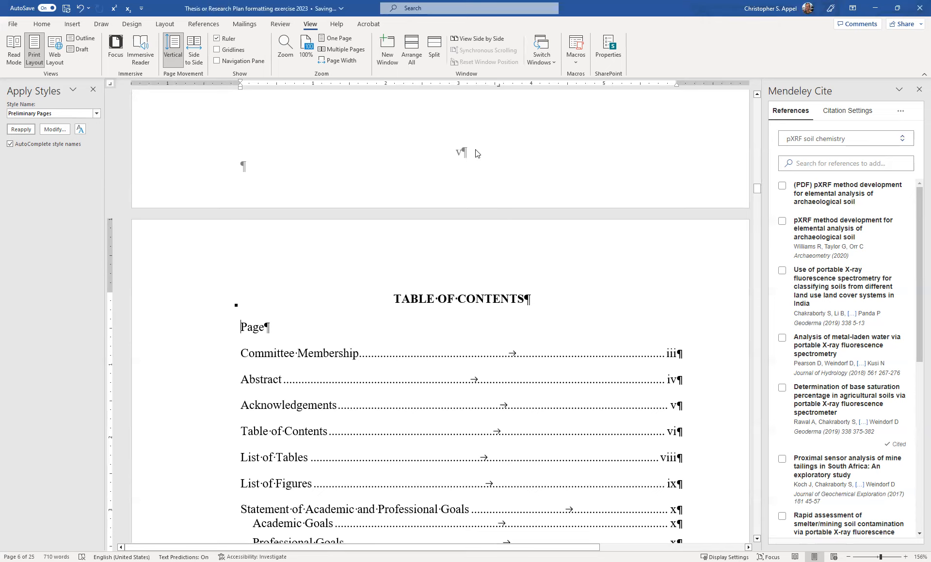
left_click(499, 88)
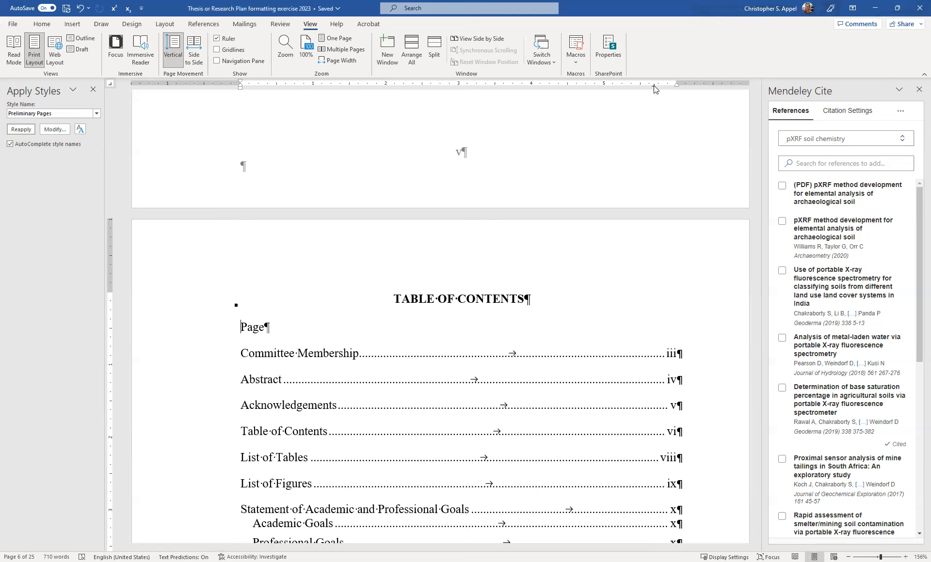
left_click_drag(658, 85, 673, 88)
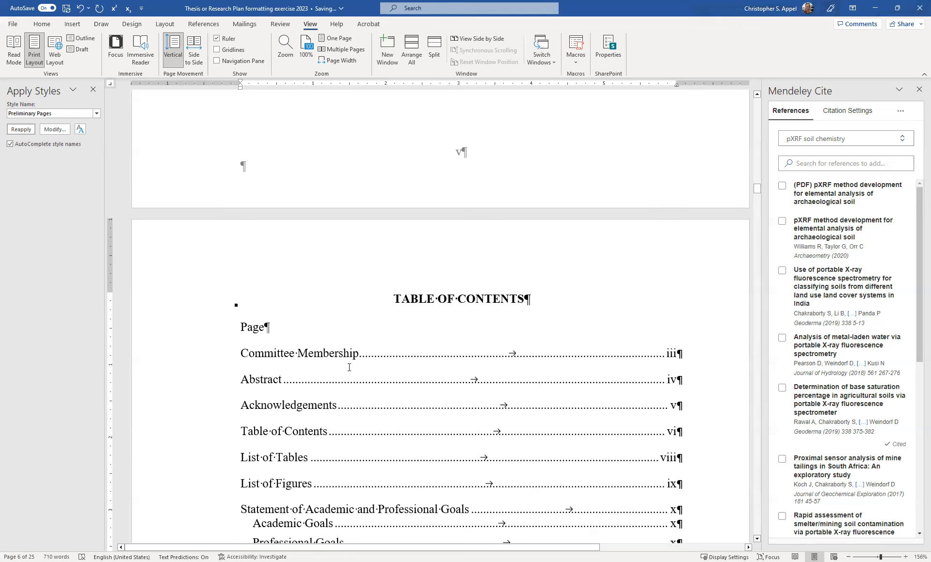
left_click(242, 328)
key("Tab")
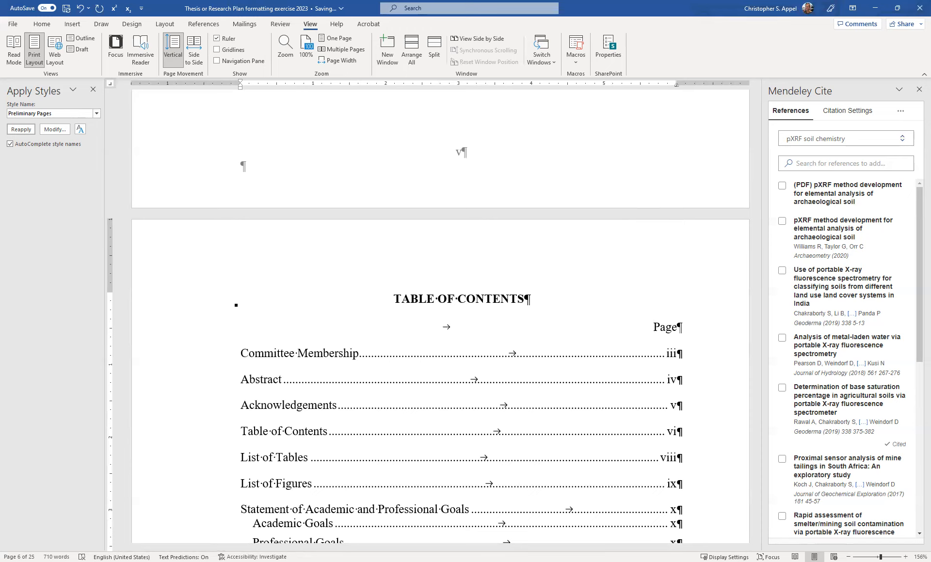
Test the right-aligned tab by adding "This is the last" before Page, and remove the test text
type("This is the last")
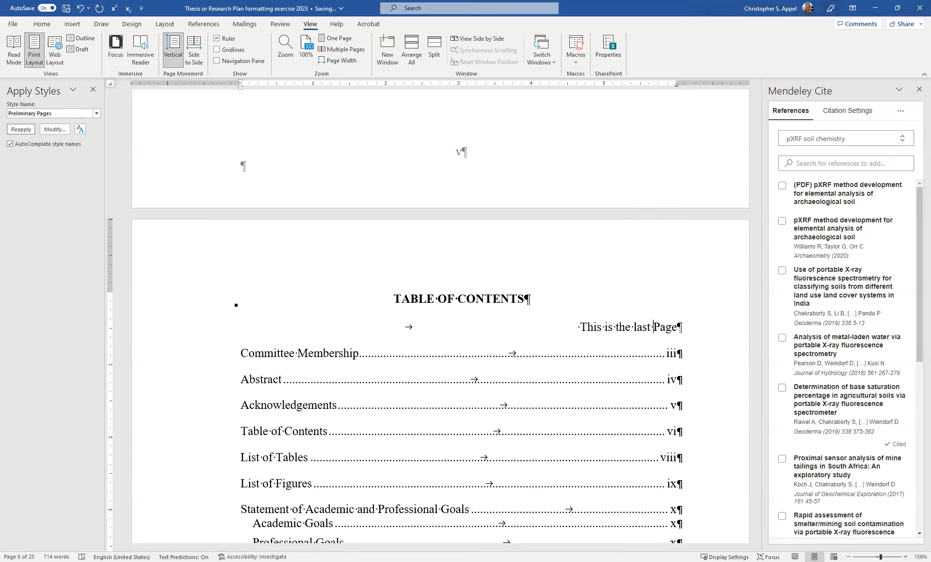
key("BackSpace")
key("BackSpace")
key("BackSpace")
key("BackSpace")
key("BackSpace")
key("BackSpace")
key("BackSpace")
key("BackSpace")
key("BackSpace")
key("BackSpace")
key("BackSpace")
key("BackSpace")
key("BackSpace")
key("BackSpace")
key("BackSpace")
key("BackSpace")
key("BackSpace")
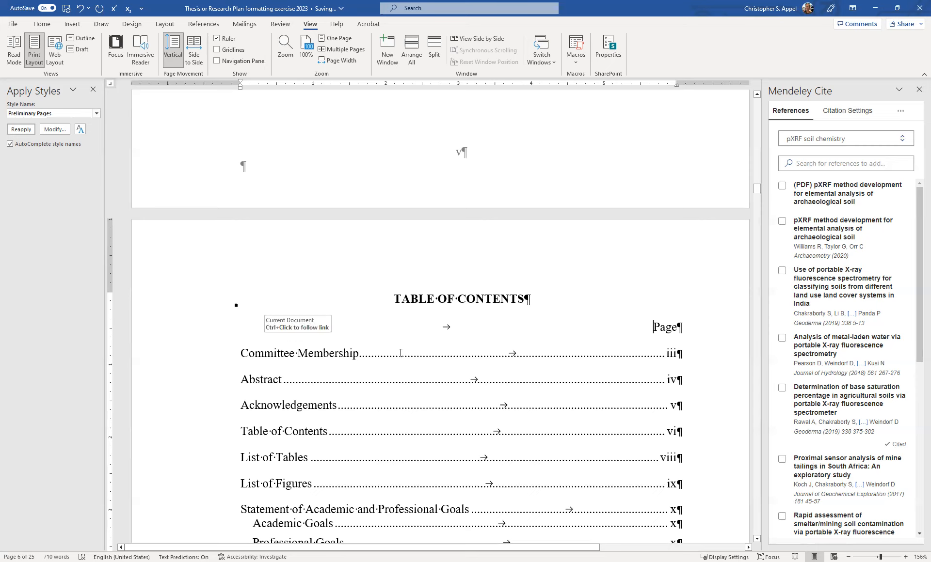
key("BackSpace")
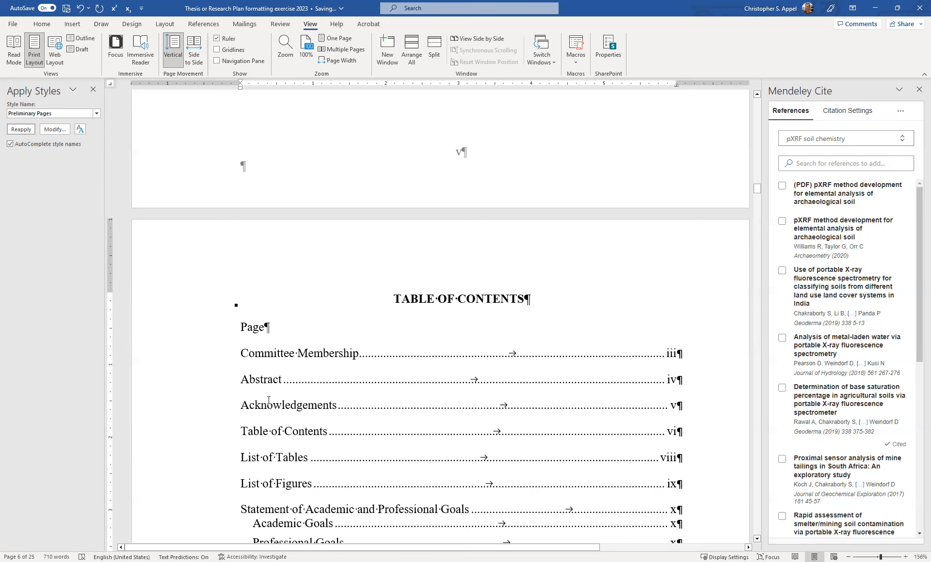
key("ctrl+z")
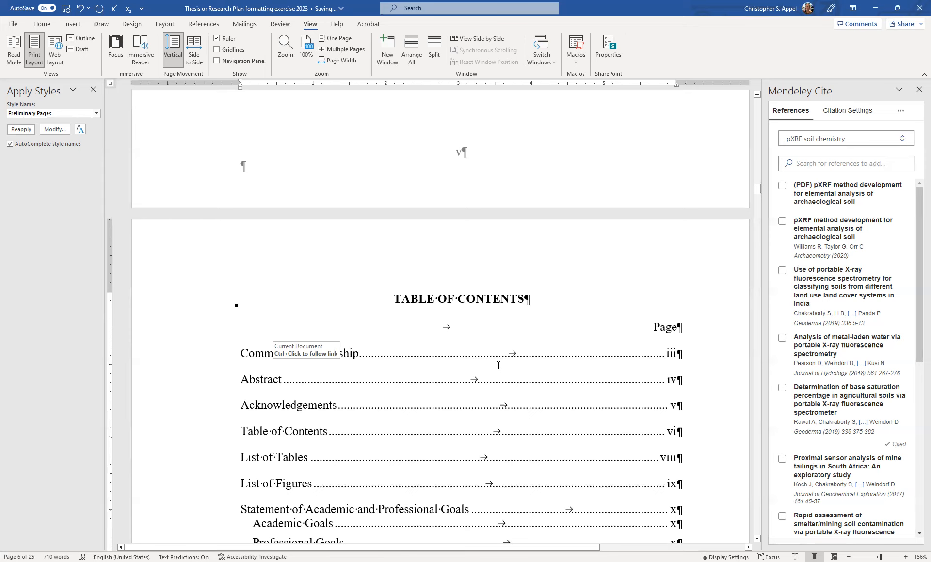
Review the table of contents entries down to Budget, highlighting the Chapter 3 subentries from Materials and Methods to Statistics
scroll(499, 365, "down", 10)
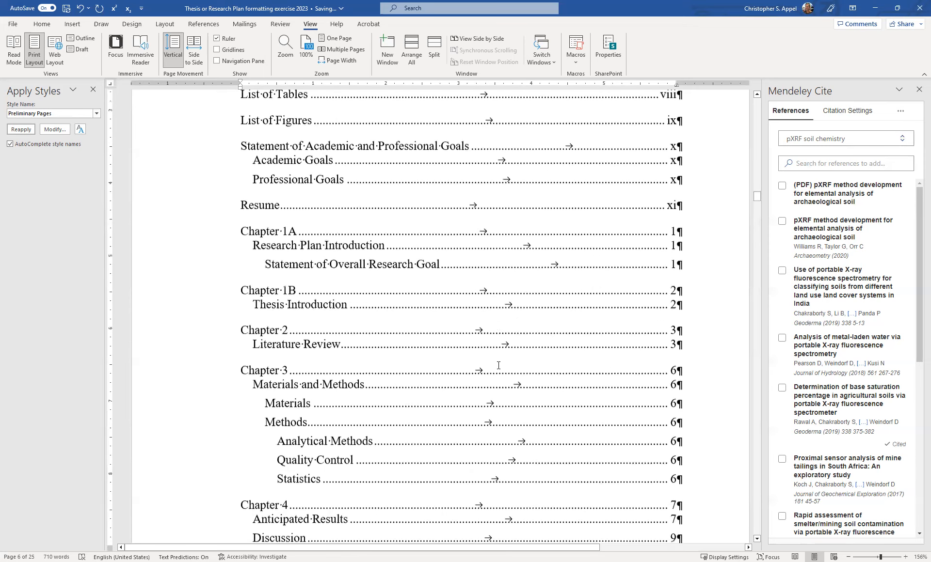
scroll(498, 365, "down", 3)
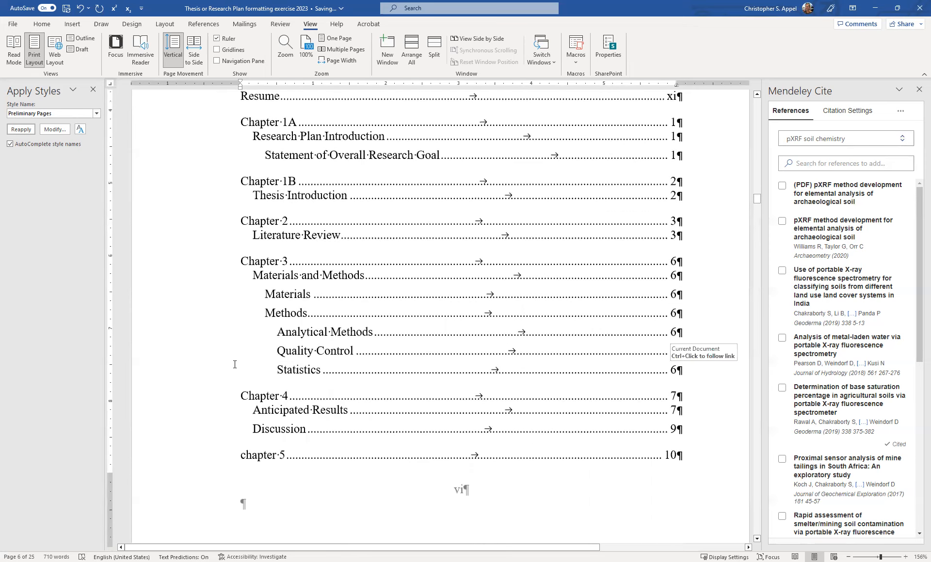
scroll(224, 321, "up", 1)
left_click_drag(228, 315, 231, 405)
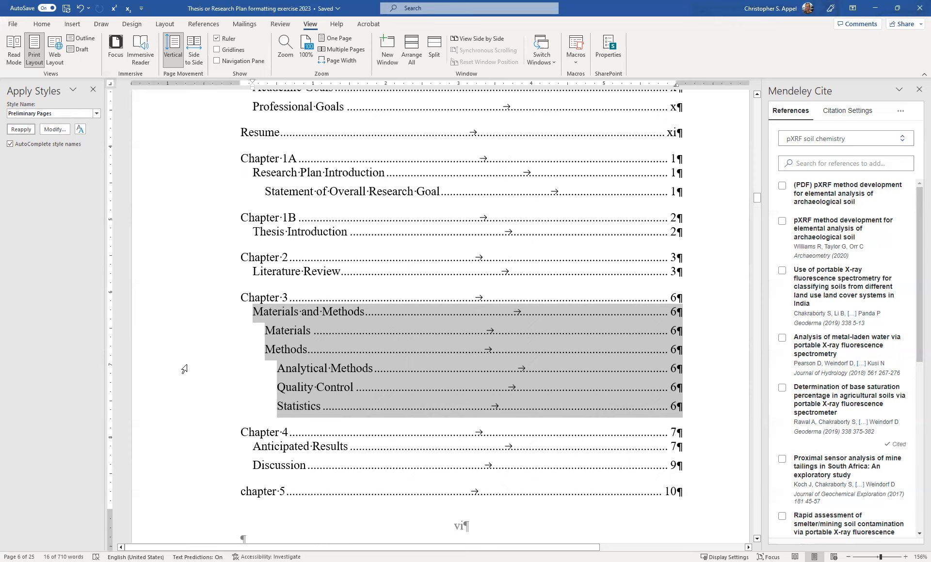
scroll(194, 364, "down", 4)
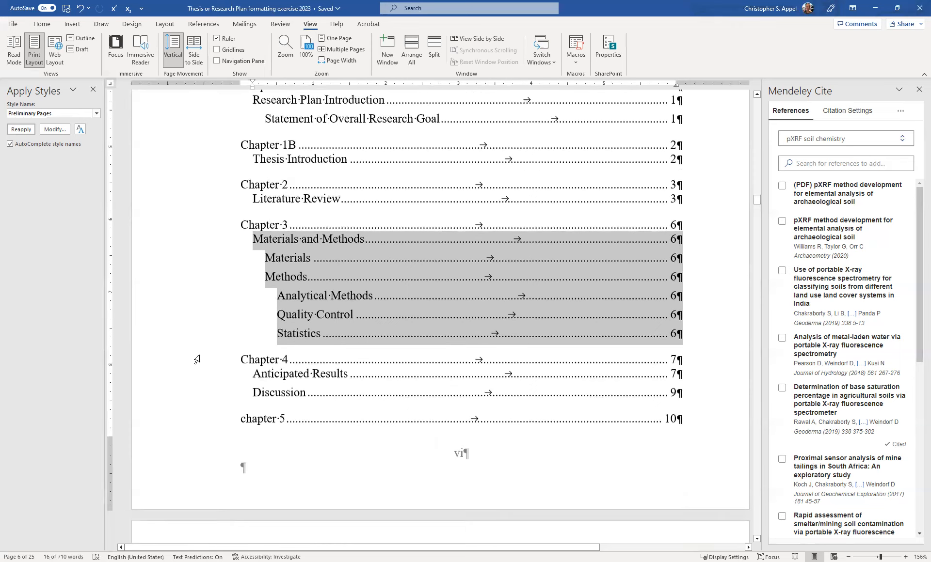
scroll(202, 359, "down", 12)
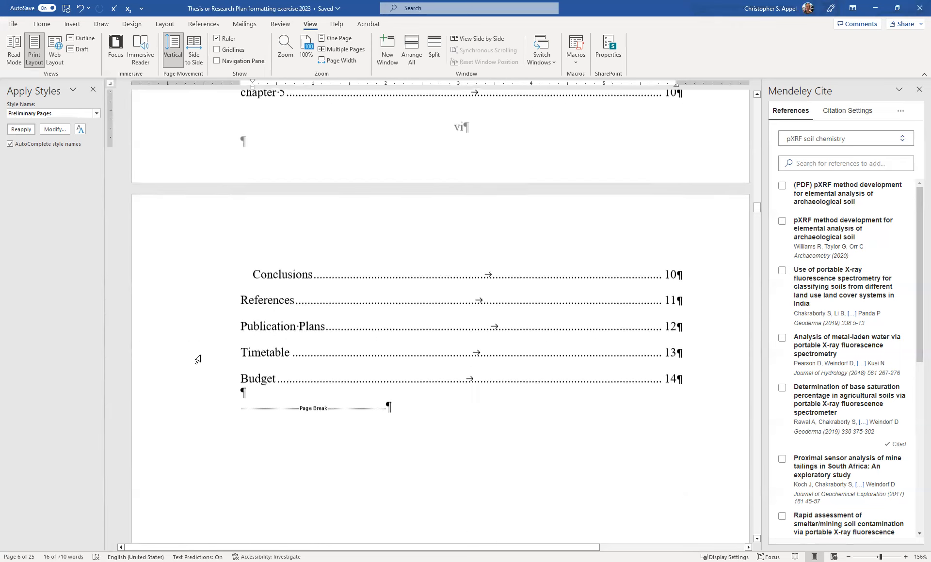
Under the LIST OF TABLES heading, set a right-aligned tab stop at the 6-inch right margin and align Page to it
scroll(198, 359, "down", 7)
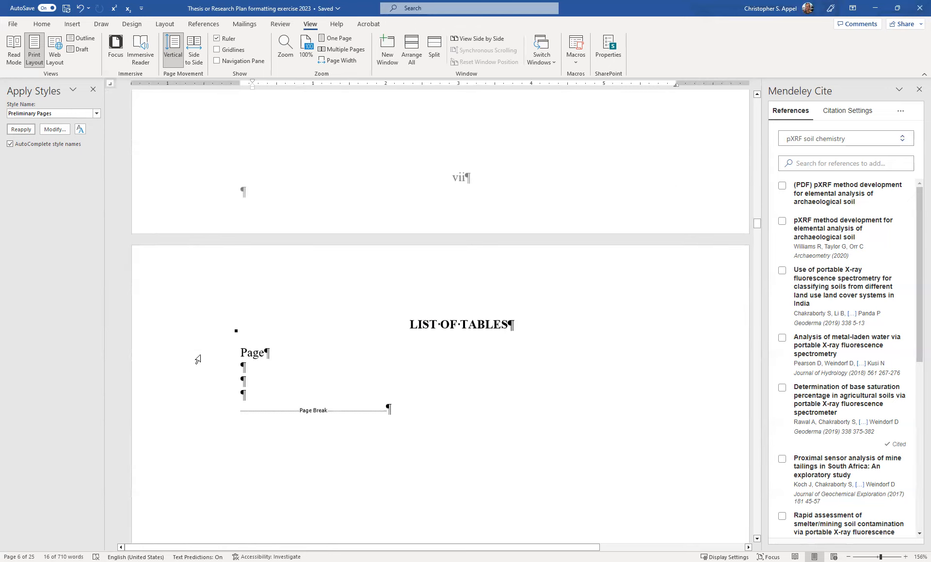
left_click(259, 340)
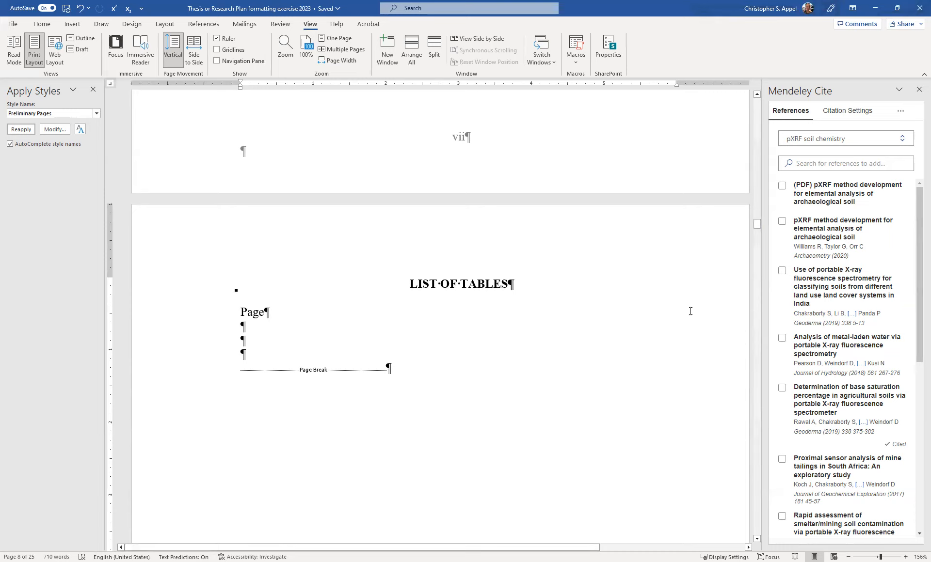
left_click(660, 84)
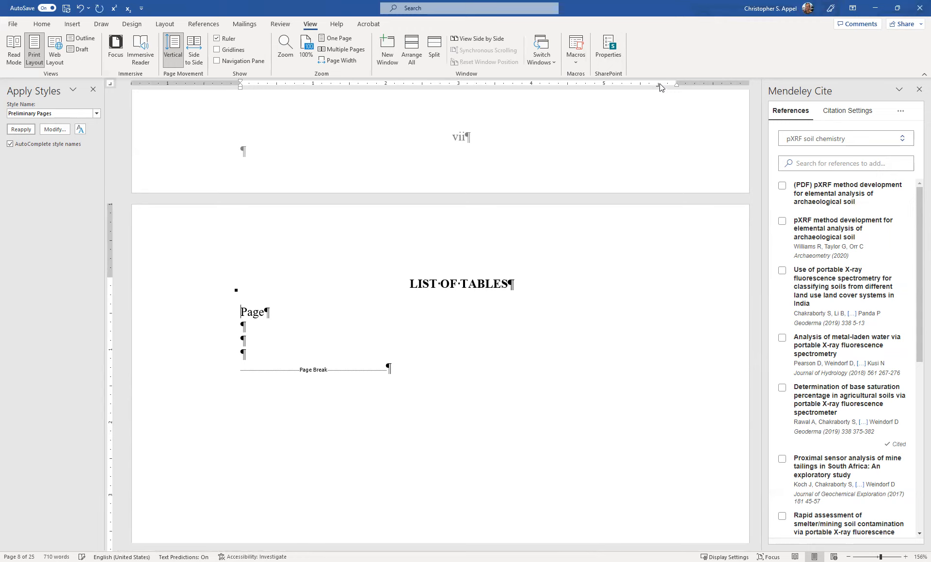
left_click_drag(659, 84, 662, 84)
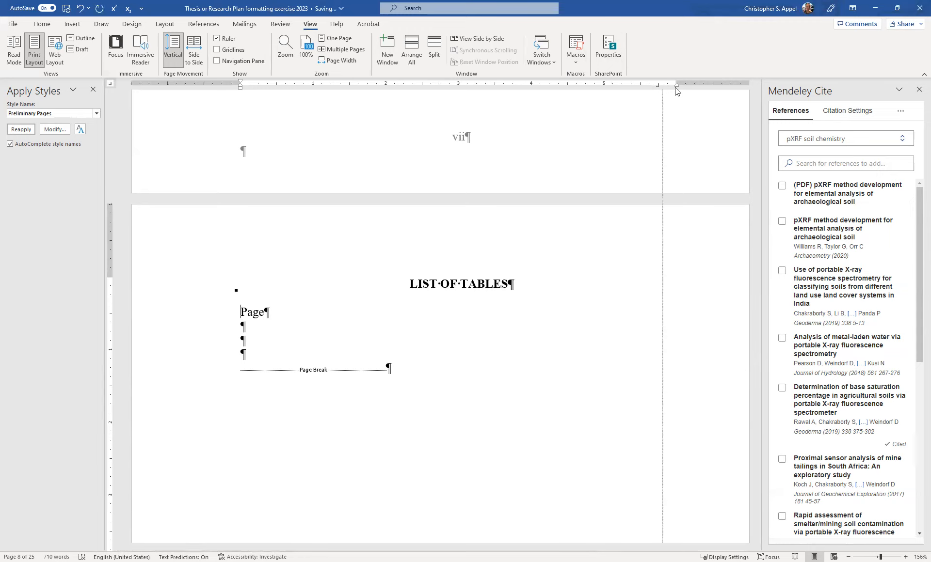
key("Tab")
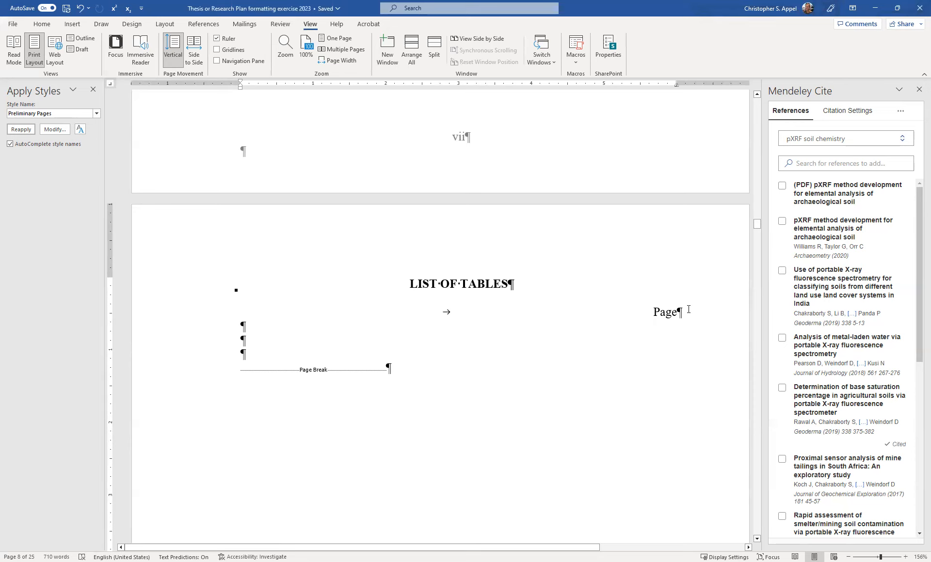
key("Return")
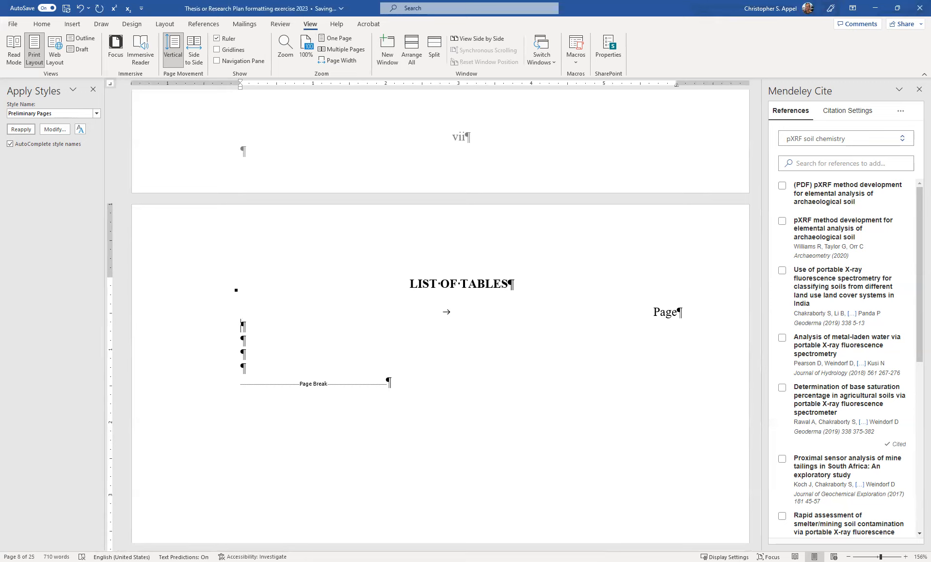
left_click(259, 340)
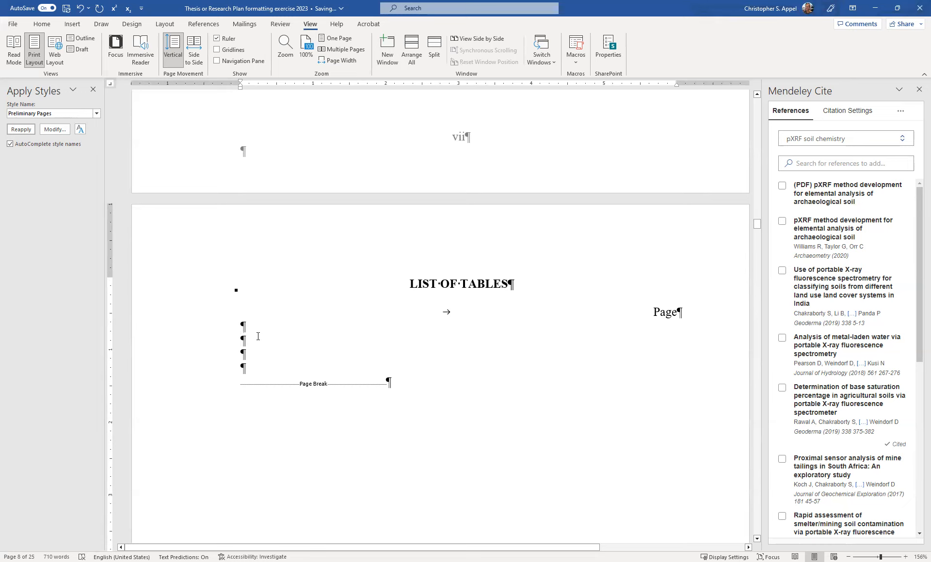
left_click(258, 323)
key("Delete")
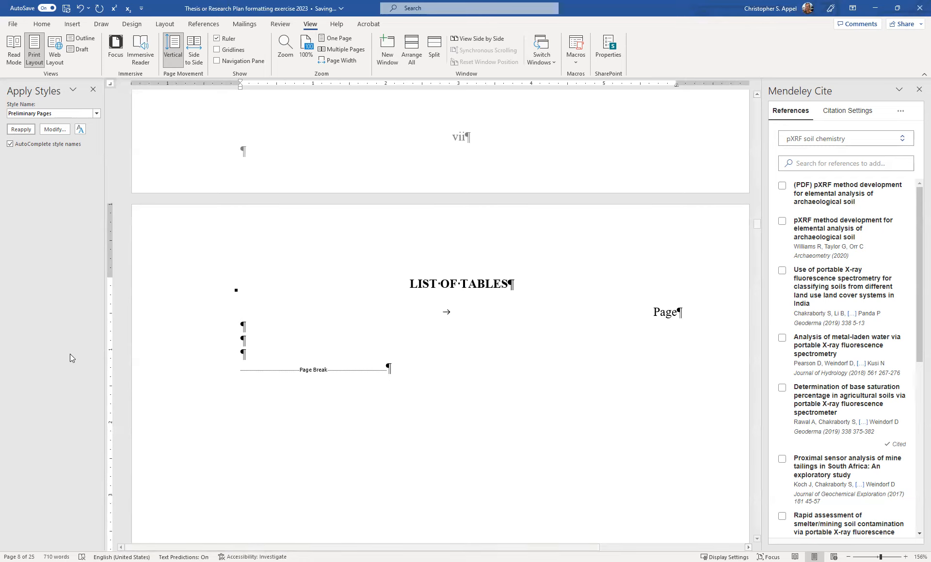
Open the table of figures settings with the insertion point on the second empty line beneath Page under LIST OF TABLES
left_click(270, 344)
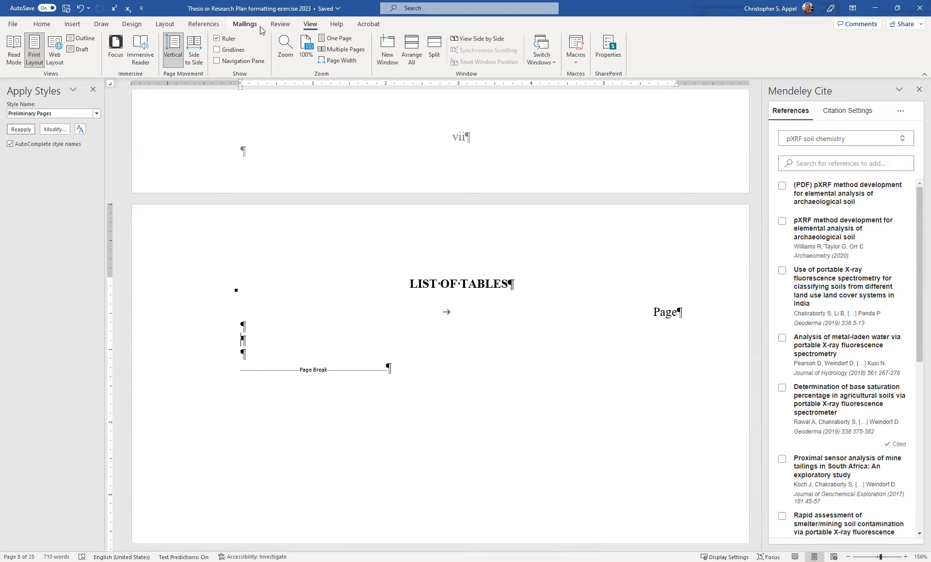
left_click(203, 25)
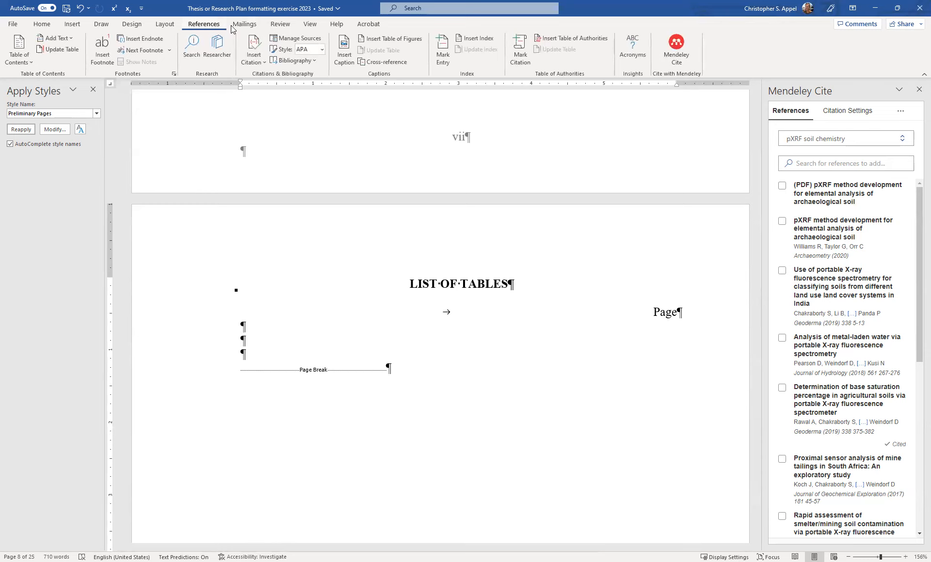
left_click(400, 39)
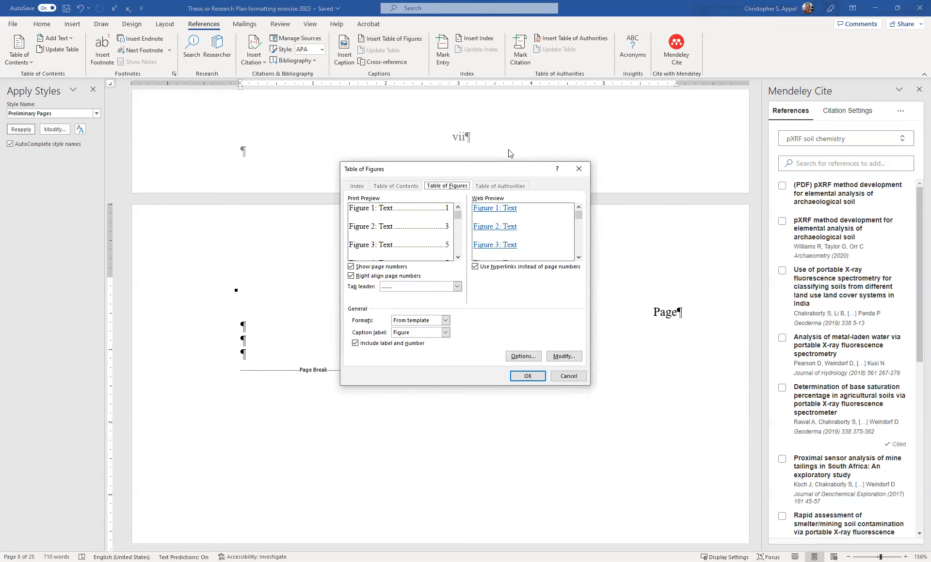
left_click_drag(483, 172, 514, 180)
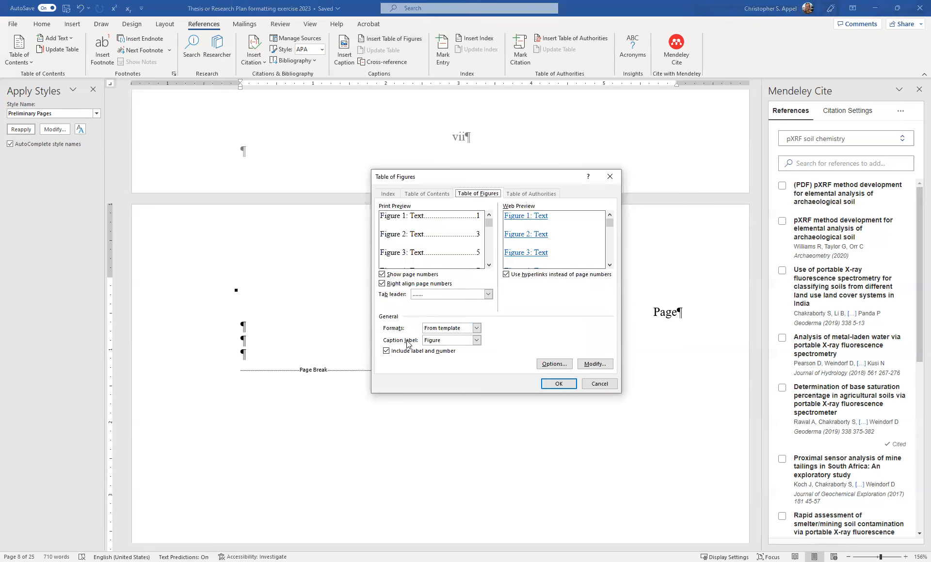
left_click(476, 341)
left_click(477, 341)
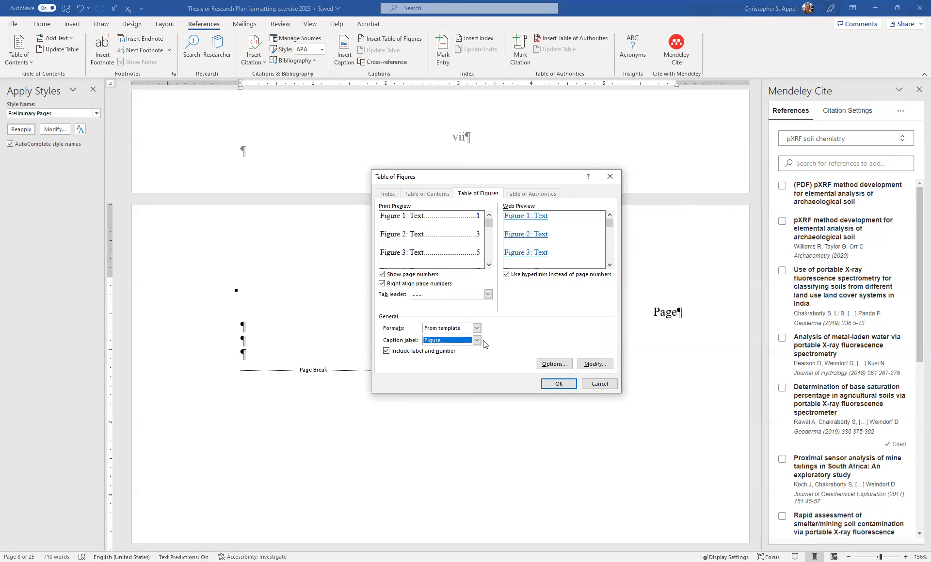
left_click(558, 367)
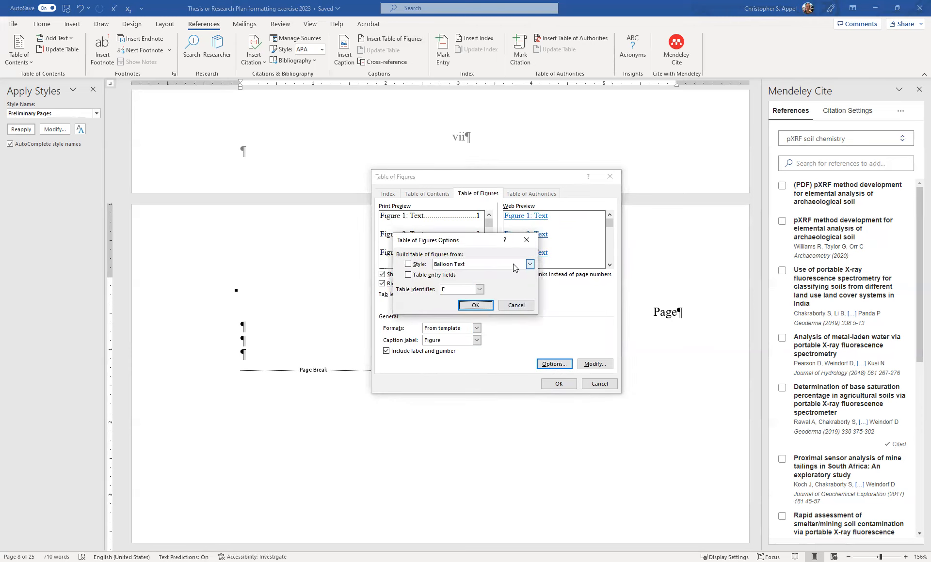
left_click(530, 265)
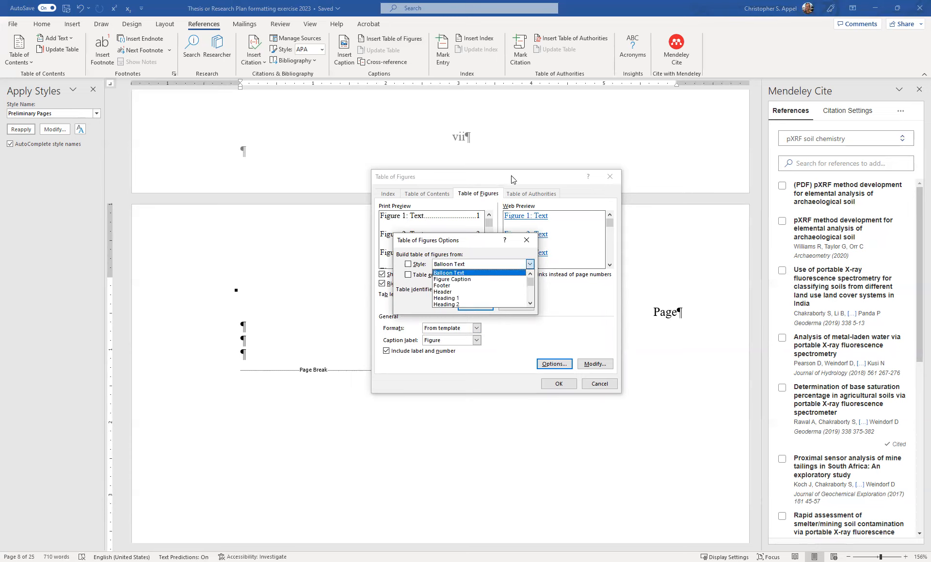
left_click(530, 303)
left_click(530, 303)
left_click(530, 303)
left_click(530, 303)
left_click(530, 303)
left_click(530, 303)
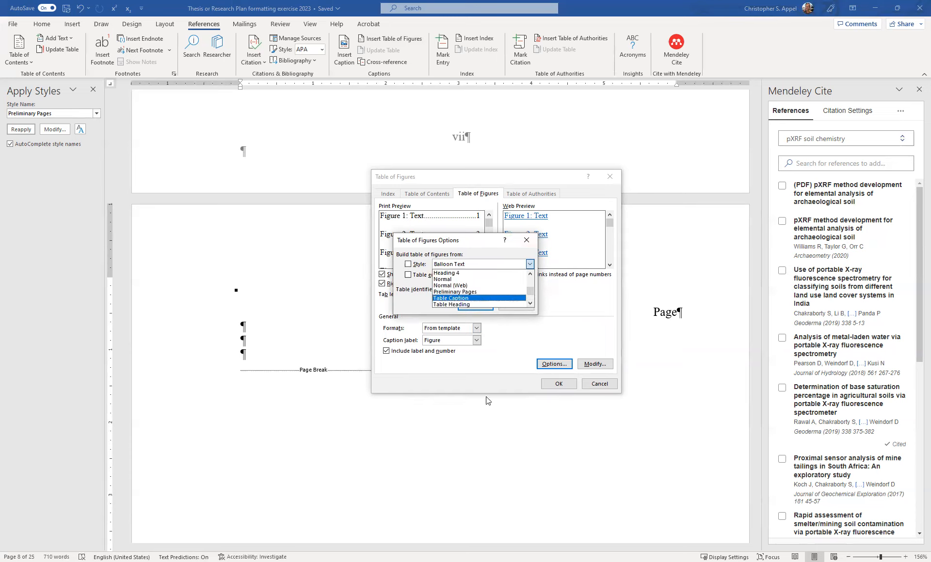
left_click(509, 300)
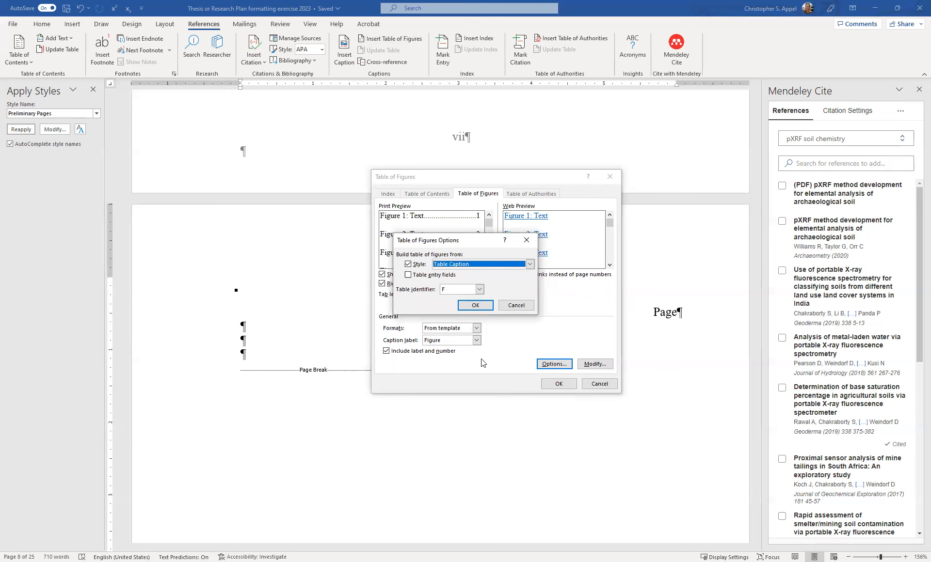
left_click(475, 305)
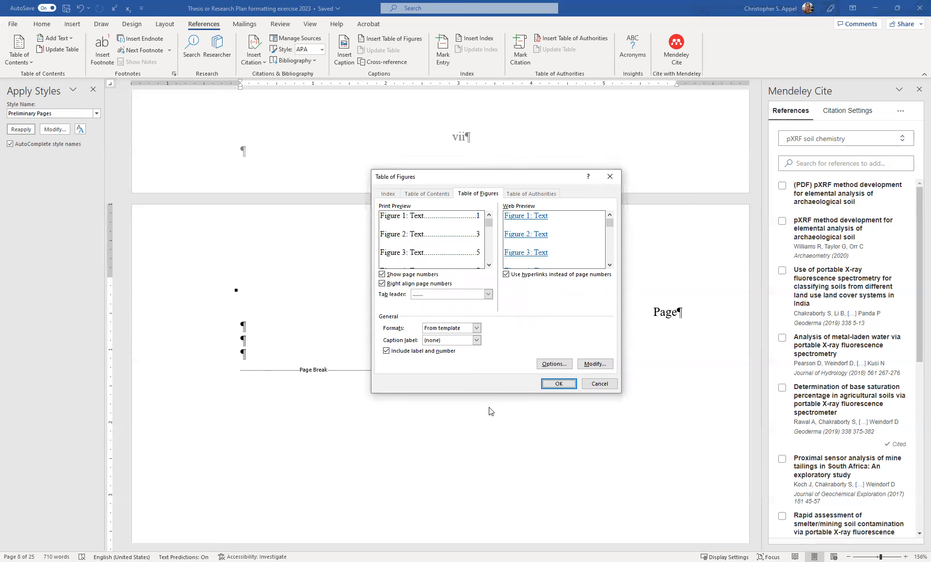
left_click(596, 365)
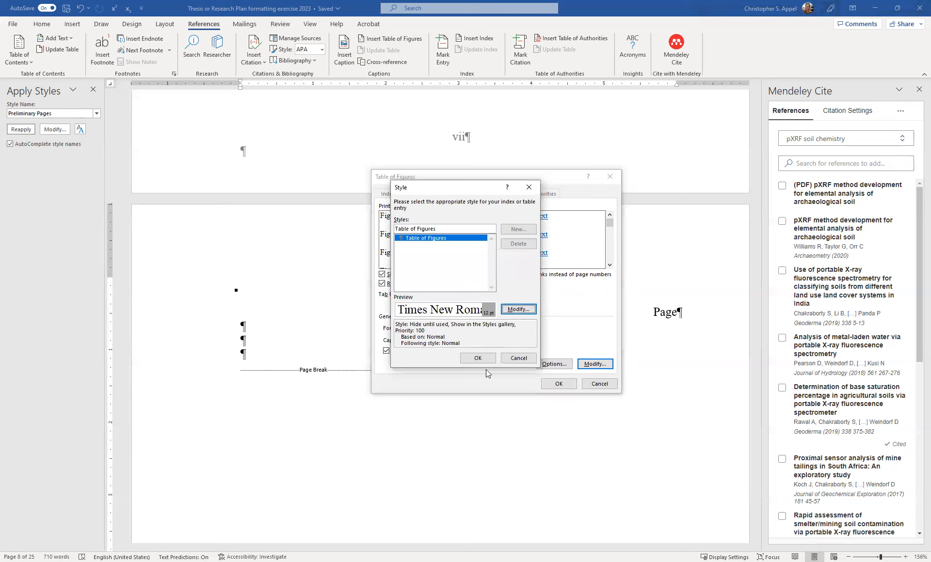
left_click(521, 361)
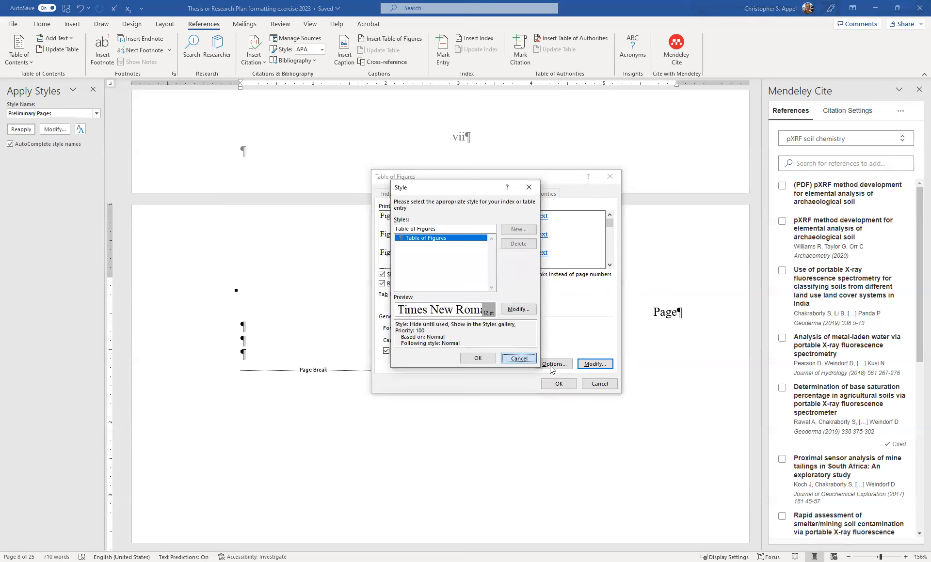
left_click(553, 364)
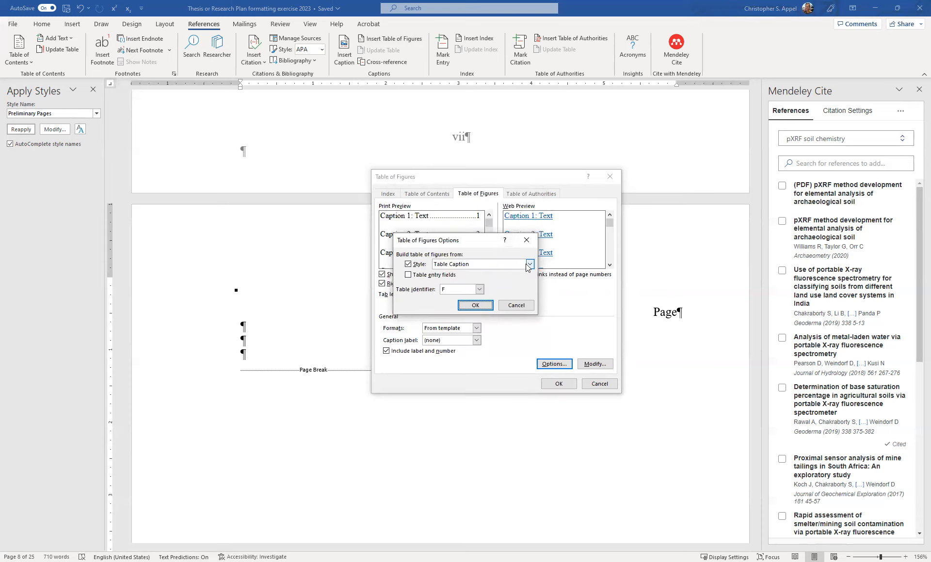
left_click(529, 265)
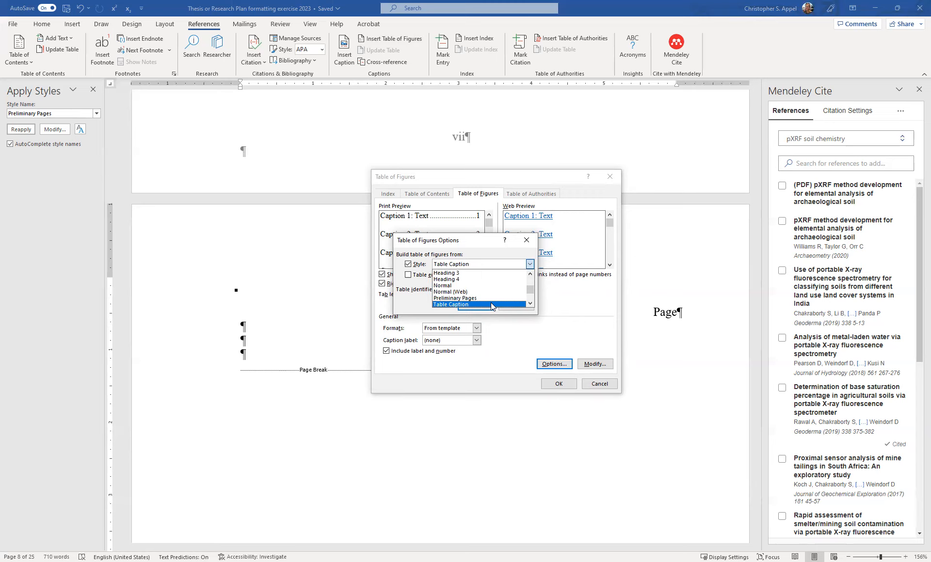
left_click(490, 304)
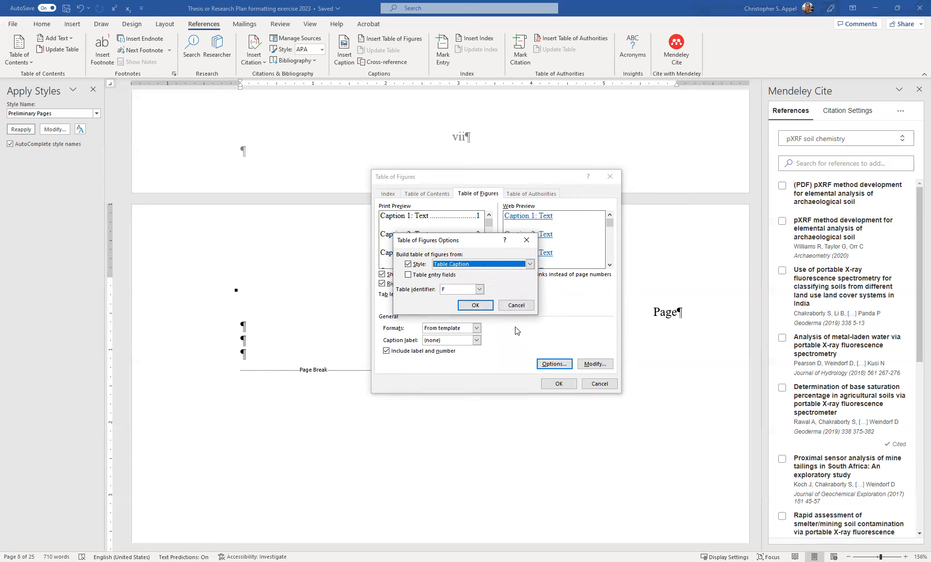
left_click(481, 306)
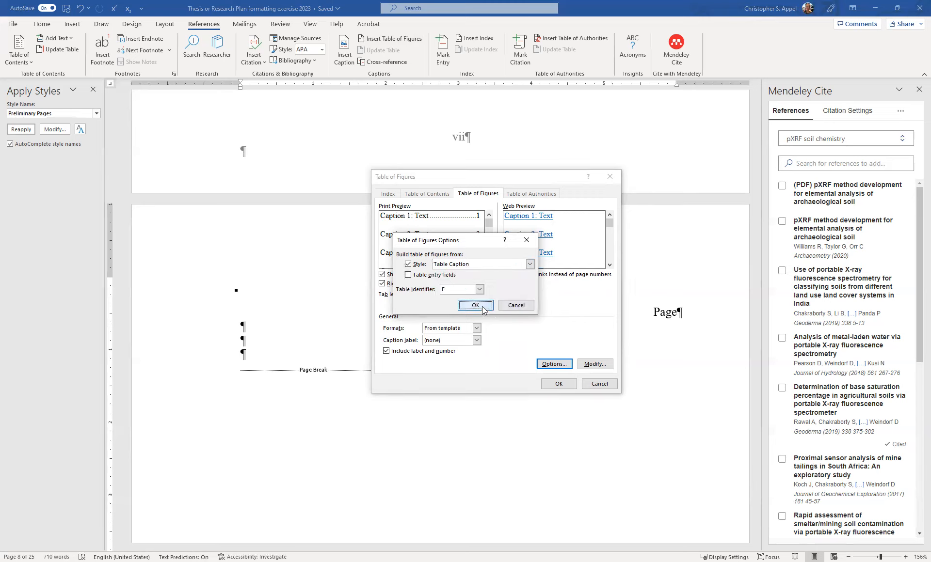
left_click(600, 382)
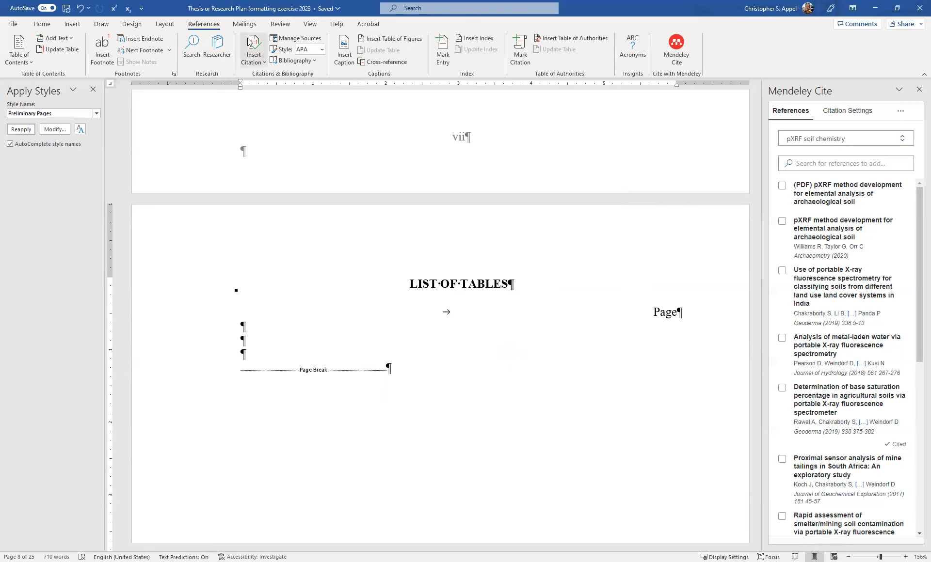
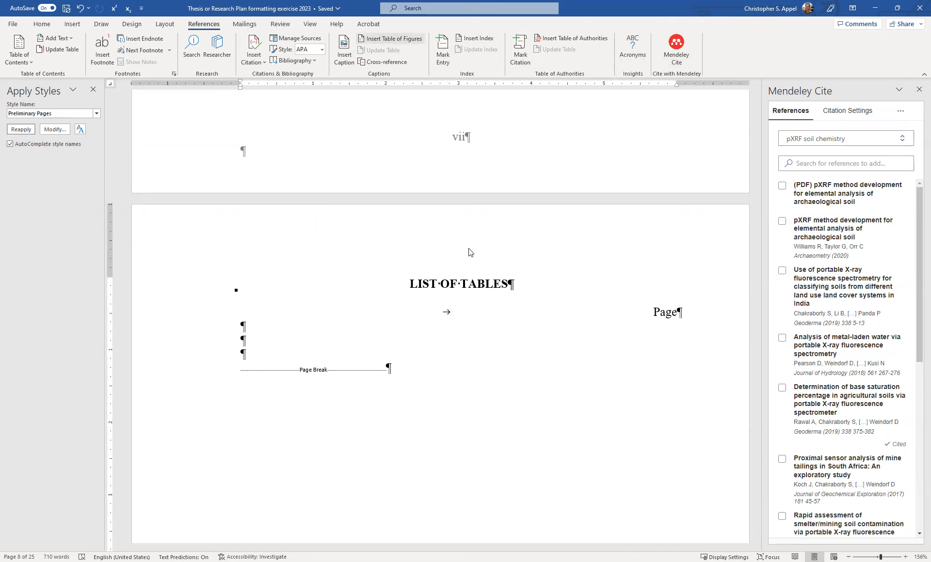
Set the table of figures options to build the list from the Table Caption style
left_click(554, 363)
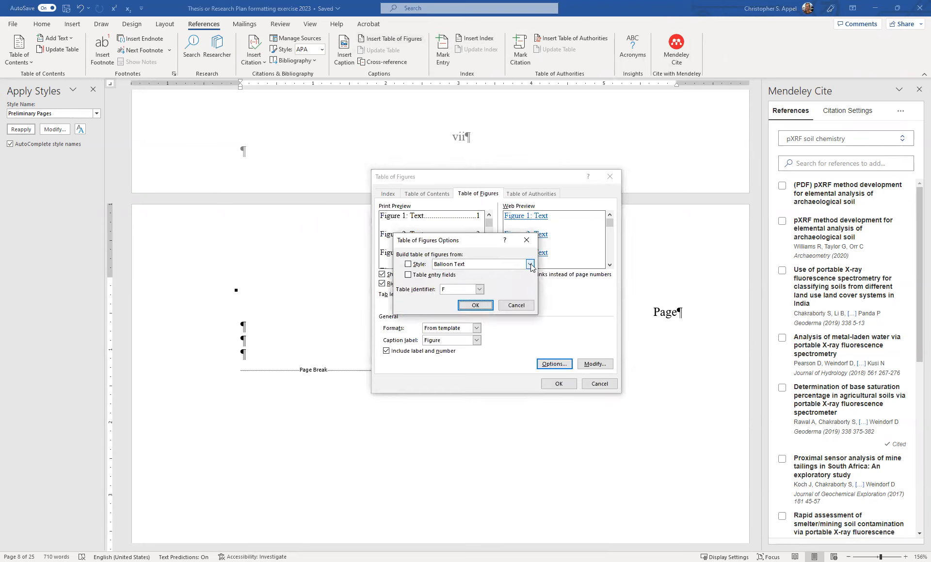
left_click(530, 264)
scroll(514, 291, "down", 2)
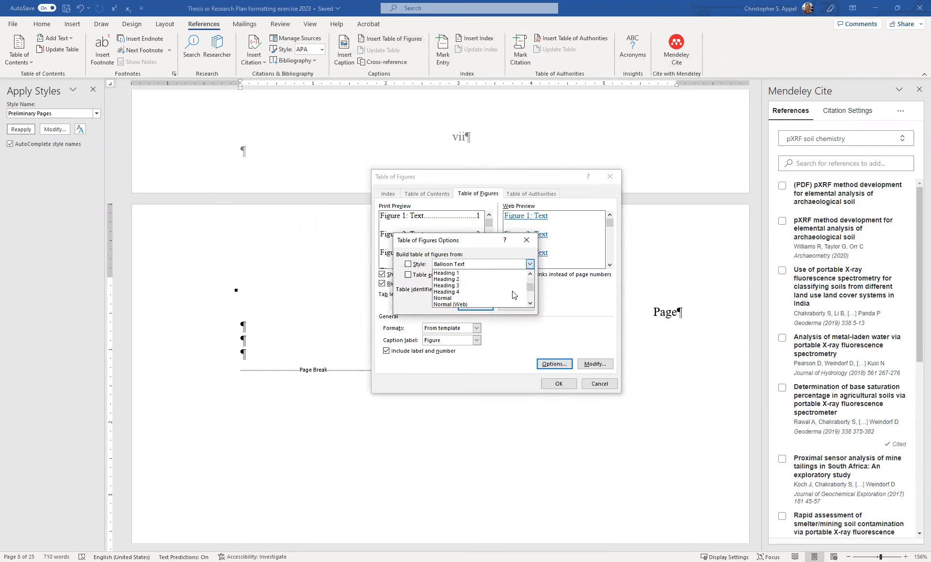
scroll(514, 294, "down", 3)
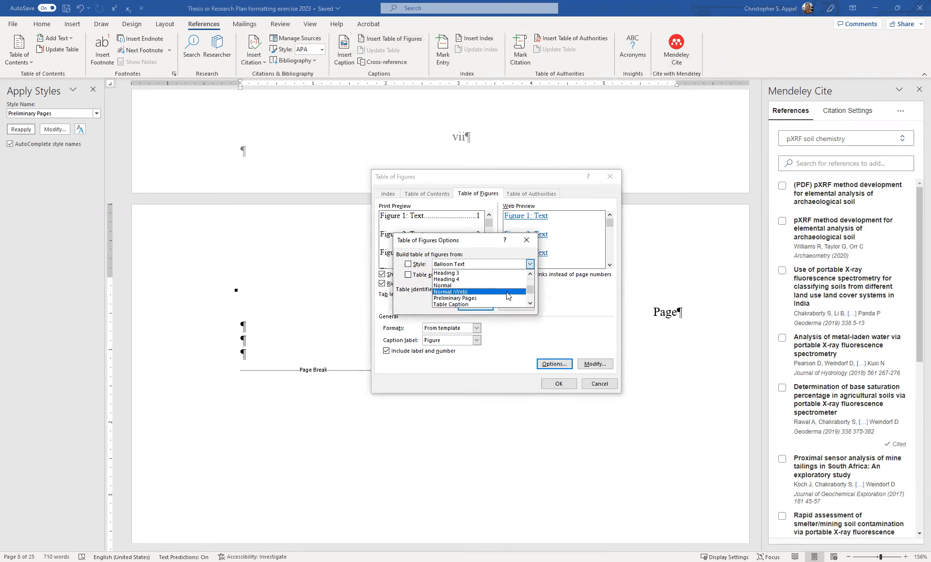
left_click(496, 298)
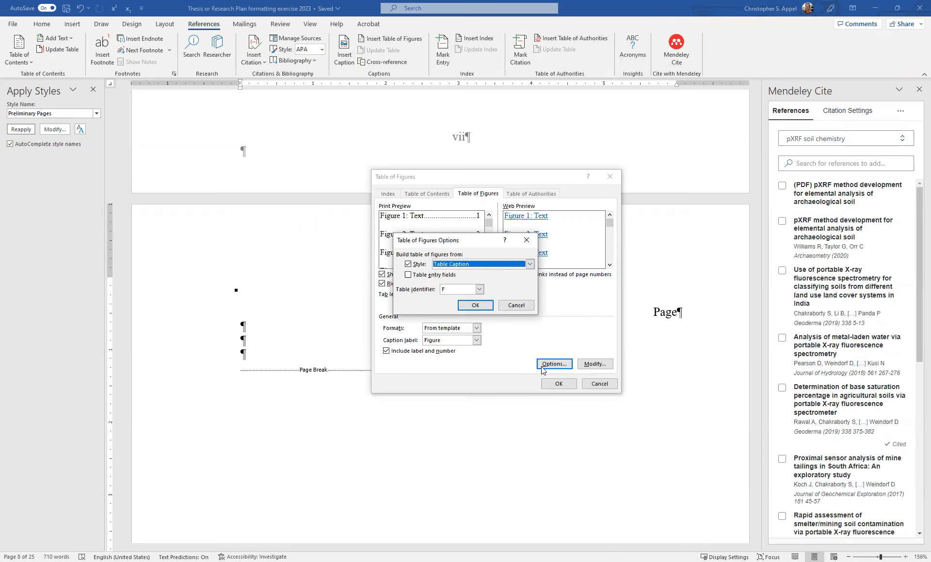
left_click(475, 305)
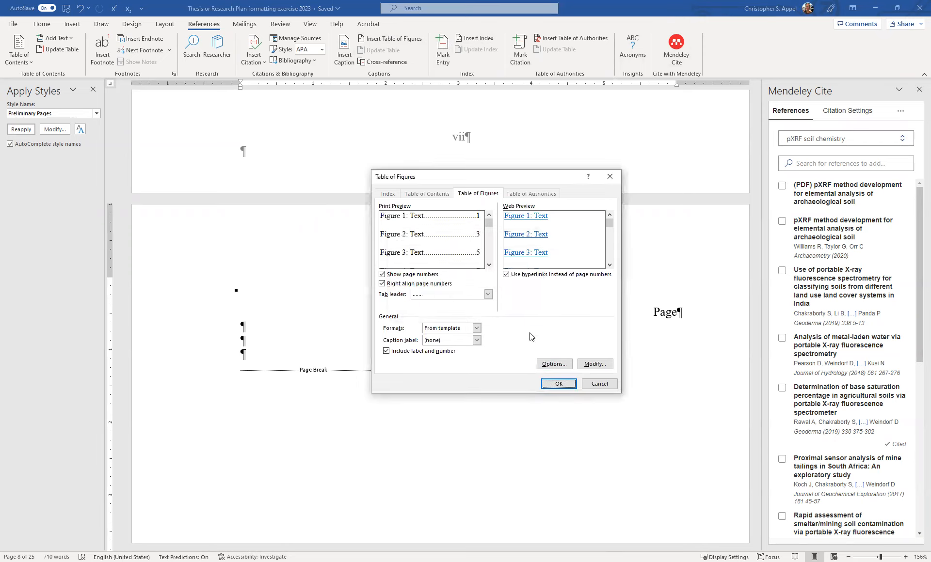
Modify the Table of Figures style to single line spacing with 12 pt after, and insert the list of tables
left_click(594, 369)
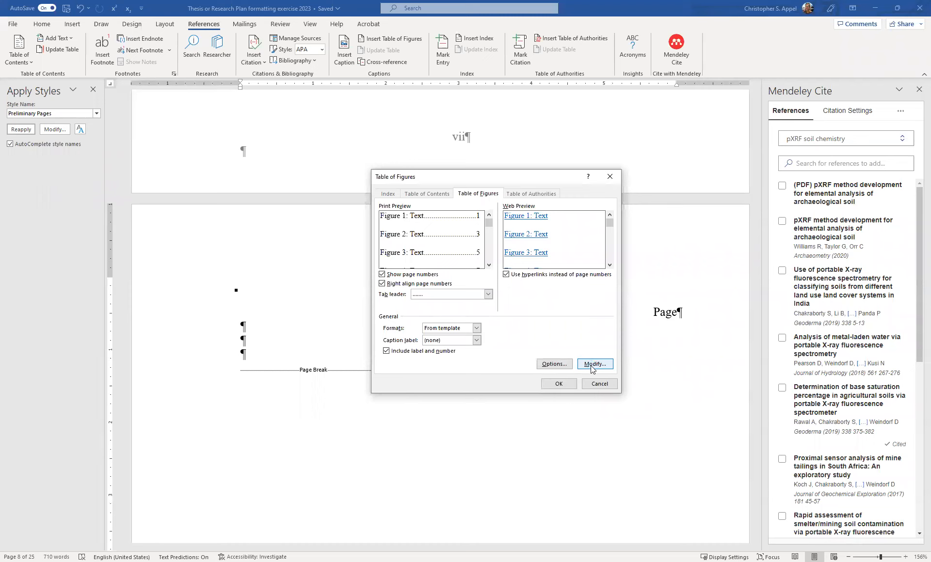
left_click(518, 309)
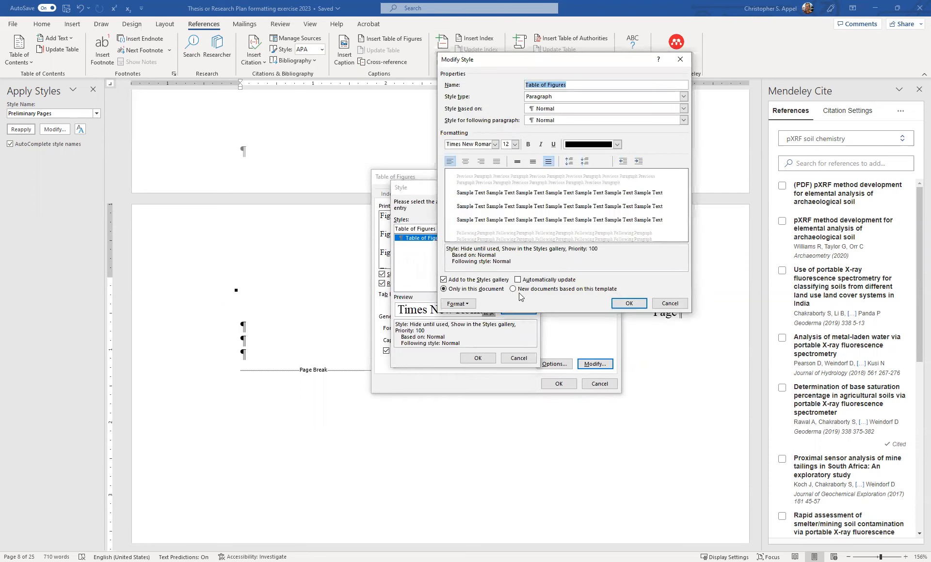
left_click(517, 161)
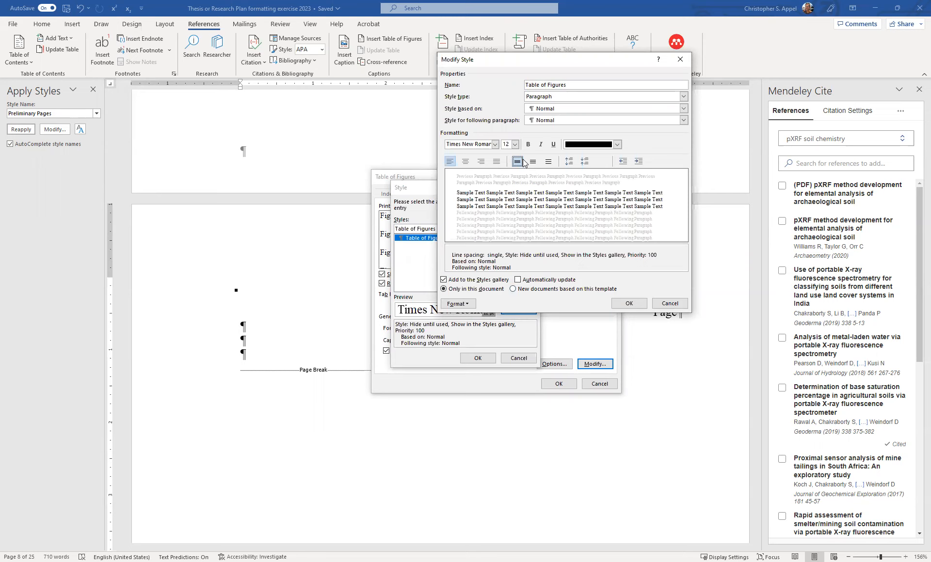
left_click(468, 304)
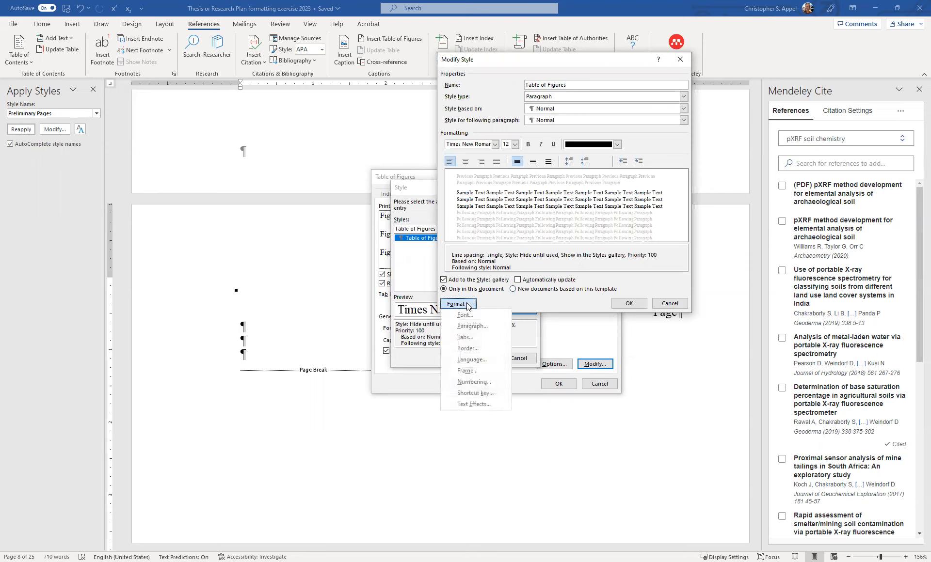
left_click(469, 328)
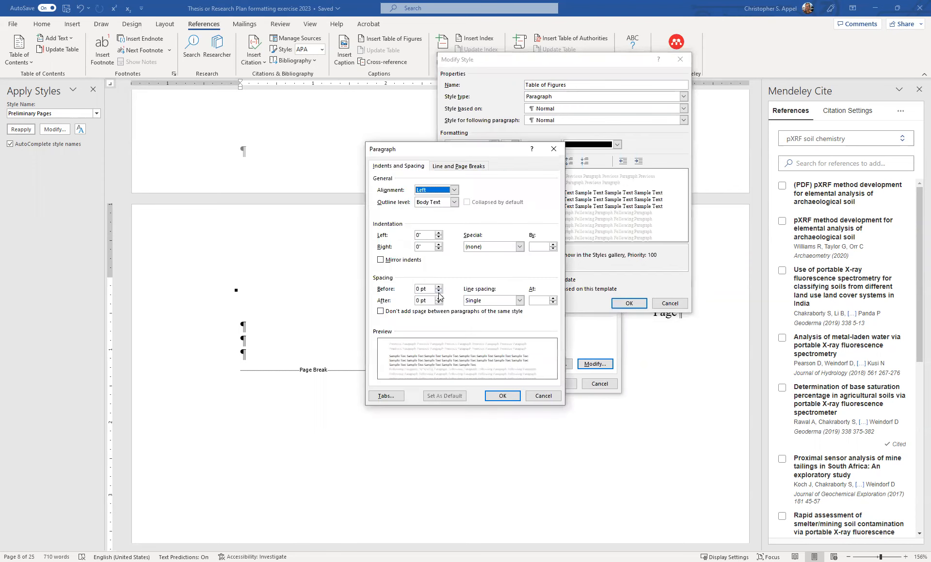
left_click(441, 298)
left_click(441, 298)
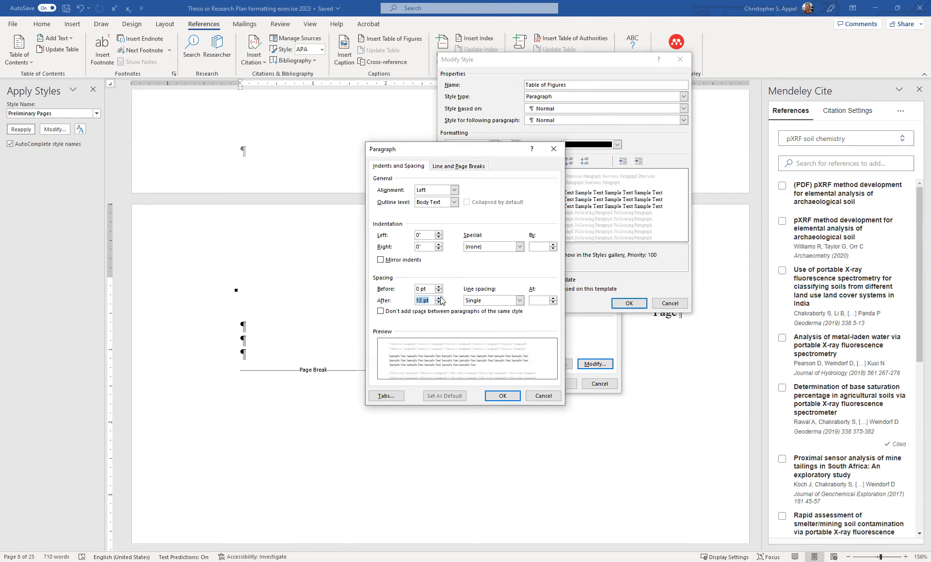
left_click(495, 397)
left_click(629, 304)
left_click(478, 357)
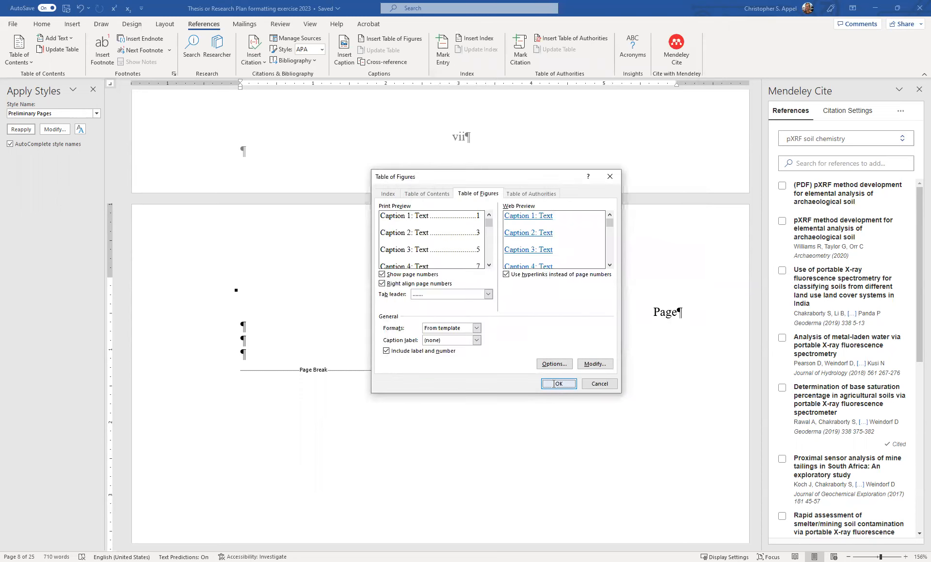
left_click(554, 384)
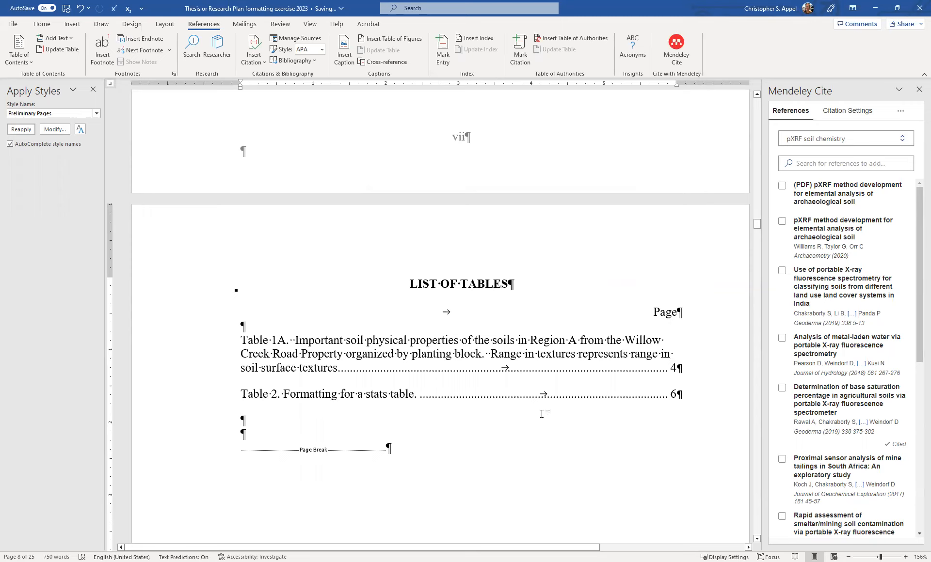
Look over the table of contents from Committee Membership through the final Budget entry
scroll(541, 413, "up", 15)
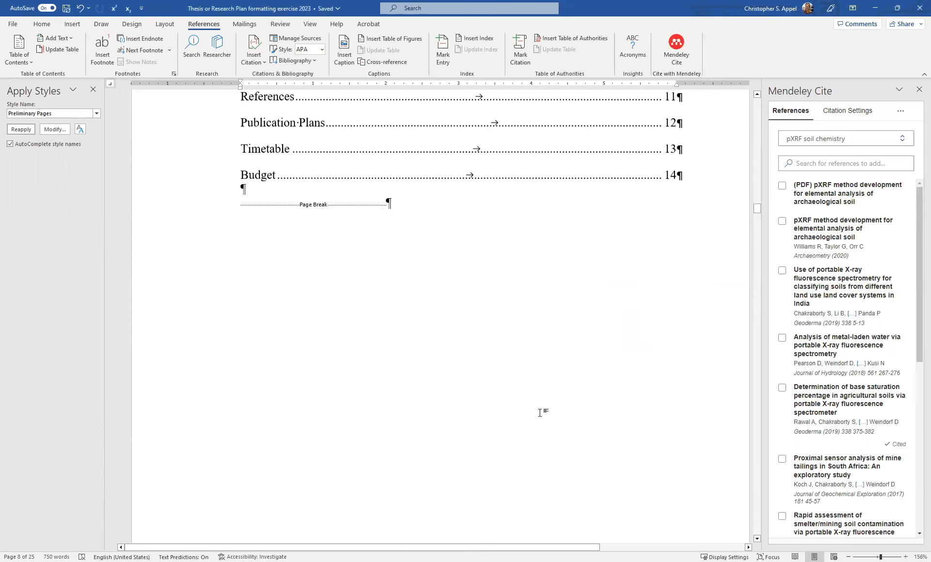
scroll(540, 412, "up", 15)
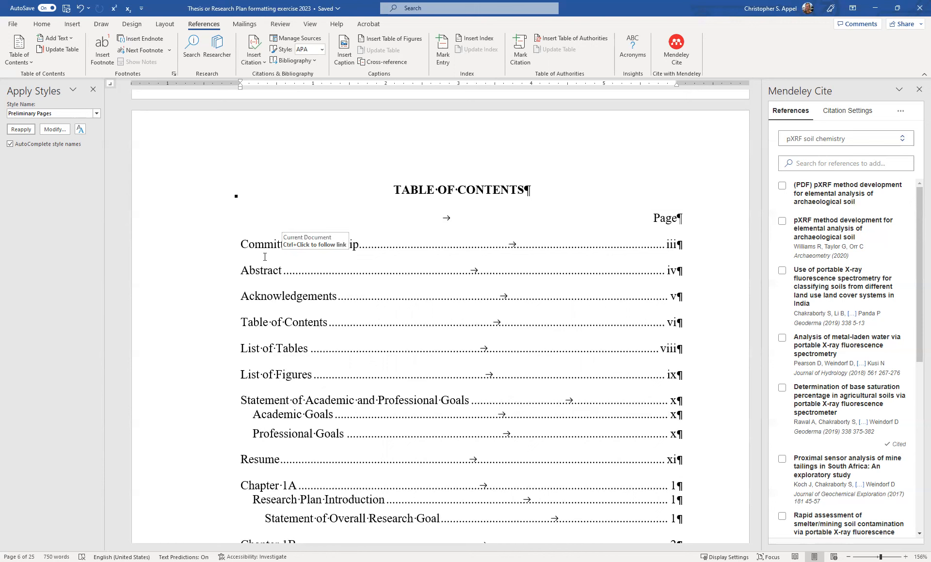
scroll(278, 284, "down", 3)
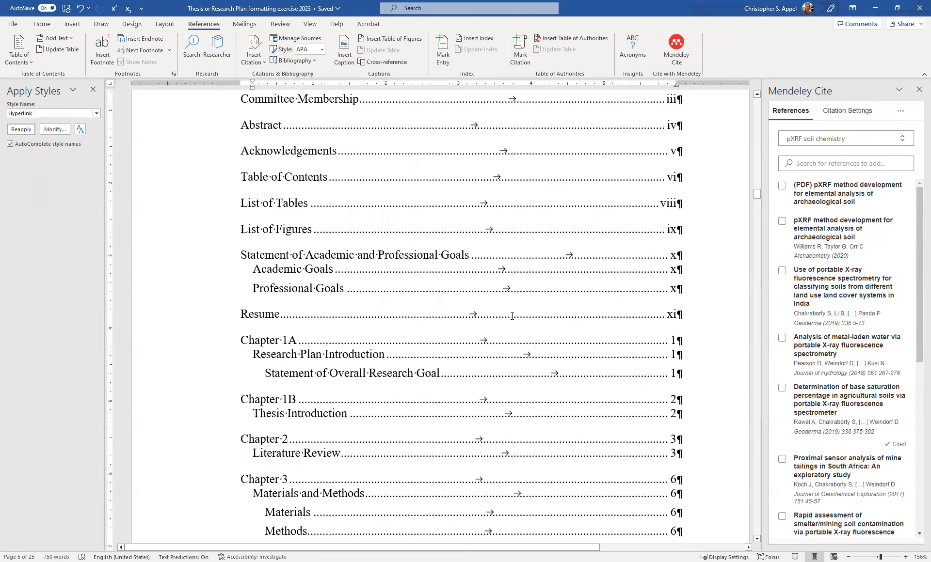
scroll(513, 318, "down", 15)
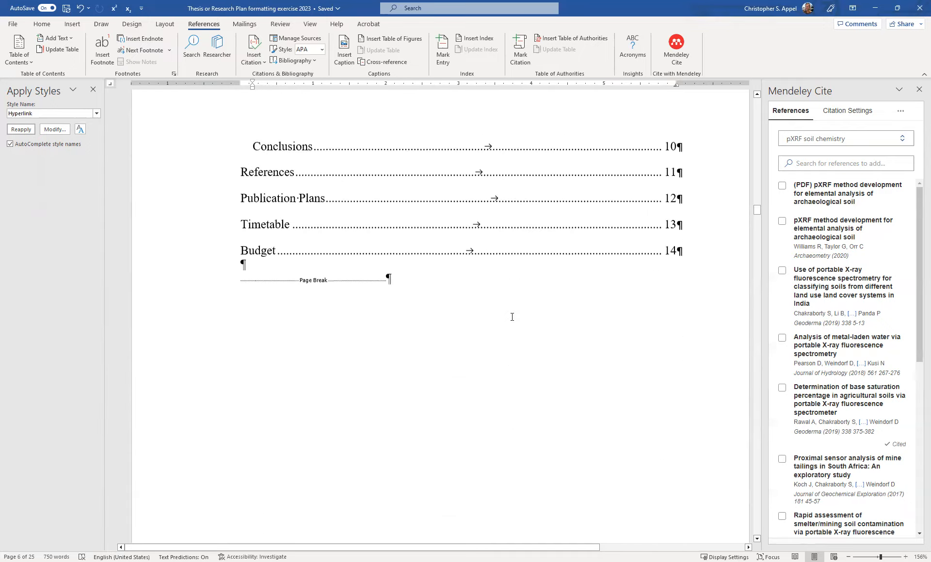
Set a right tab stop at the right margin for the Page line under LIST OF FIGURES and tab the word Page over to it
scroll(517, 320, "down", 20)
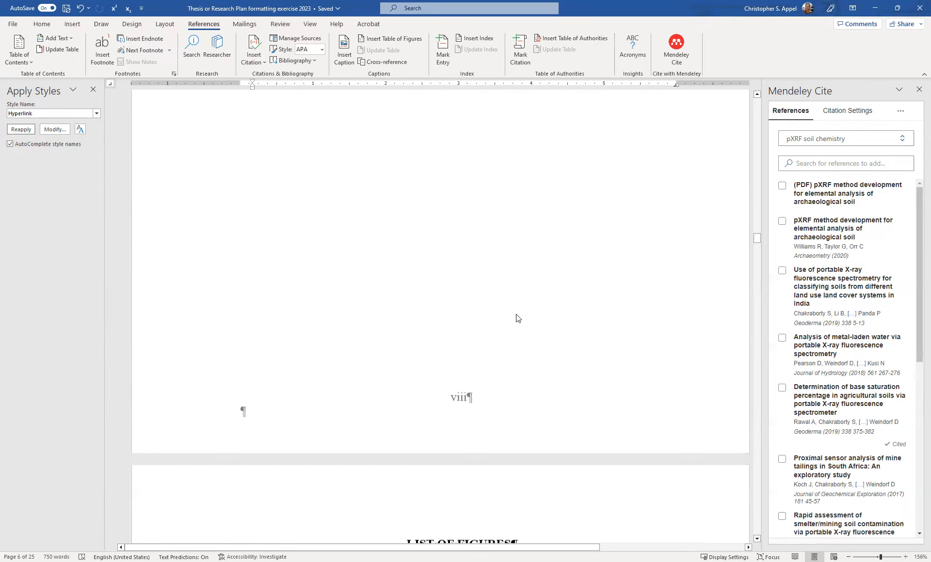
scroll(513, 310, "down", 2)
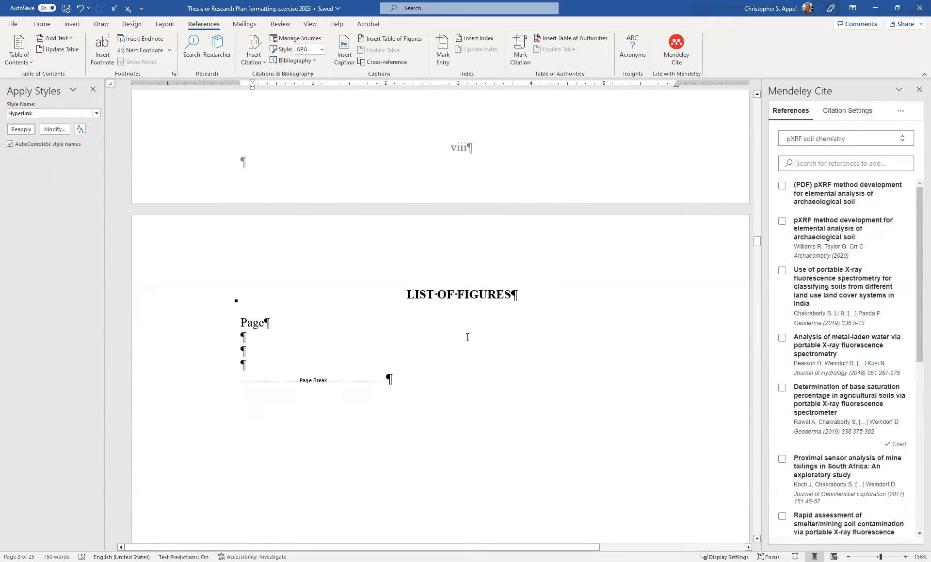
left_click(241, 321)
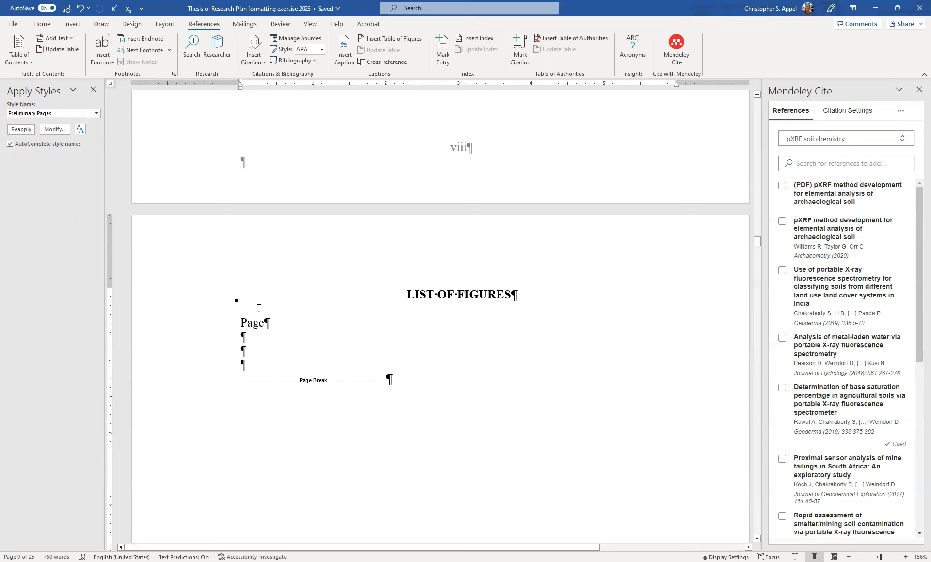
left_click(640, 85)
left_click_drag(640, 84, 675, 84)
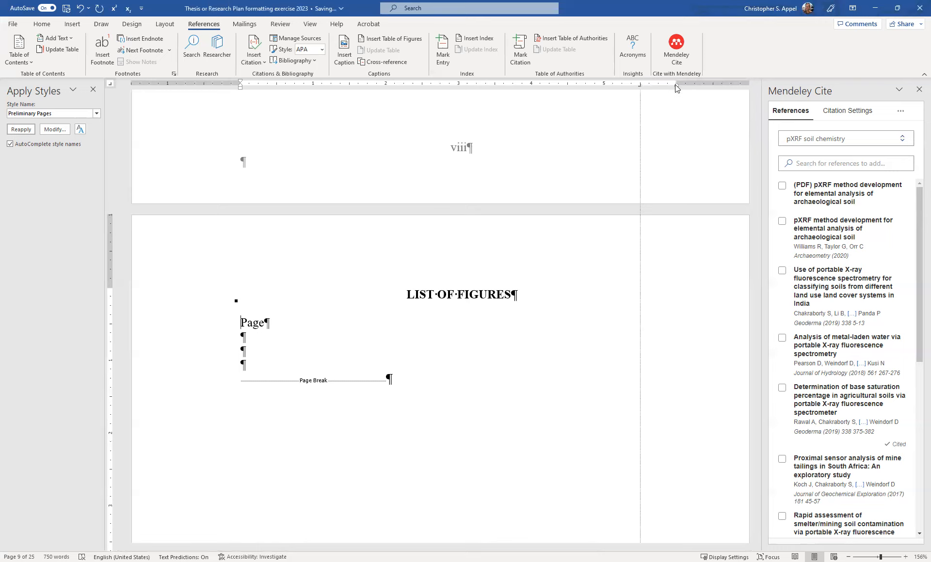
key("Tab")
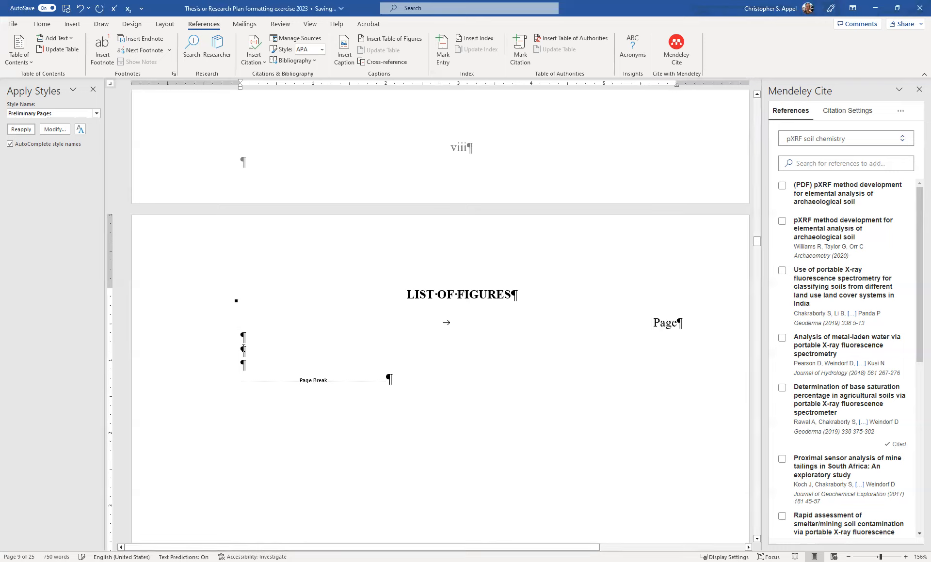
On the second empty line beneath Page under LIST OF FIGURES, set the table of figures options to build from the Figure Caption style
left_click(285, 345)
left_click(571, 39)
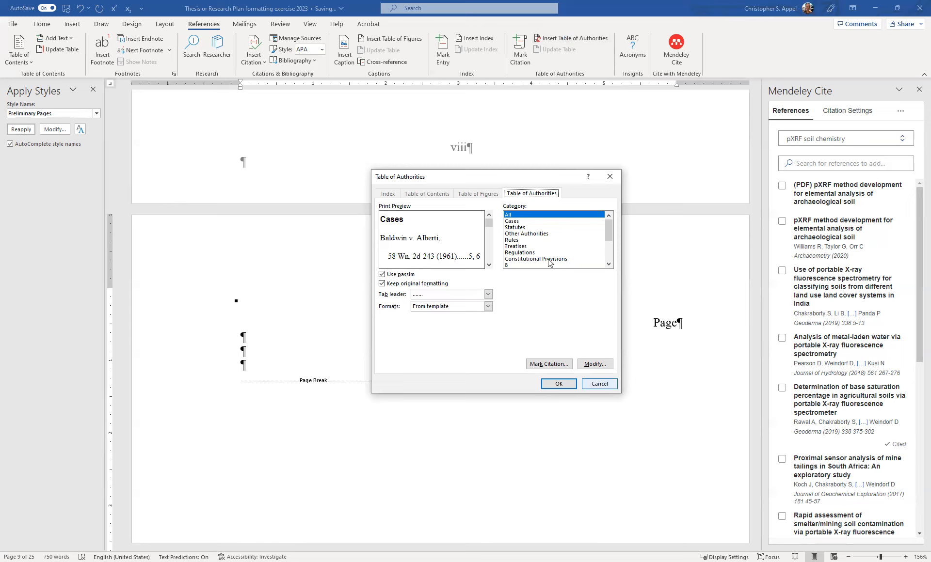
key("ctrl+shift+Tab")
left_click(554, 364)
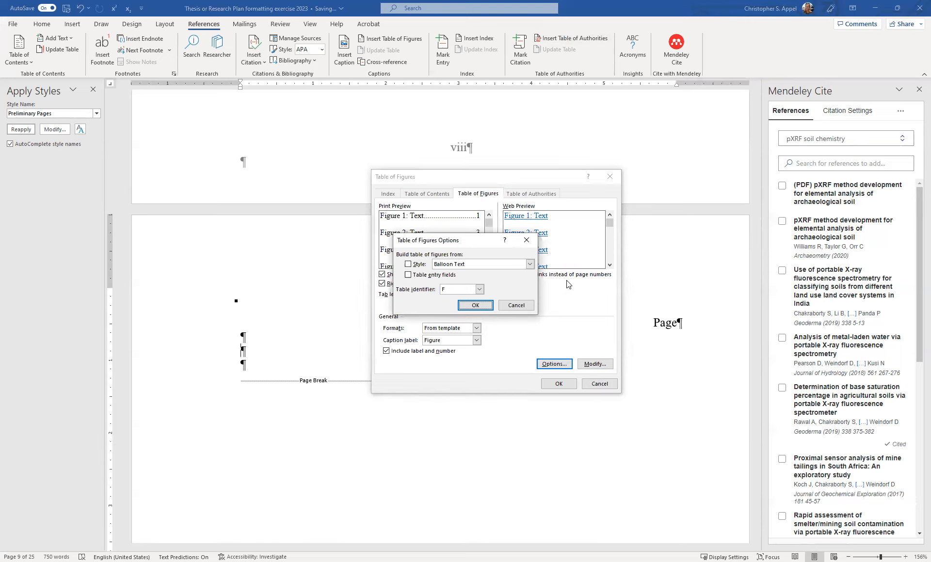
left_click(530, 266)
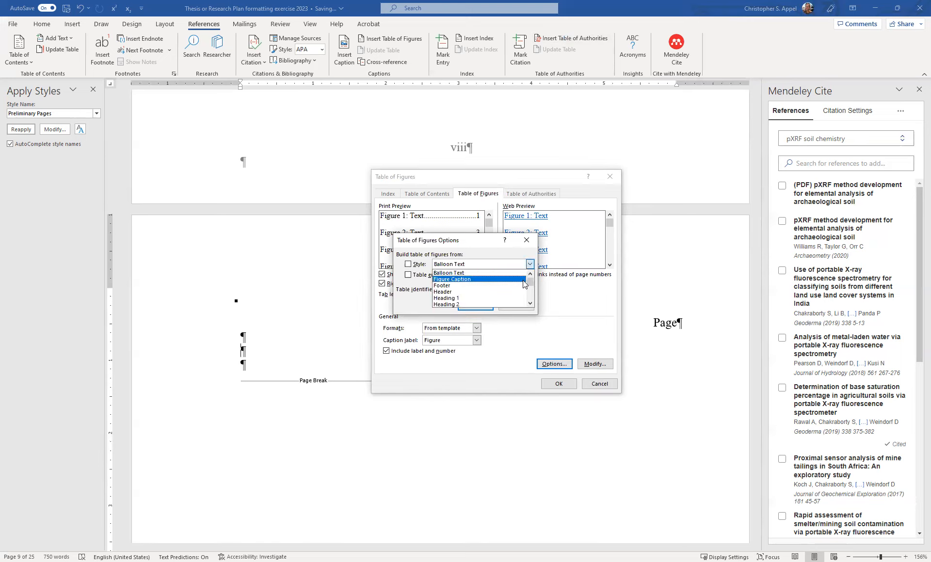
left_click(523, 280)
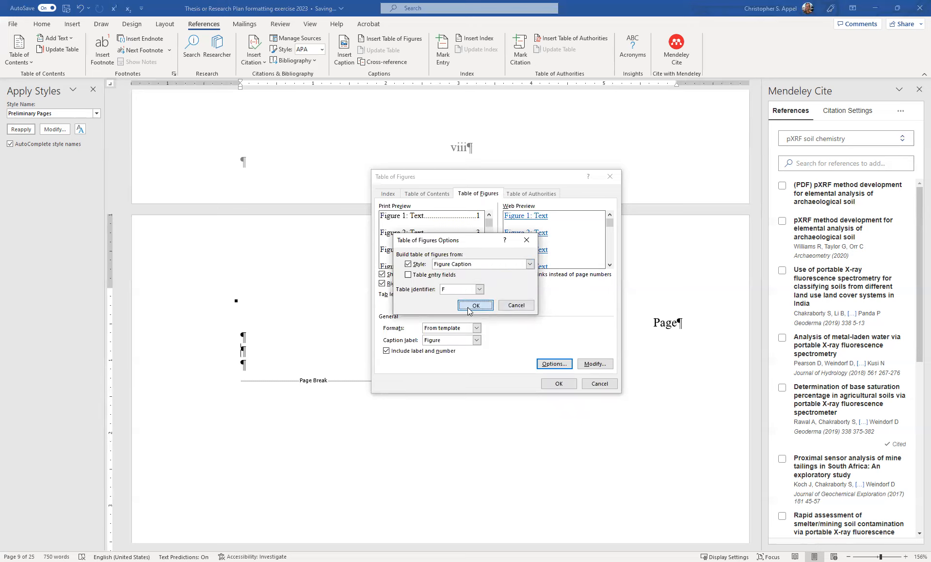
left_click(471, 307)
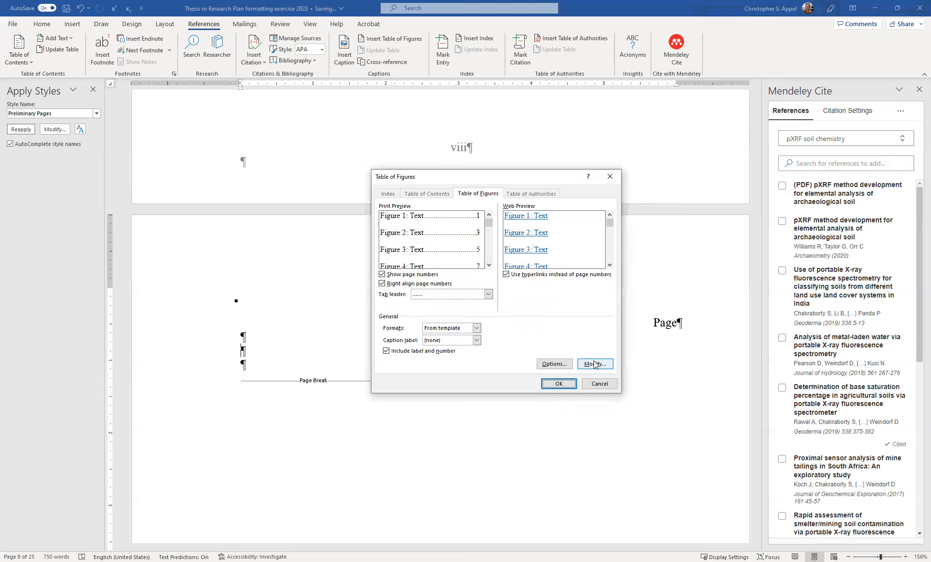
Review the Table of Figures style's formatting and paragraph spacing, and accept its existing settings
left_click(594, 364)
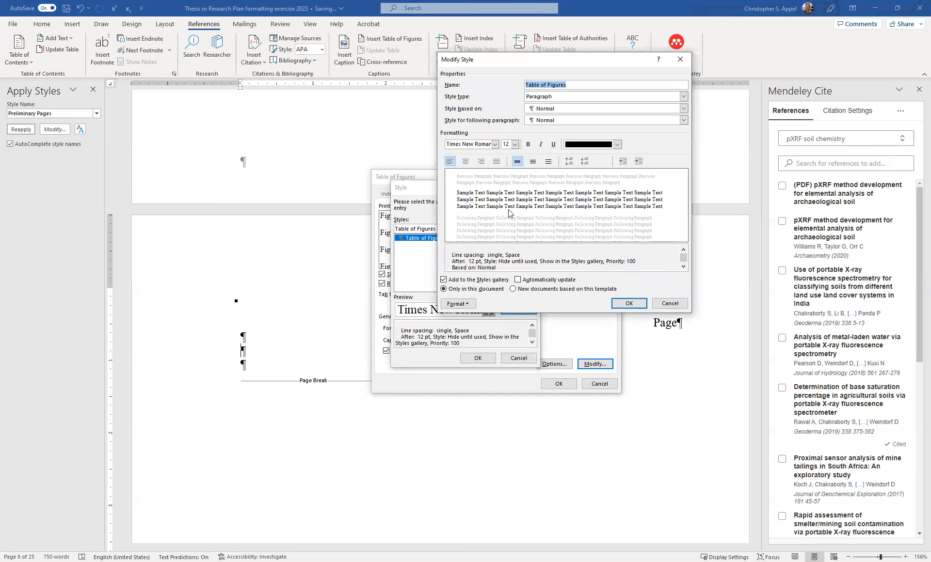
left_click(630, 303)
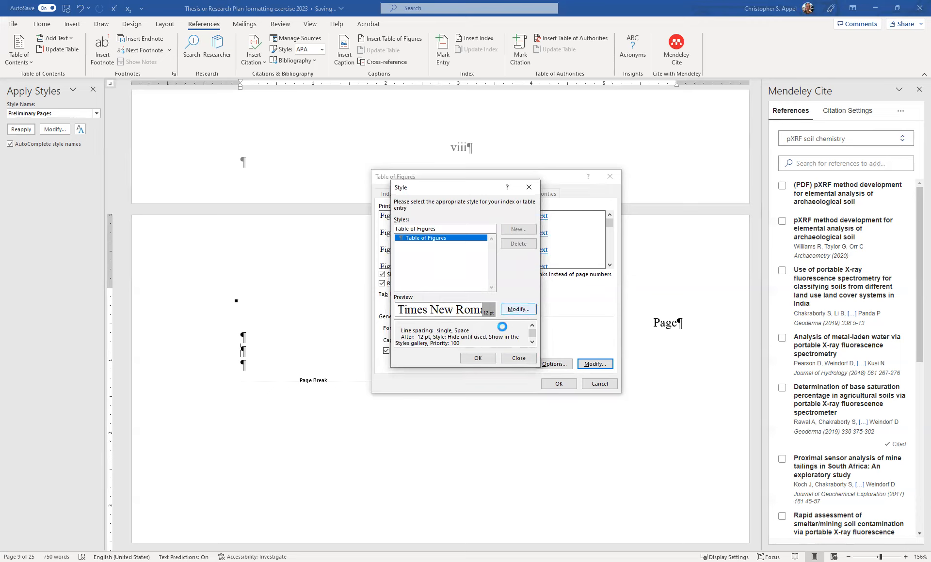
left_click(465, 306)
left_click(469, 328)
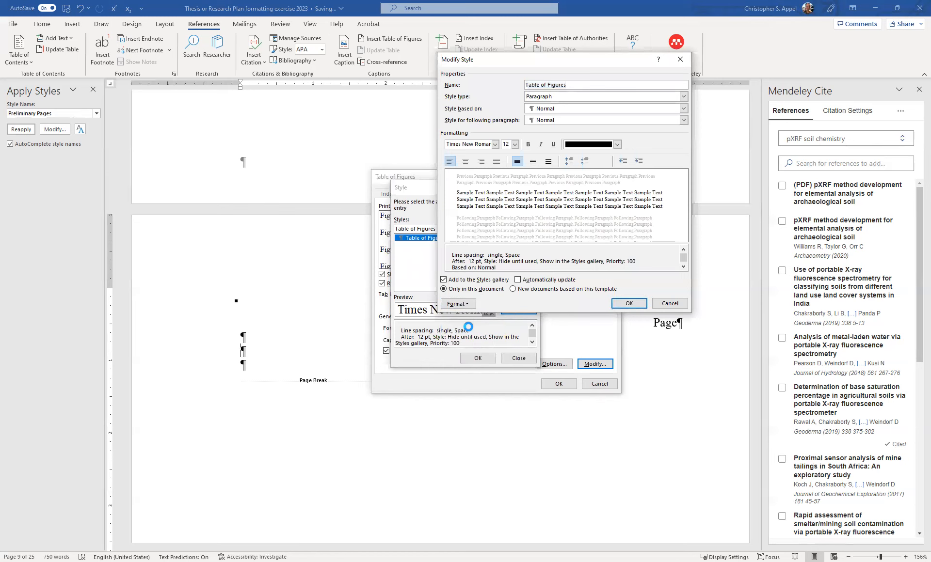
left_click(503, 396)
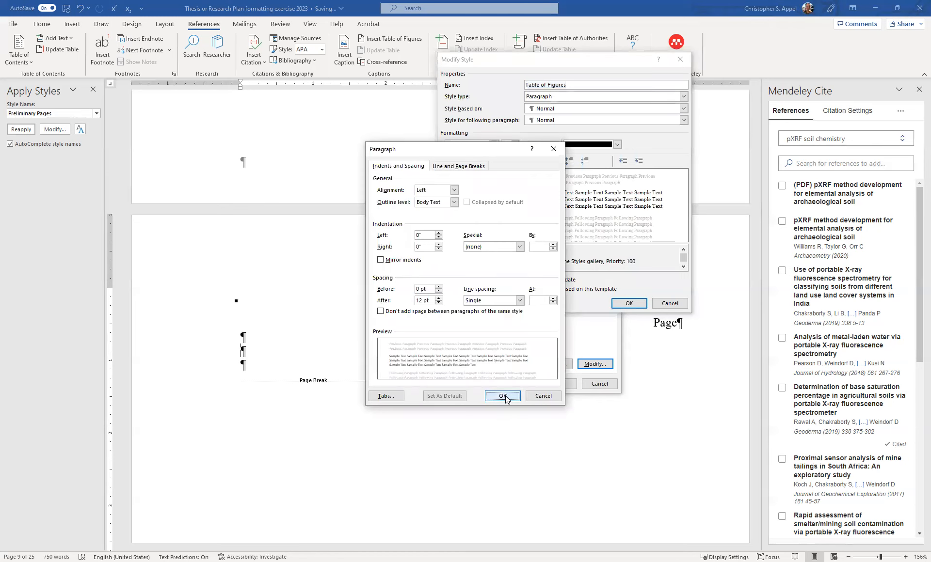
left_click(629, 303)
left_click(478, 358)
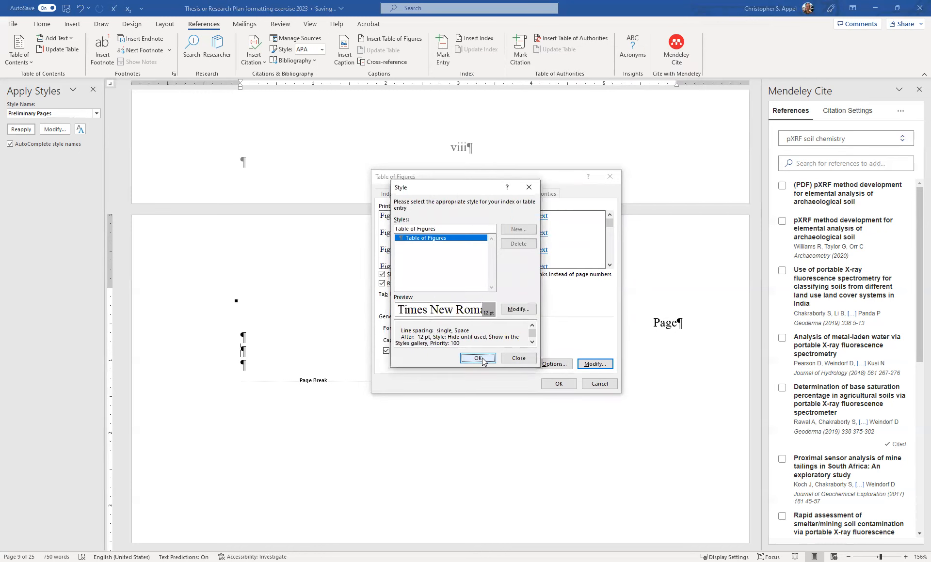
Insert the list of figures as a separate list, without replacing the existing list of tables, and look it over
left_click(559, 384)
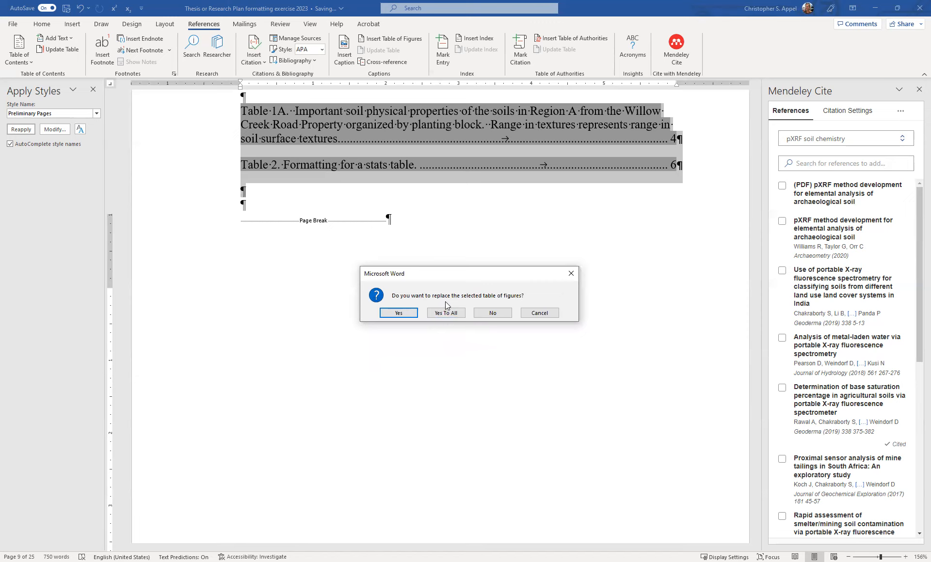
left_click(493, 314)
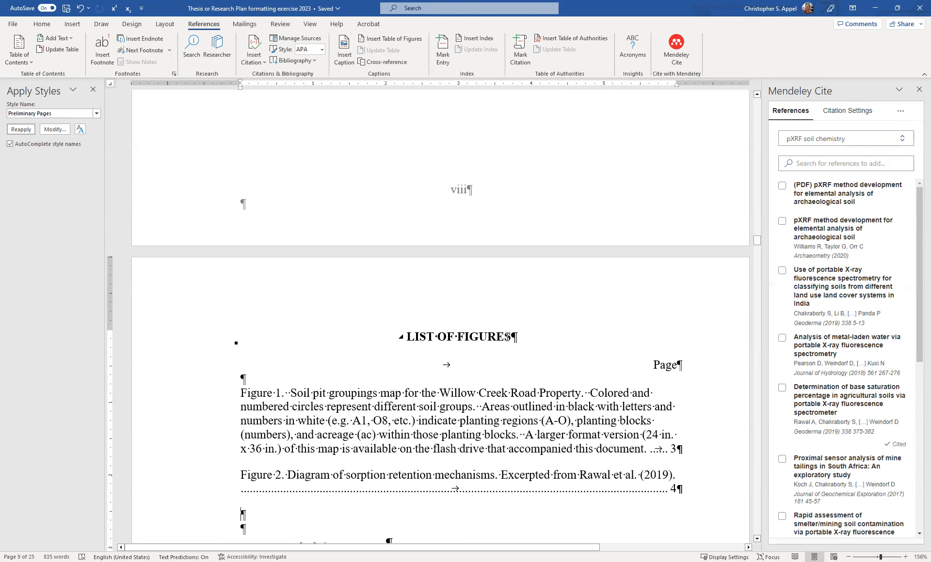
scroll(506, 336, "down", 3)
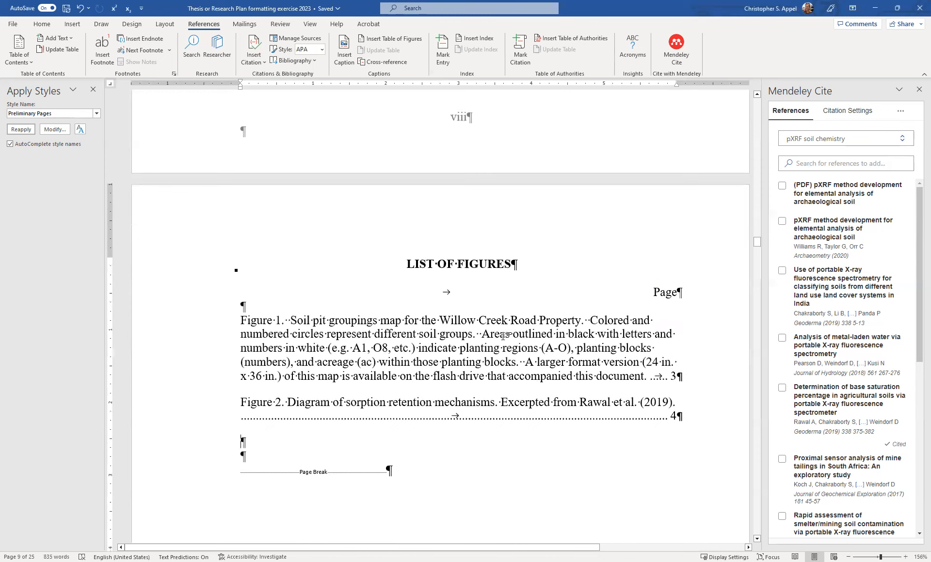
scroll(504, 336, "down", 15)
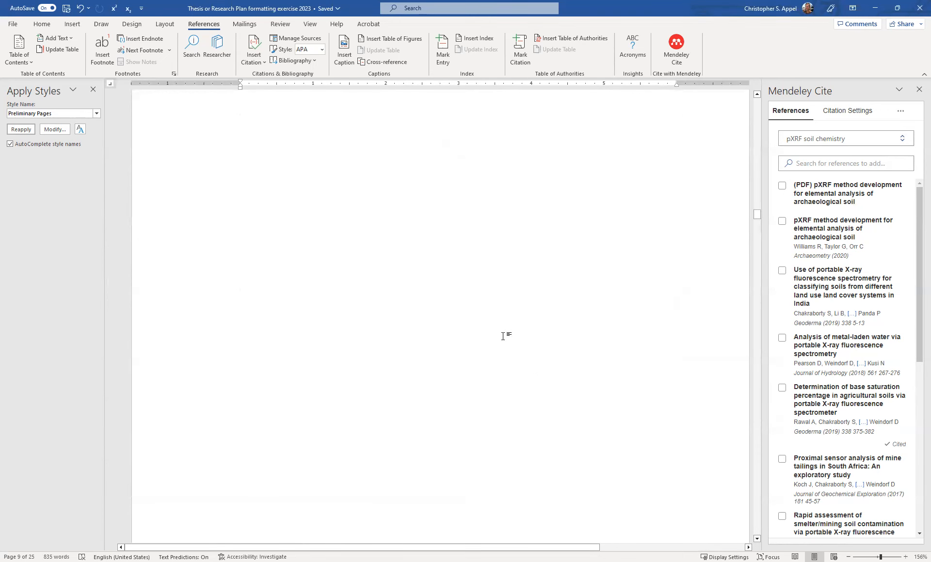